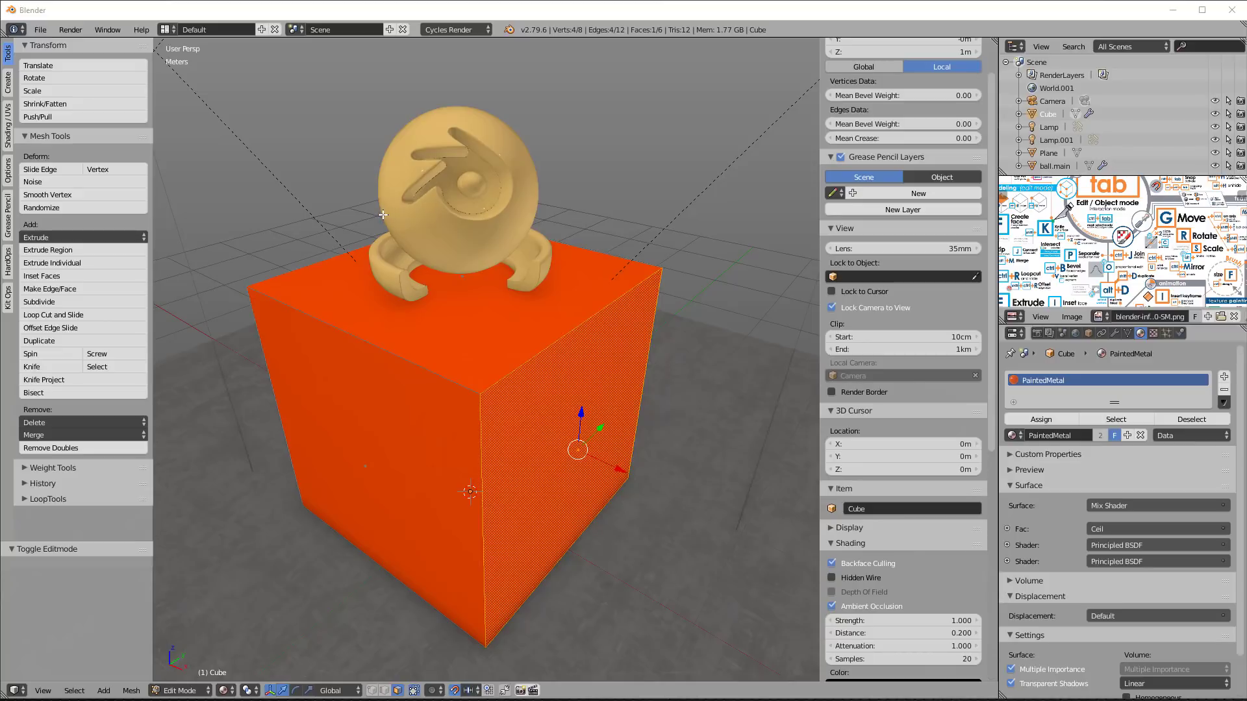
Step: Apply the Flatty Light theme preset in the user preferences
click(41, 29)
click(84, 173)
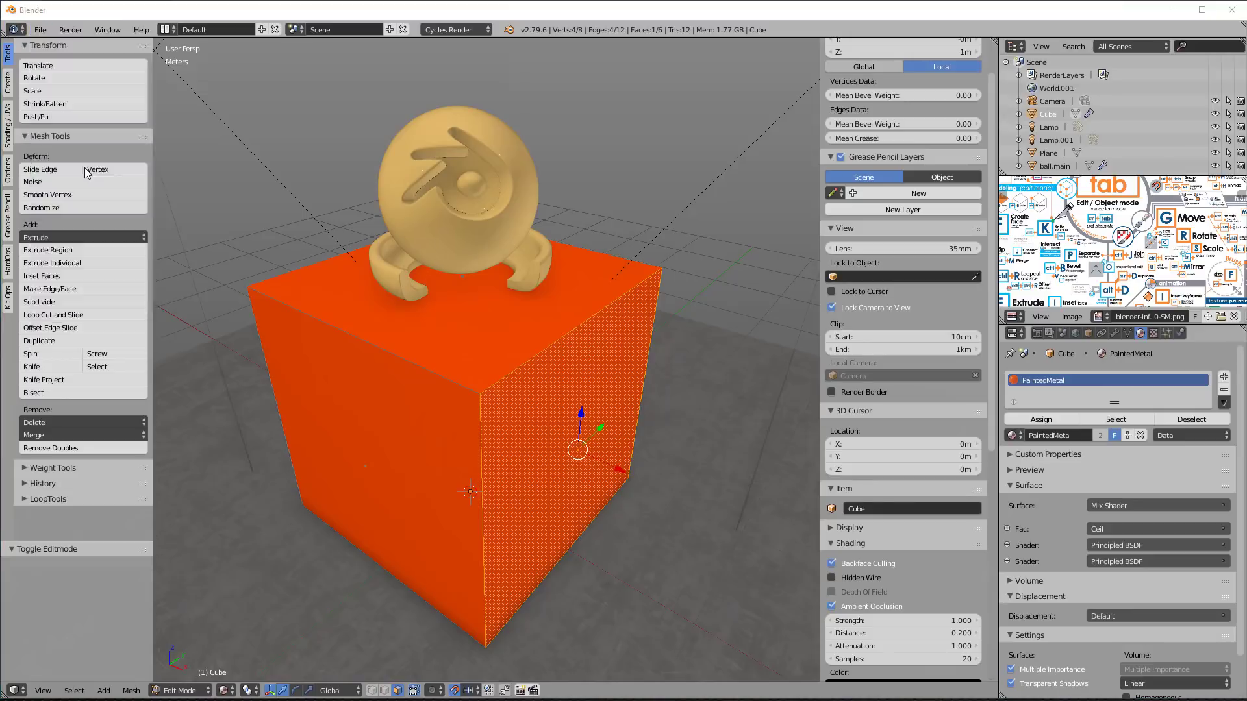
click(329, 44)
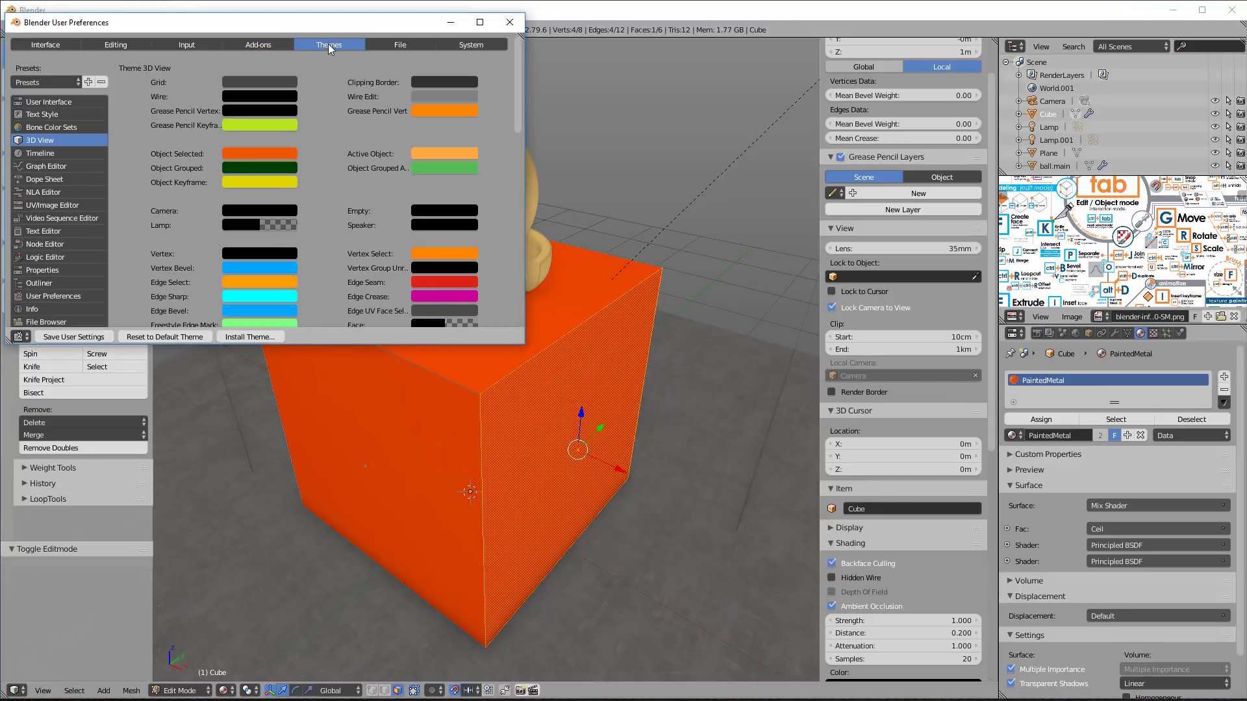
click(40, 82)
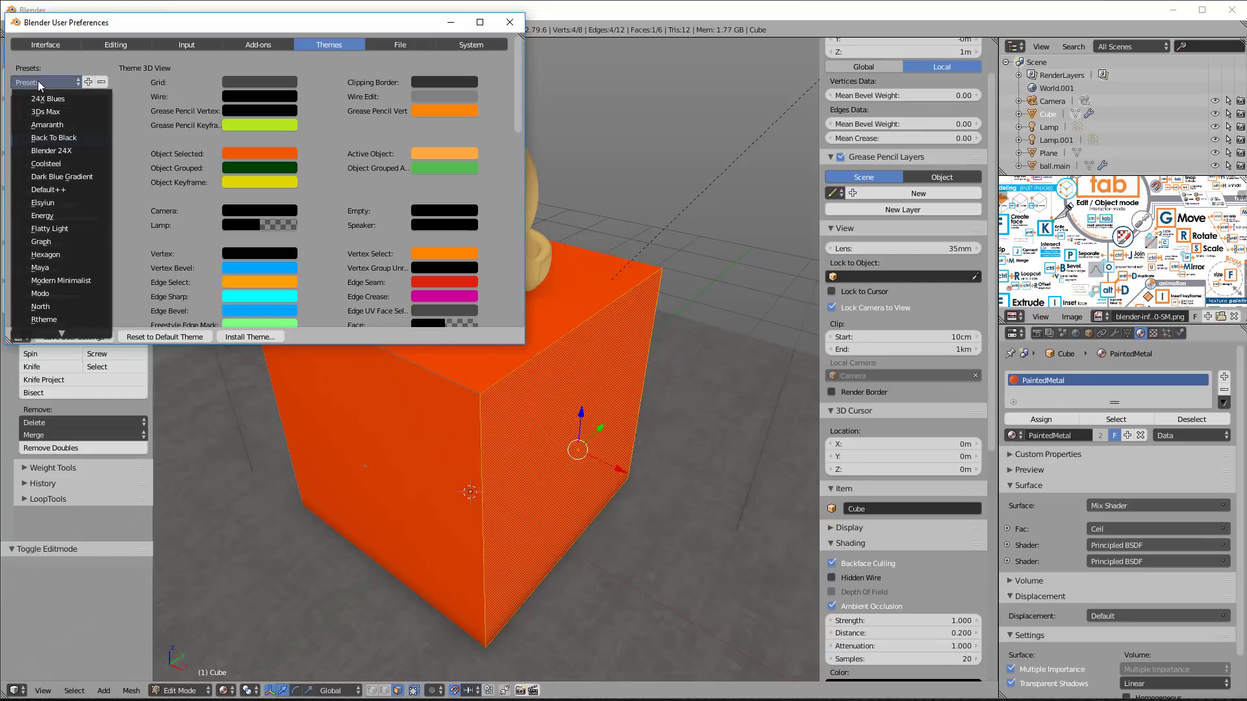
click(50, 228)
scroll(358, 215, down, 2)
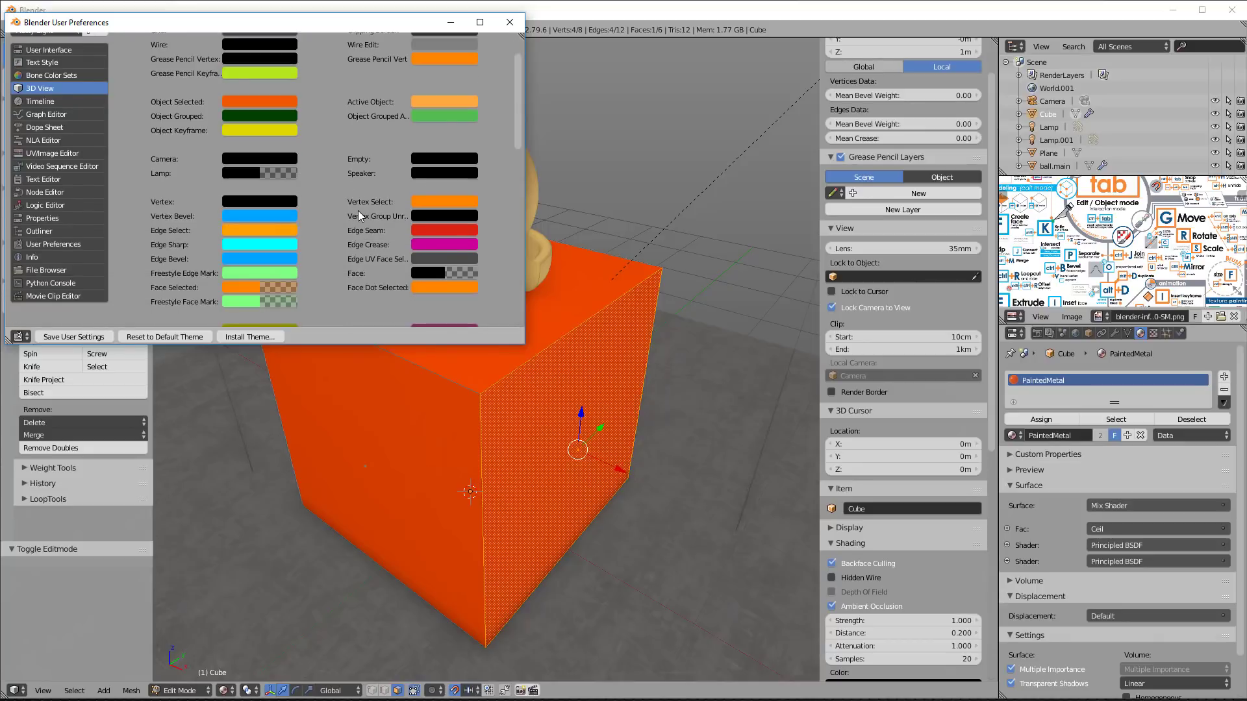
scroll(358, 216, up, 2)
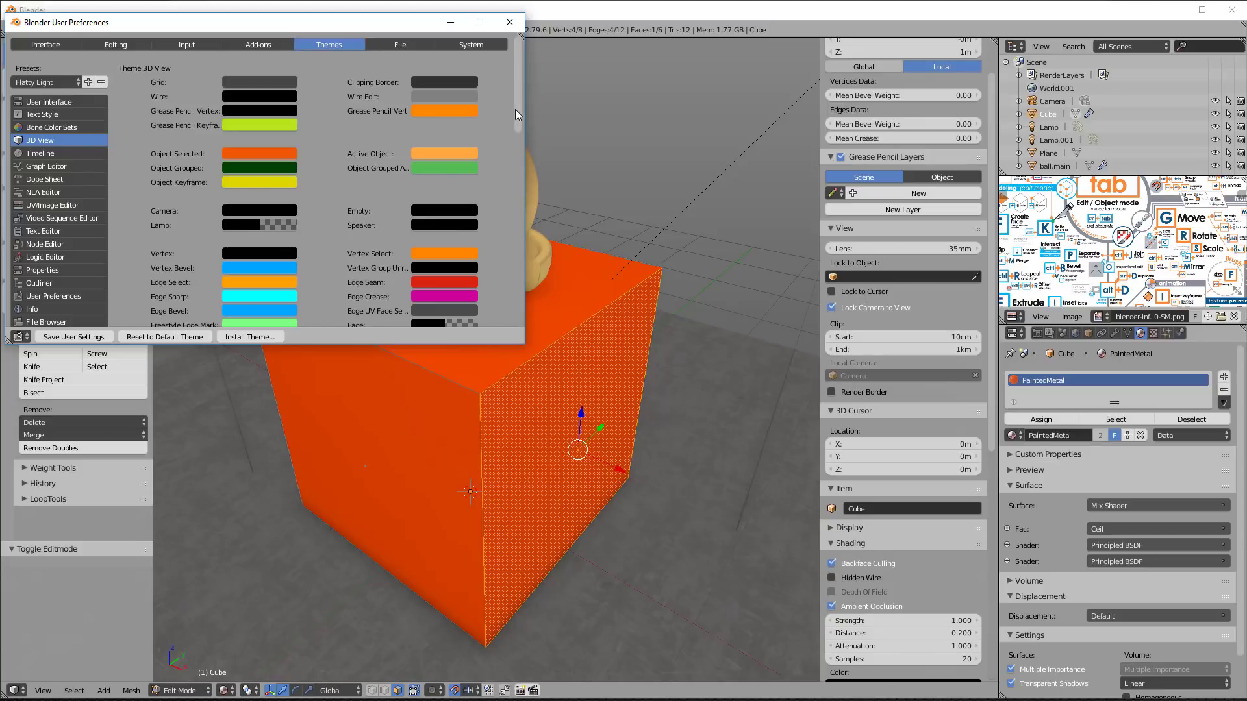
Step: Set the 3D View theme's outline width to 3 and vertex size to 5, then save the user settings and close the preferences
drag(516, 109, 508, 284)
ctrl+scroll(386, 170, up, 2)
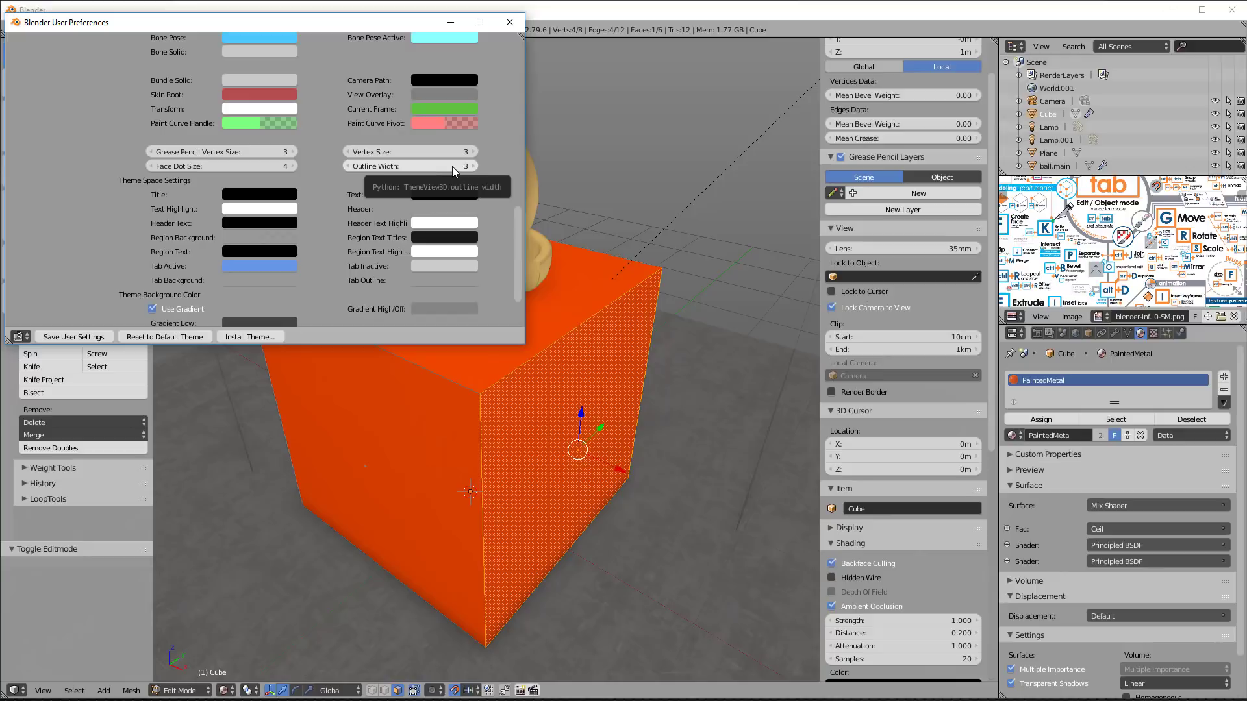
ctrl+scroll(430, 153, up, 2)
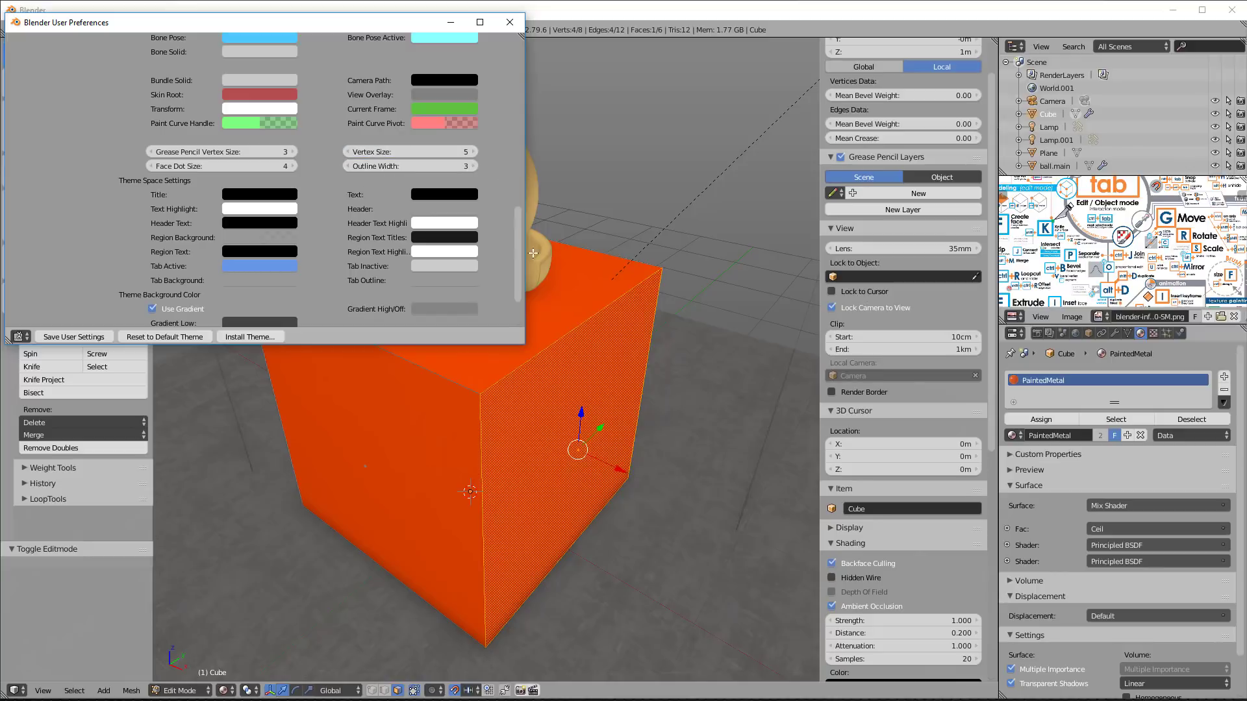
click(86, 337)
click(510, 22)
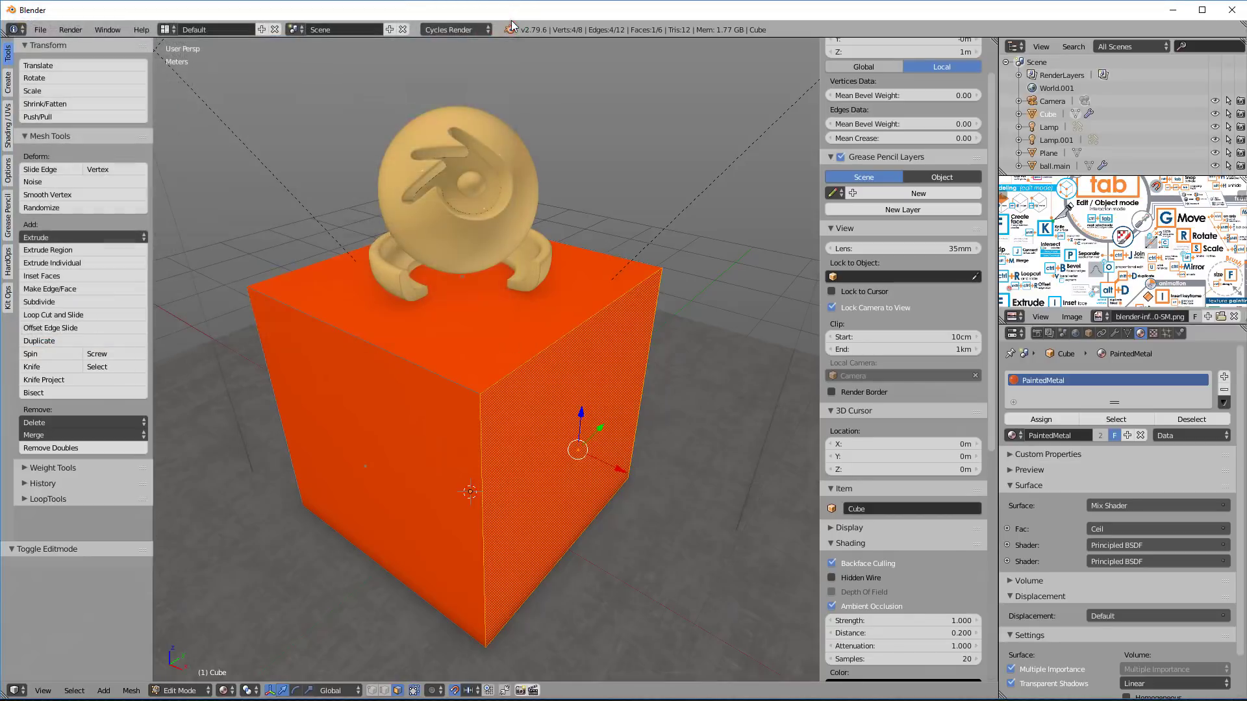
Step: Select the cube's top face and leave Edit Mode
right_click(407, 331)
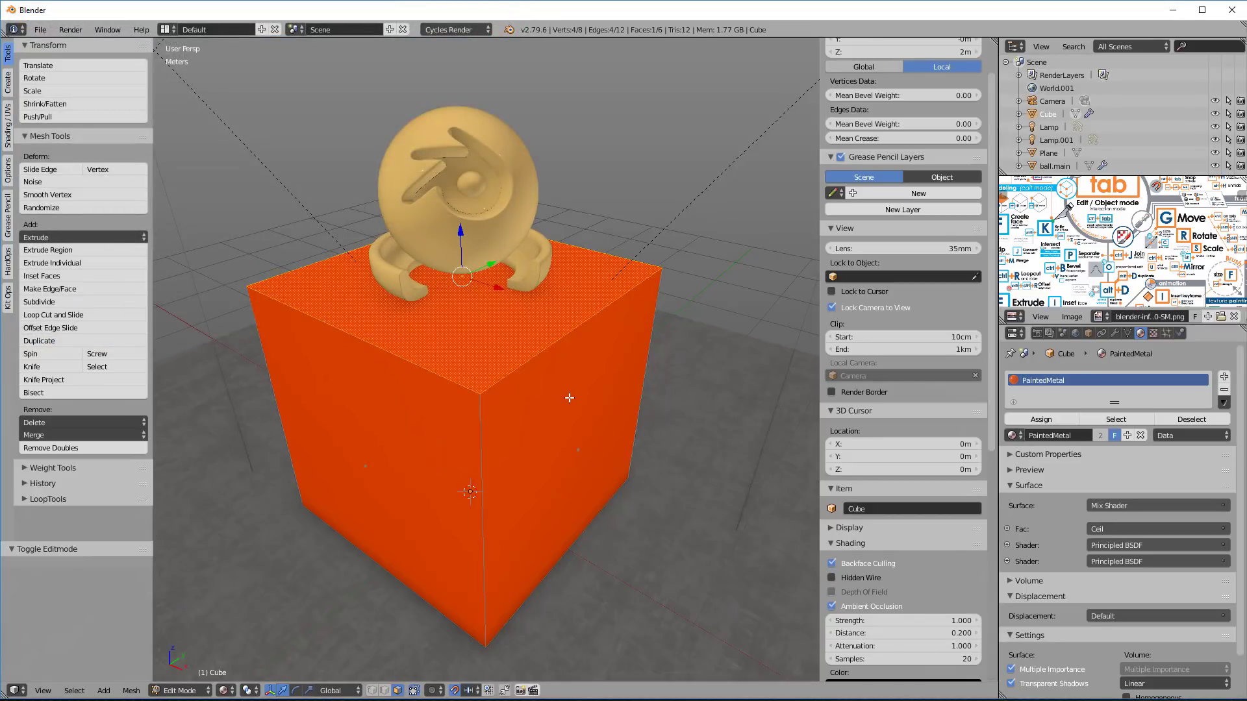
key(Tab)
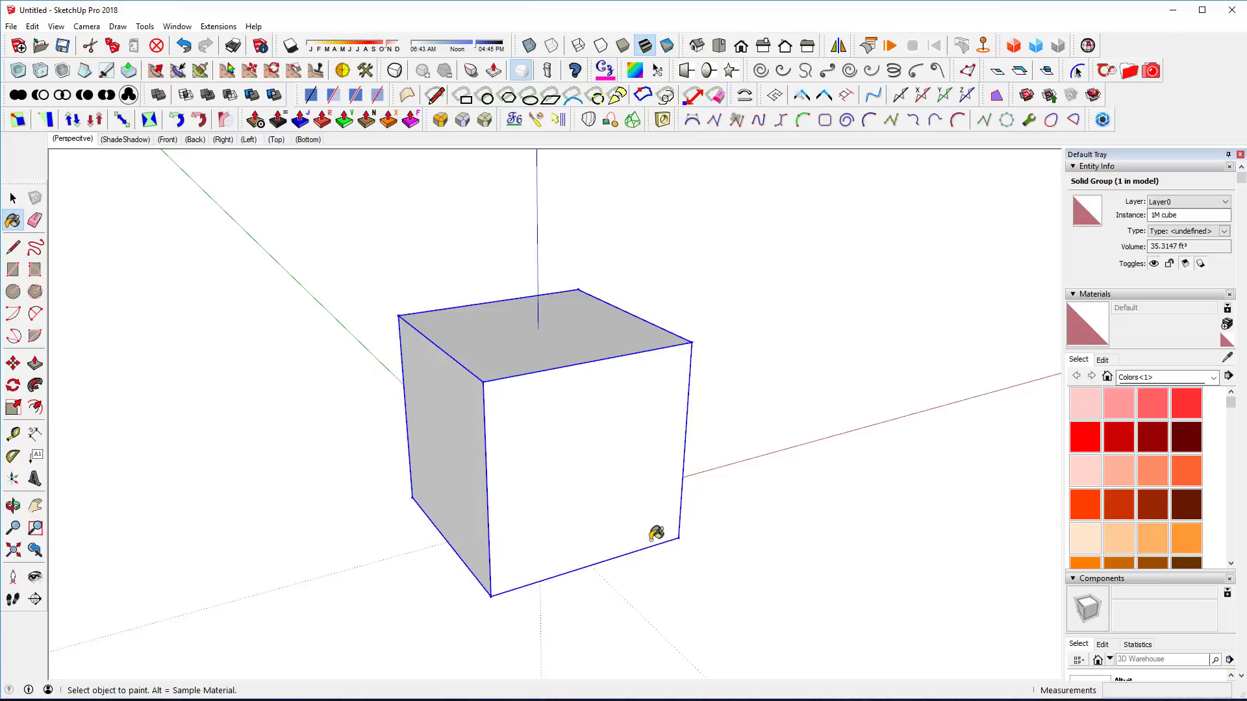
Step: Switch to SketchUp, open the 1M cube group to examine its faces, and close and reselect the group
mouse_move(608, 489)
middle_down()
mouse_move(612, 503)
mouse_move(597, 487)
middle_up()
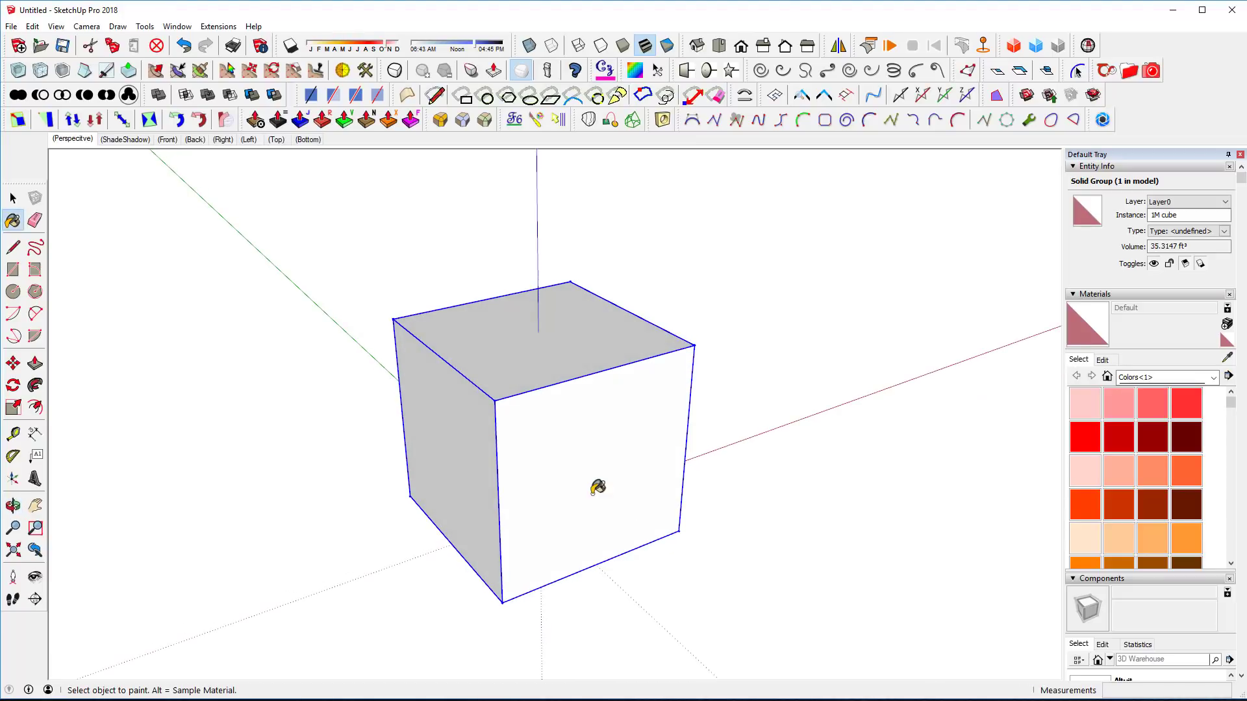
scroll(597, 487, up, 2)
click(13, 198)
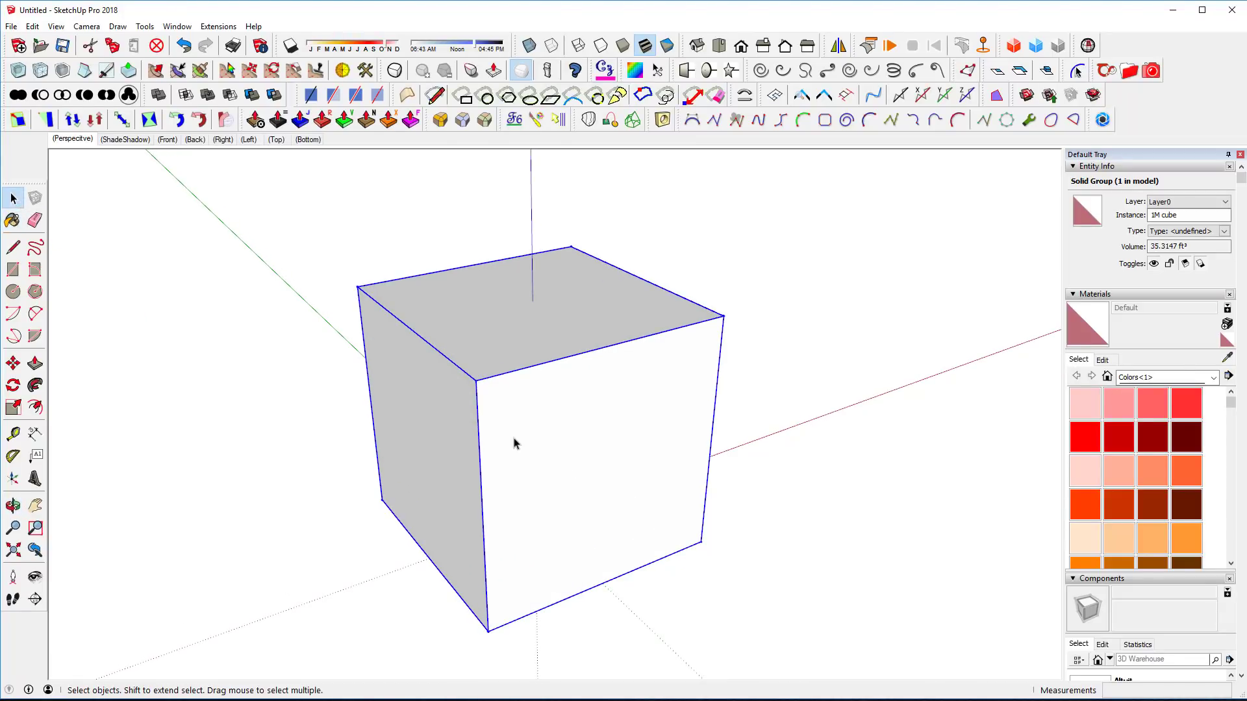
double_click(516, 440)
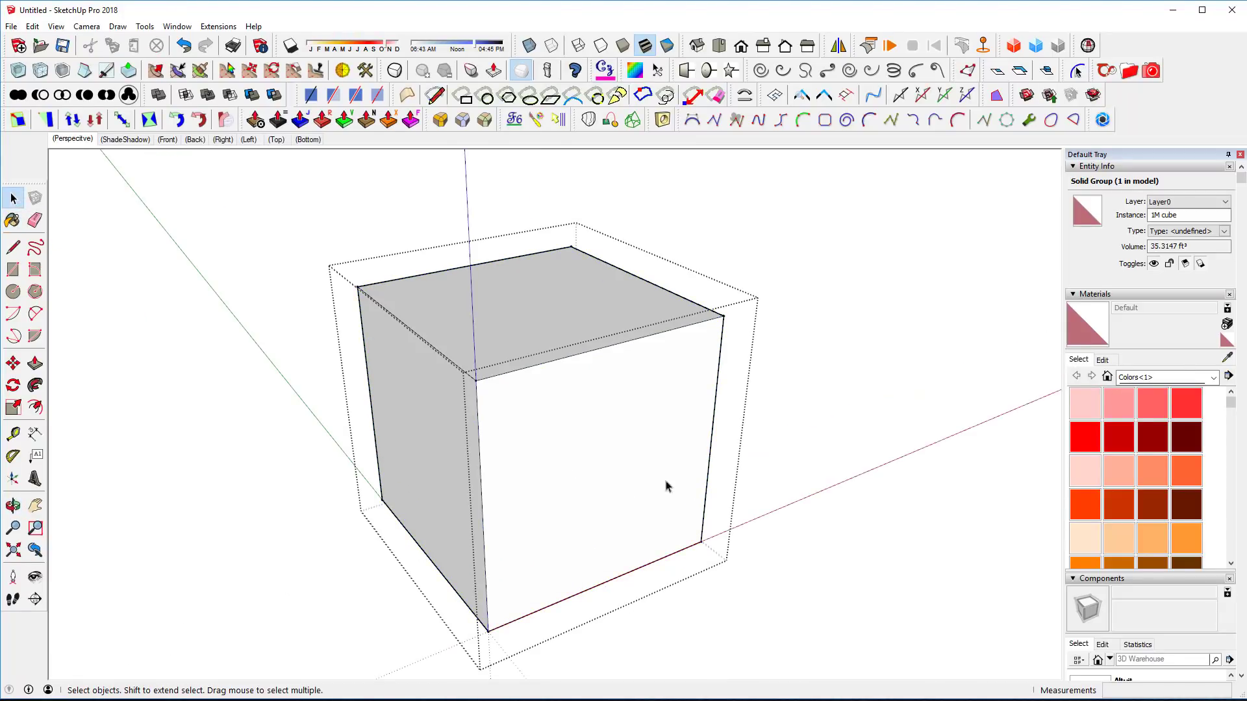
click(831, 389)
click(631, 429)
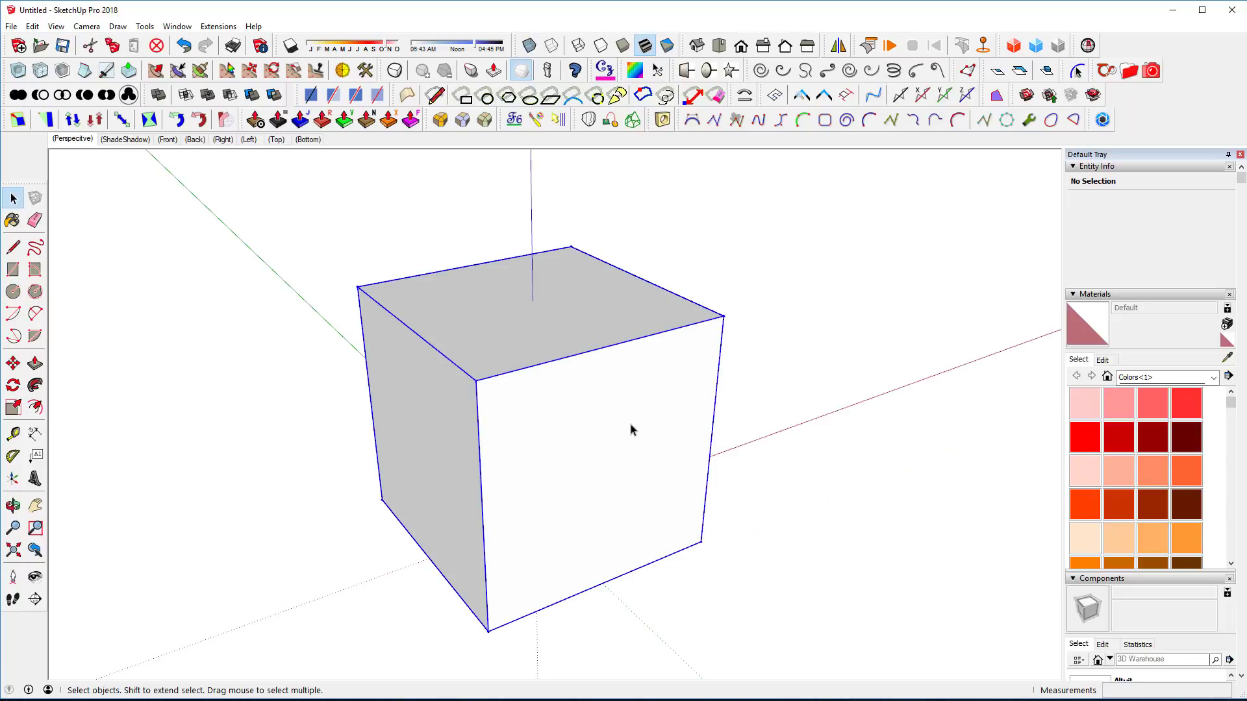
Step: Paint the whole 1M cube group with the red Color A05
click(1084, 437)
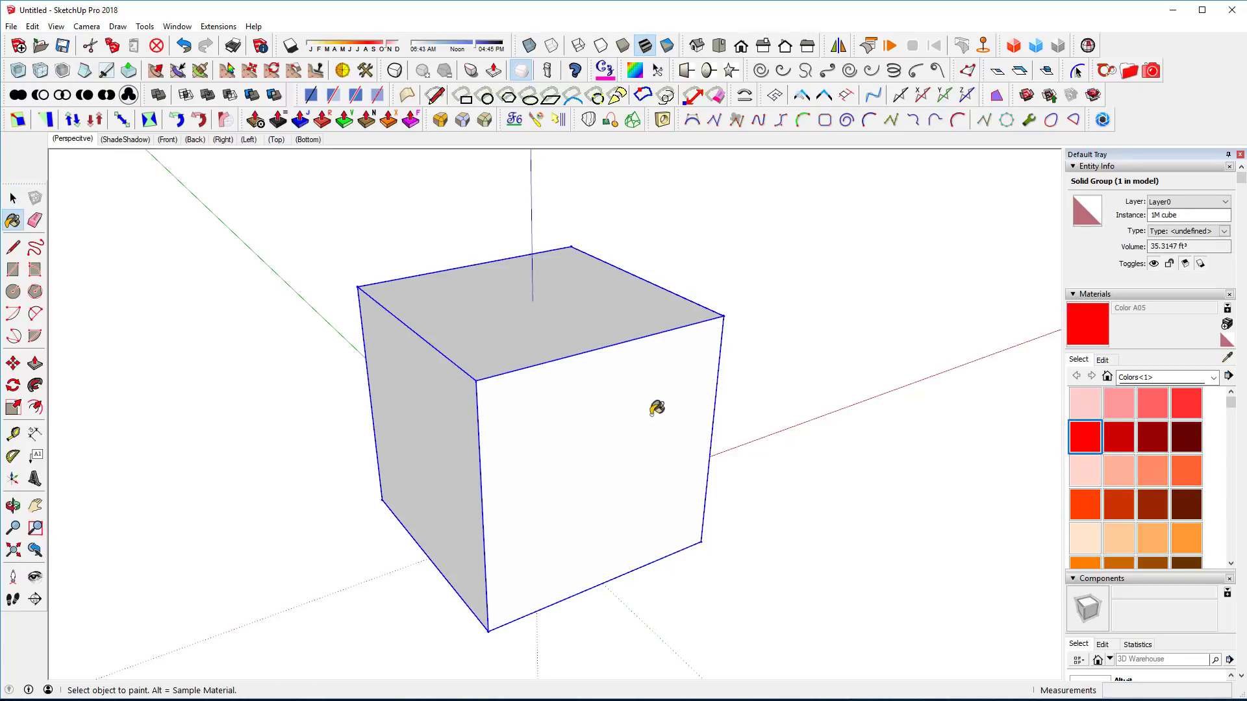
click(653, 411)
mouse_move(825, 459)
middle_down()
mouse_move(829, 339)
mouse_move(829, 495)
middle_up()
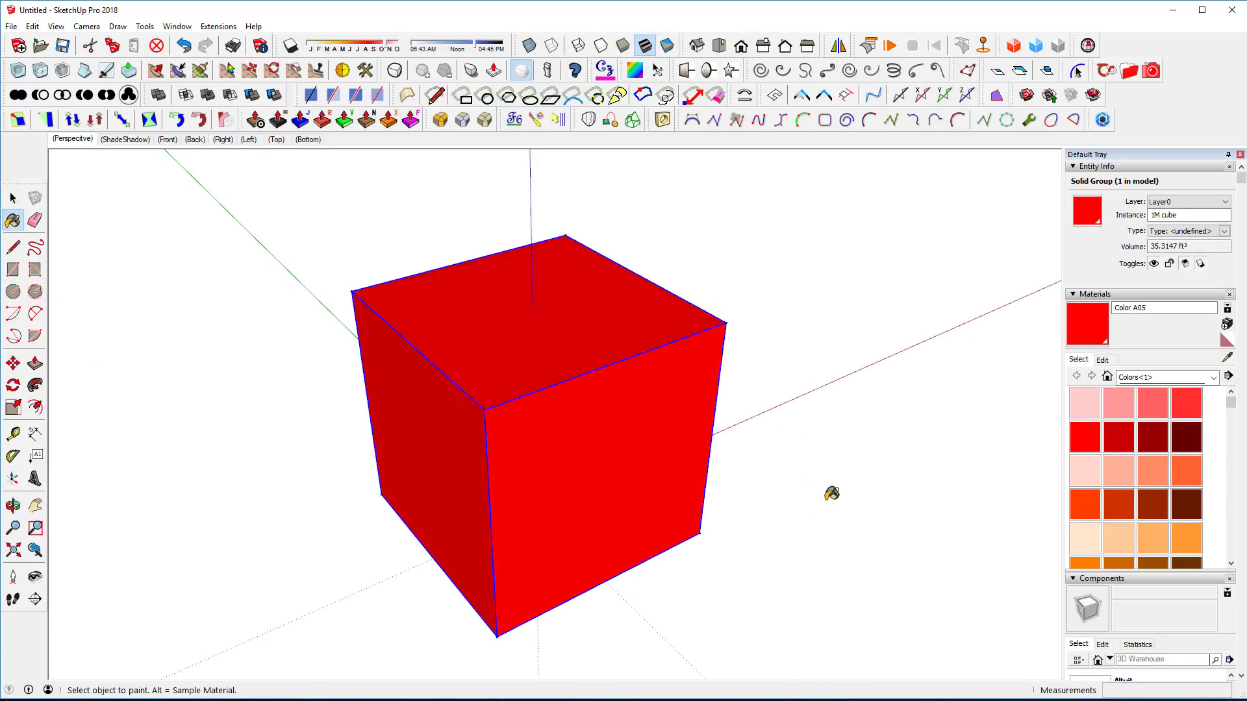
Step: Open the red cube group, paint one of its side faces with the green Color F06, and close the group
click(13, 198)
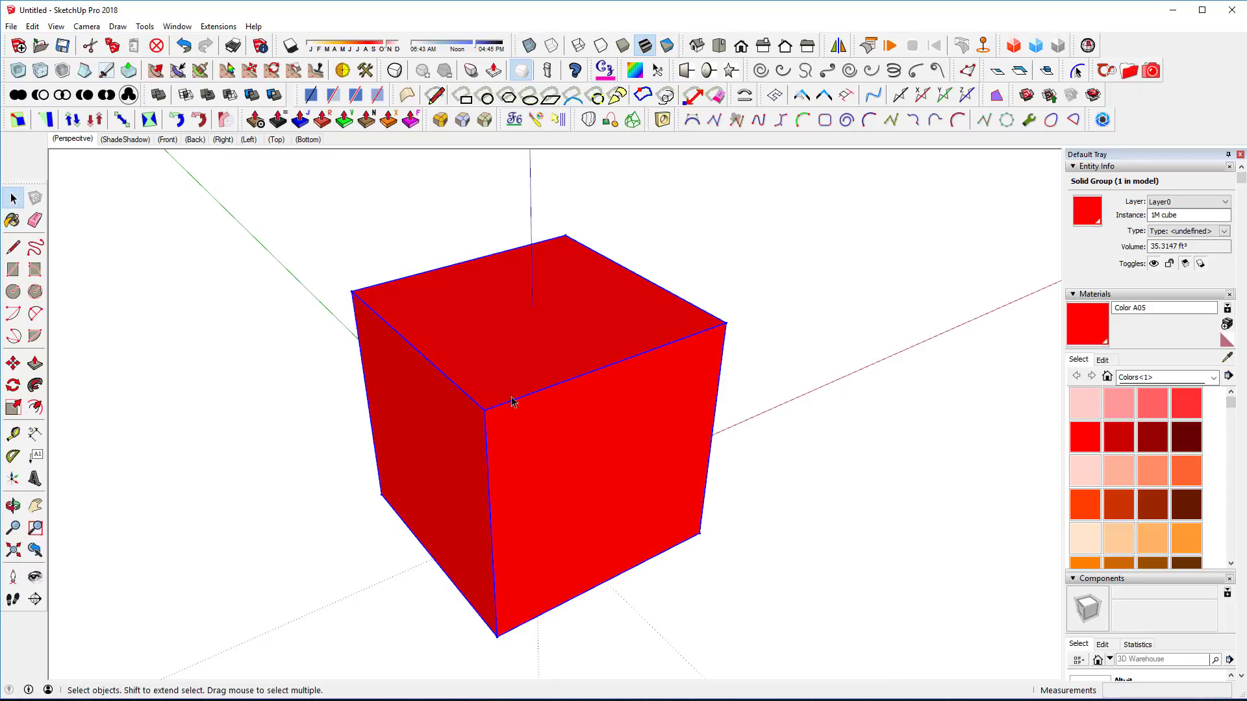
double_click(579, 412)
scroll(1141, 479, down, 3)
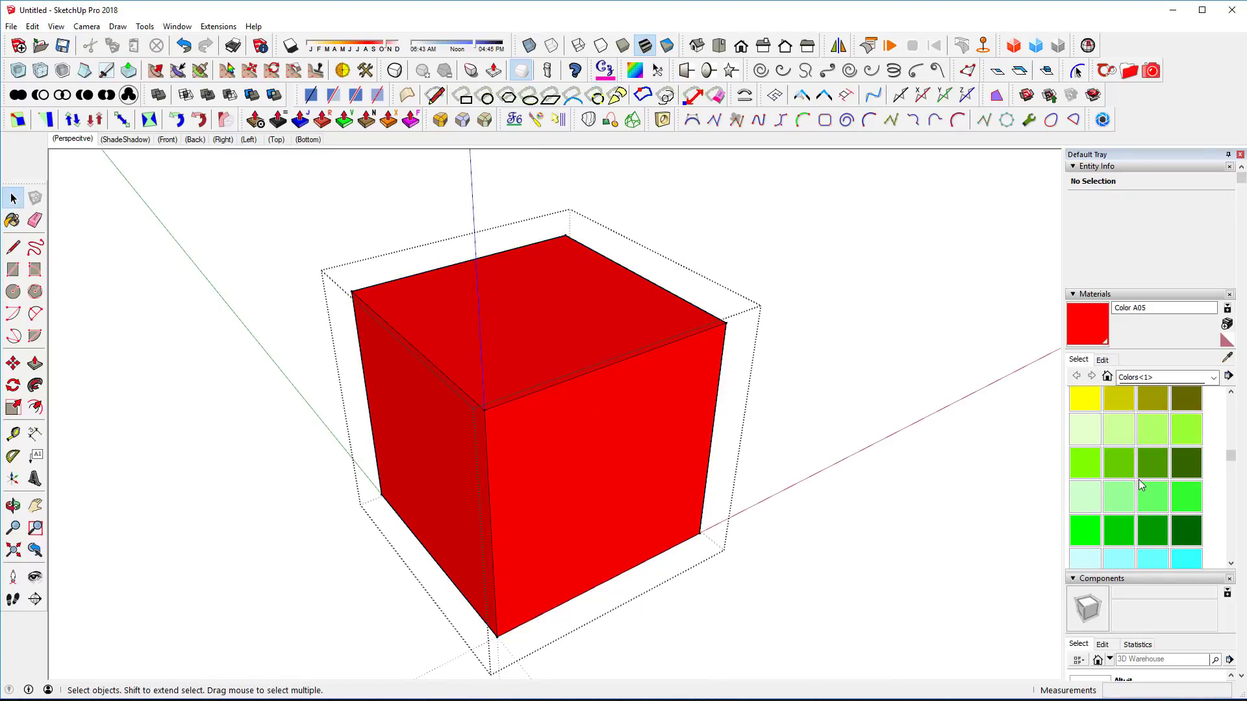
click(1118, 463)
click(623, 417)
mouse_move(623, 418)
middle_down()
mouse_move(568, 409)
mouse_move(918, 400)
mouse_move(1143, 434)
mouse_move(864, 444)
middle_up()
click(536, 420)
mouse_move(504, 420)
middle_down()
mouse_move(139, 459)
mouse_move(148, 452)
middle_up()
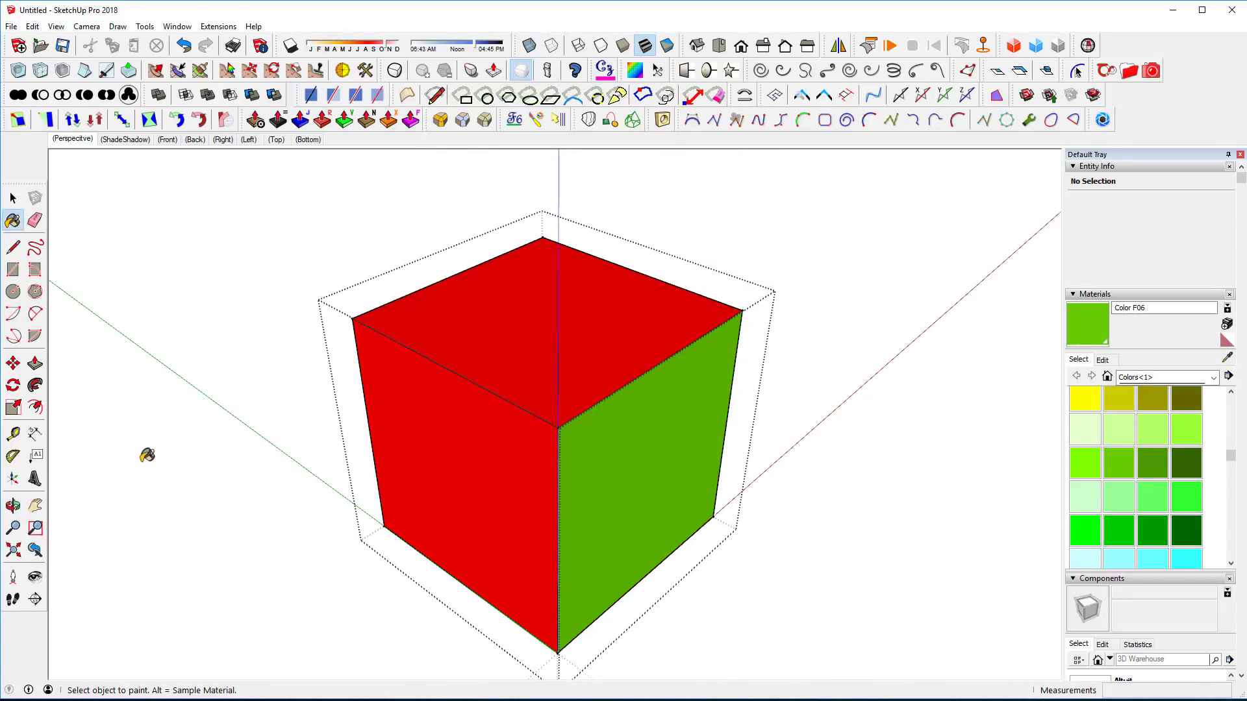
key(space)
click(203, 257)
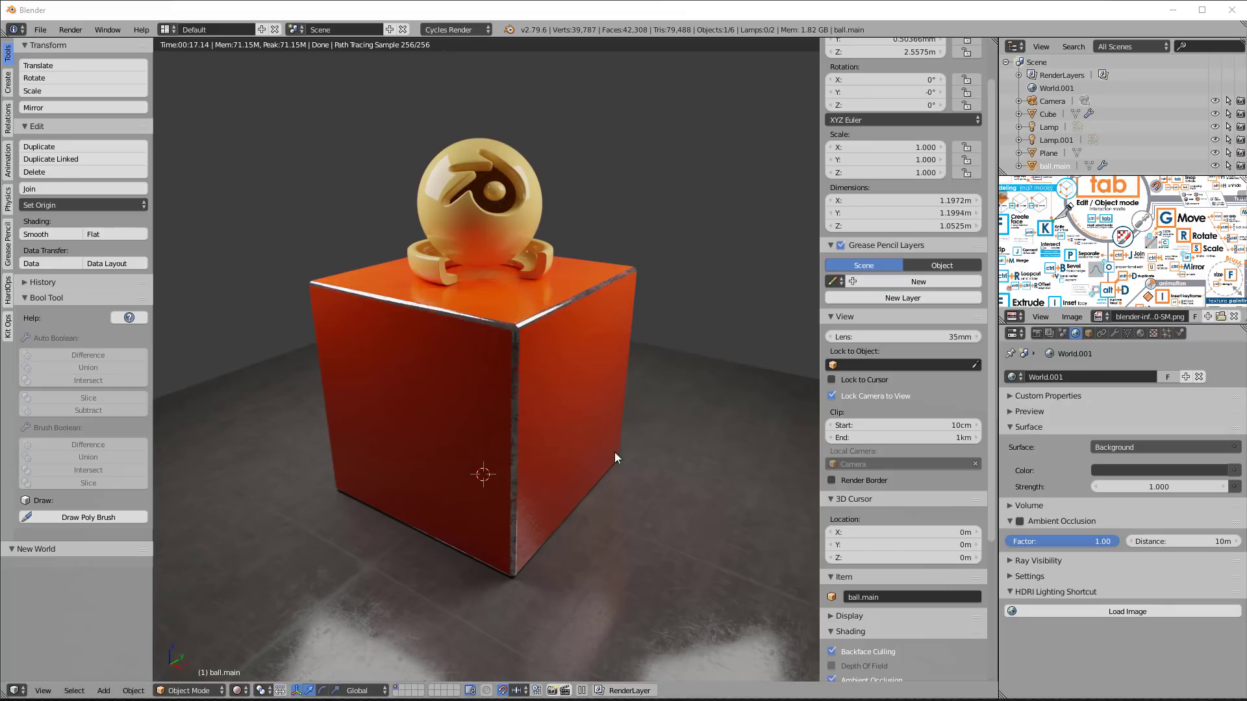
Step: Switch back to Blender and change the viewport shading from Rendered to Material
middle_drag(568, 352, 552, 355)
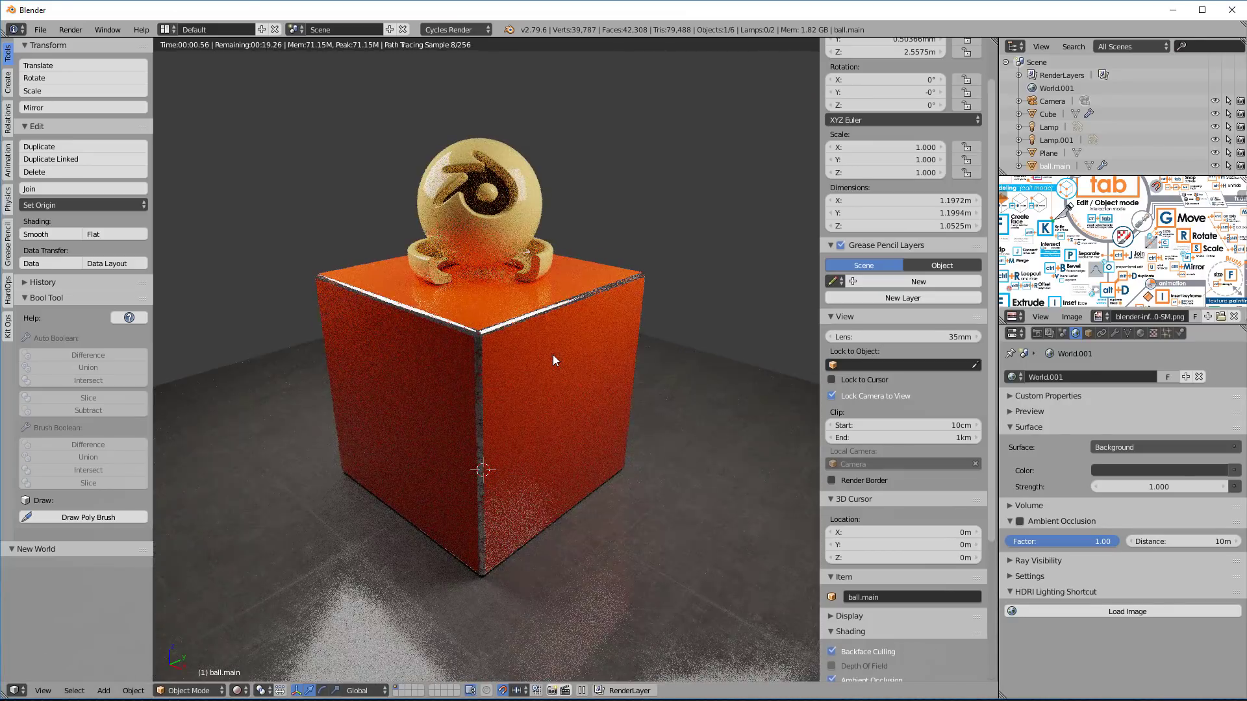
click(239, 690)
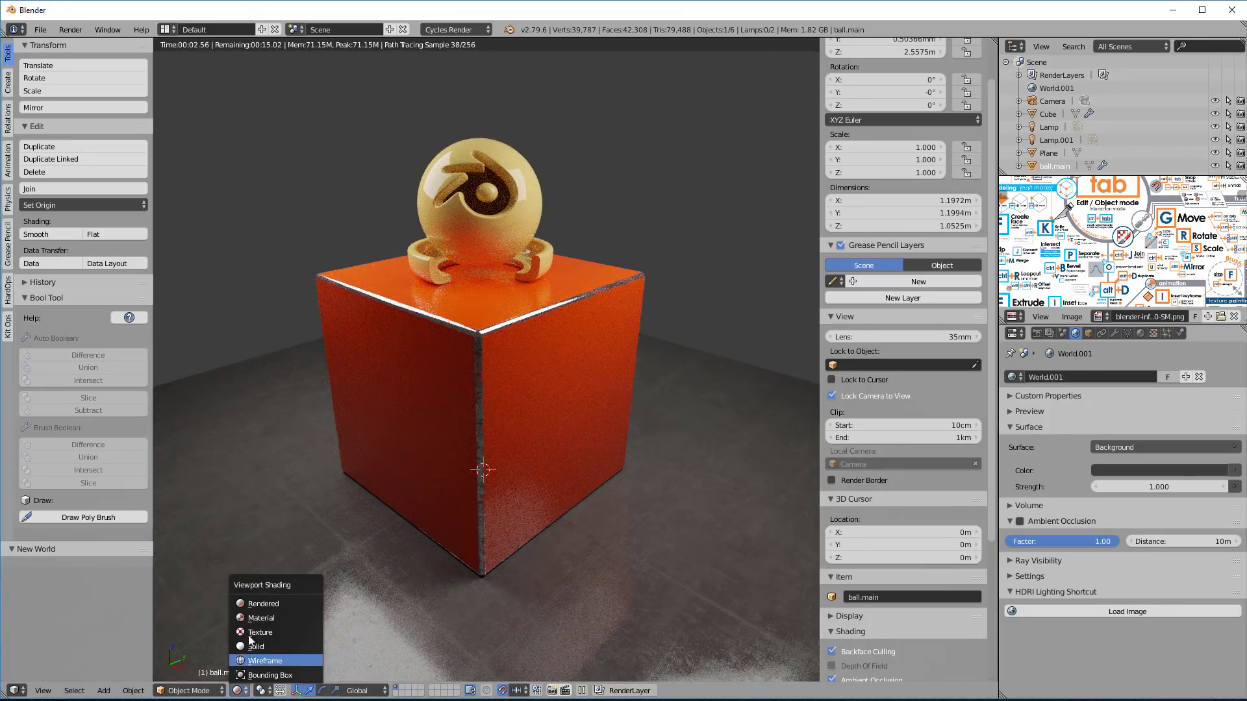
click(261, 618)
mouse_move(473, 461)
middle_down()
mouse_move(649, 444)
mouse_move(469, 474)
middle_up()
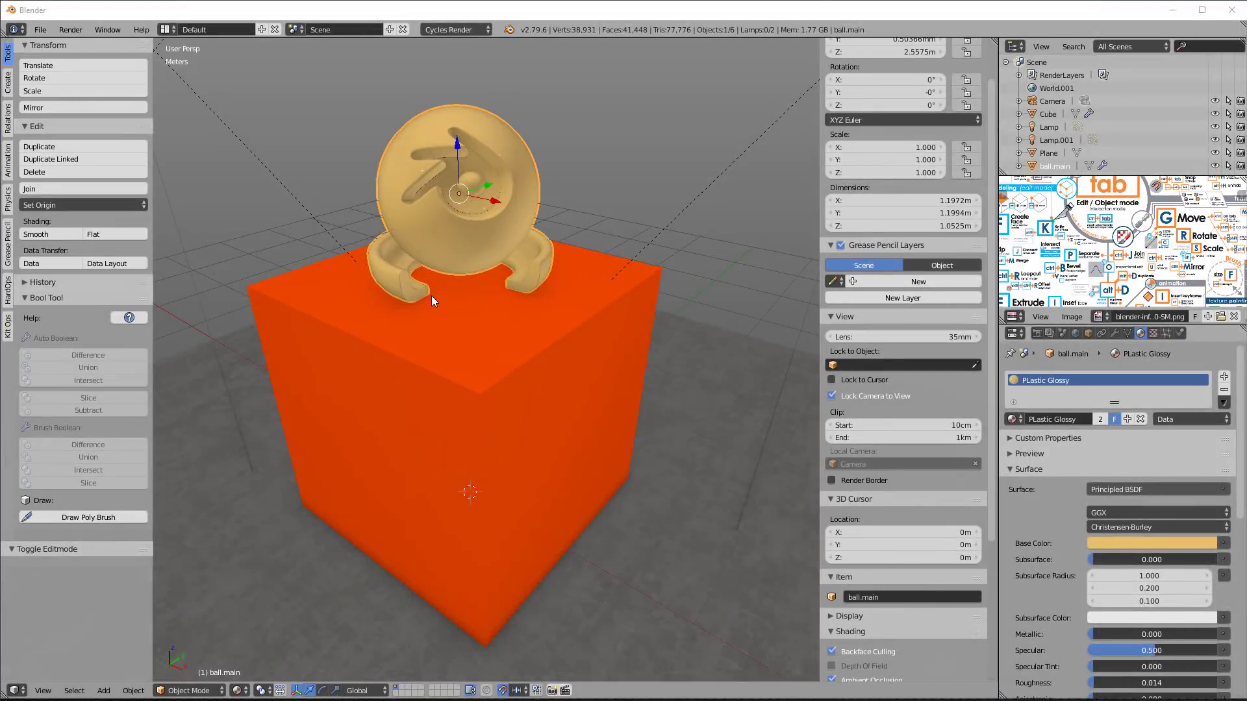
Step: Select the cube, the ball and the floor plane in turn to compare the materials applied to each object
right_click(531, 330)
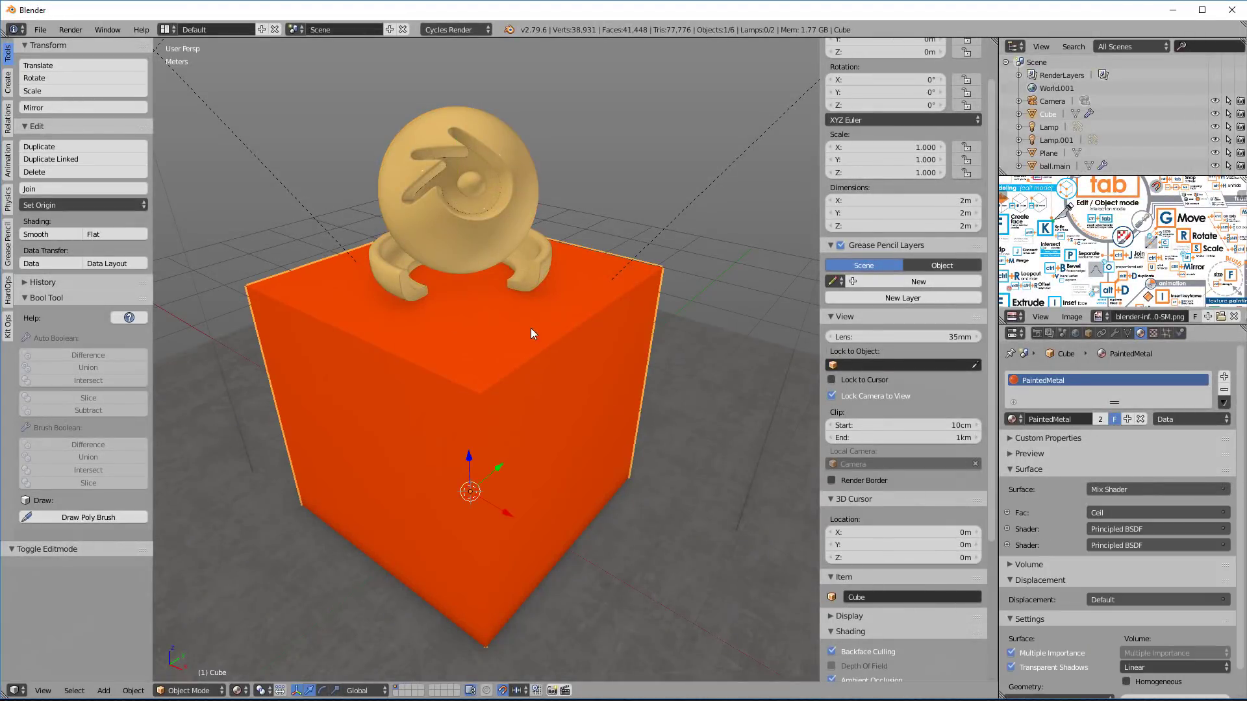
right_click(513, 216)
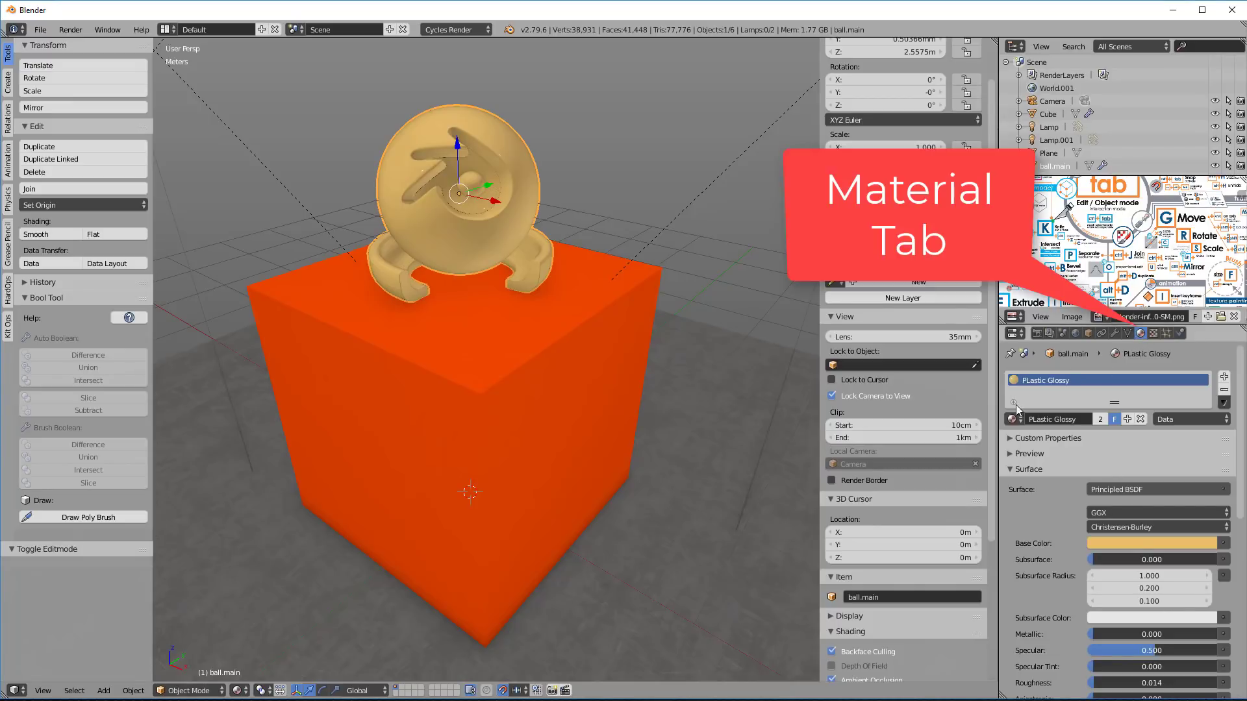
right_click(545, 332)
right_click(515, 200)
right_click(574, 292)
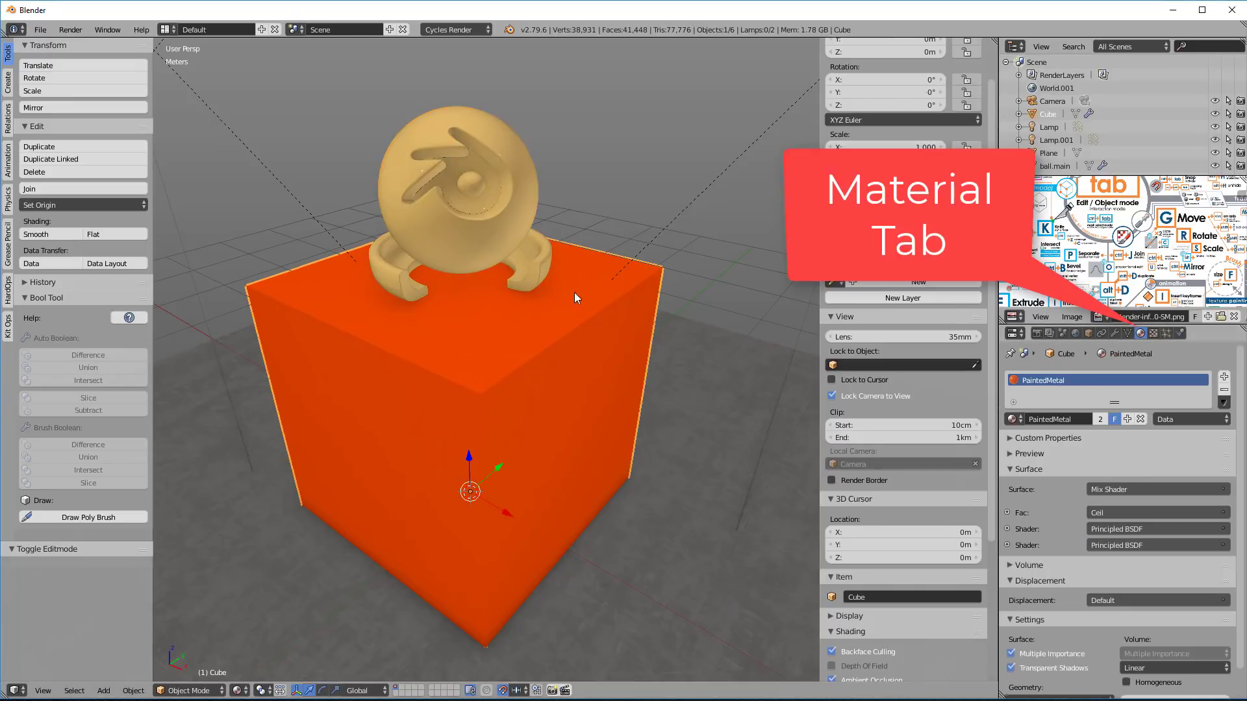
right_click(516, 223)
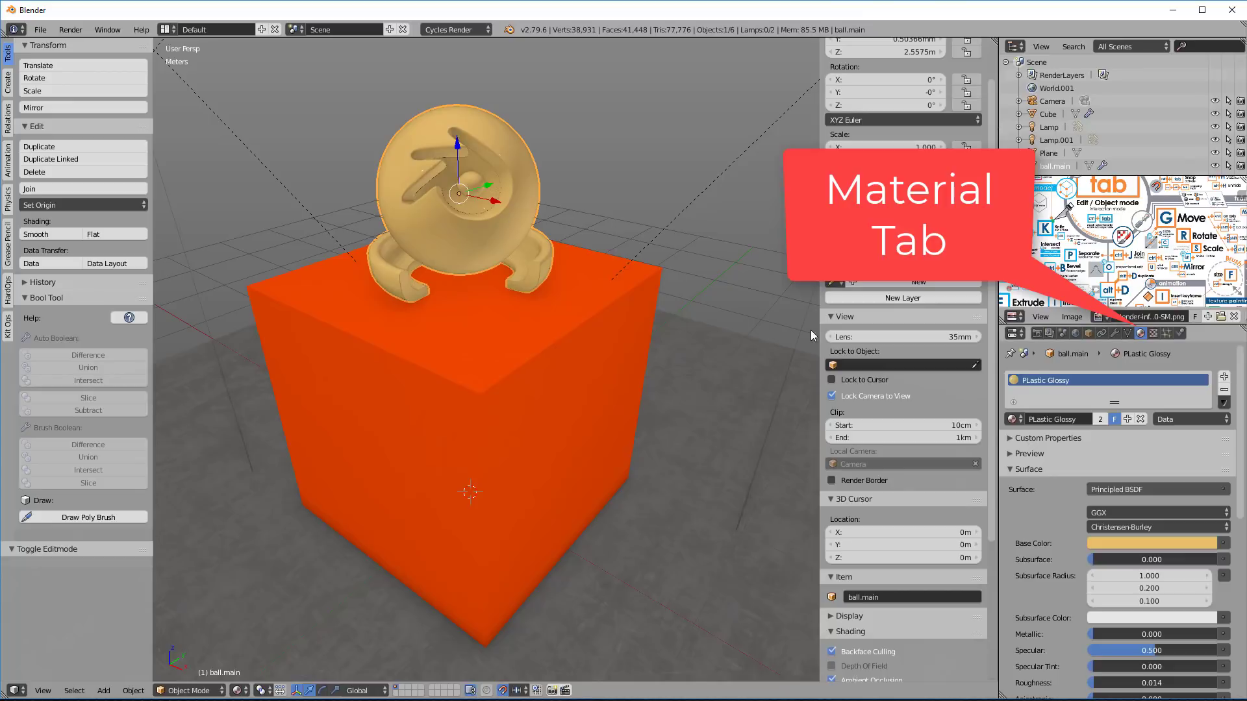
right_click(572, 292)
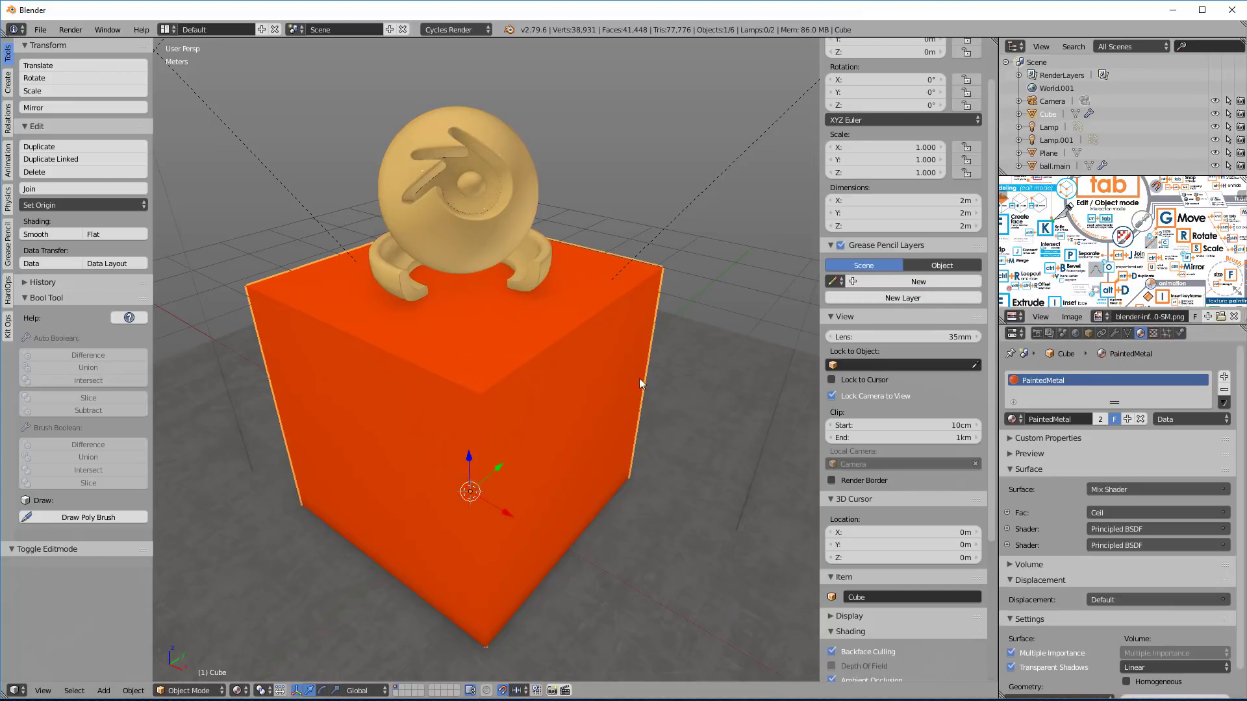
right_click(808, 468)
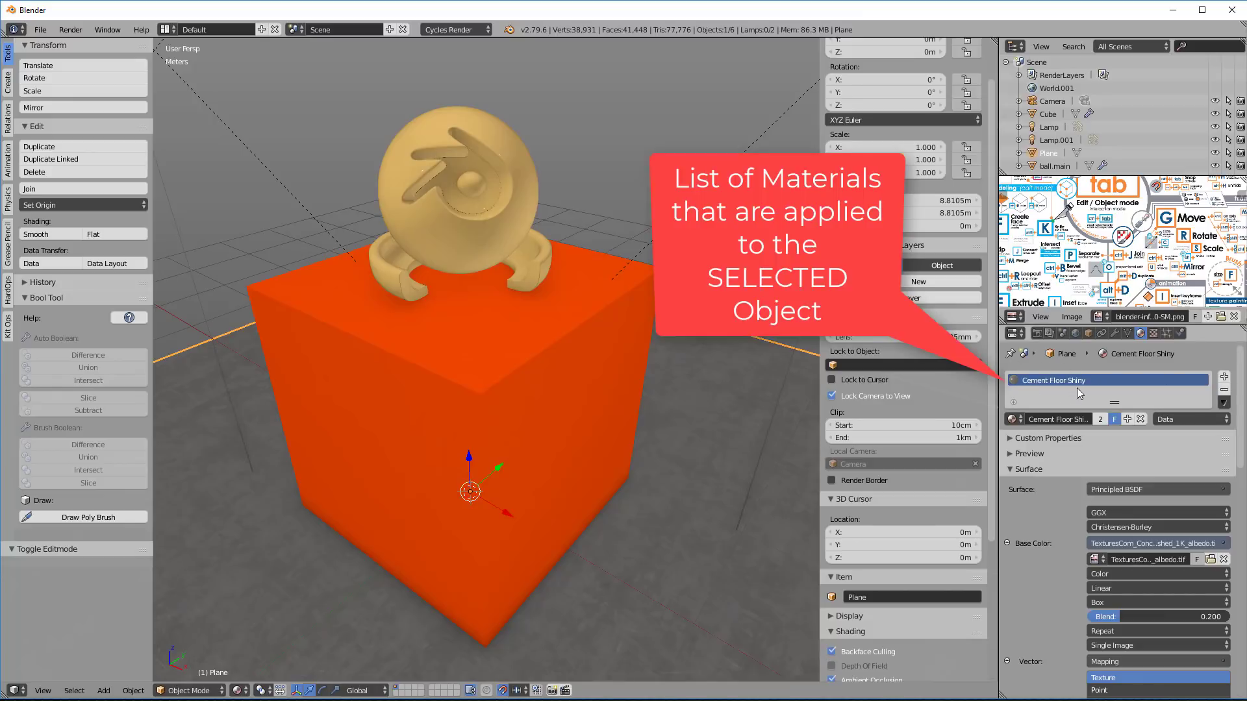
right_click(516, 233)
Step: Select the cube and assign the existing Wood Floor Shiny material to it
right_click(548, 317)
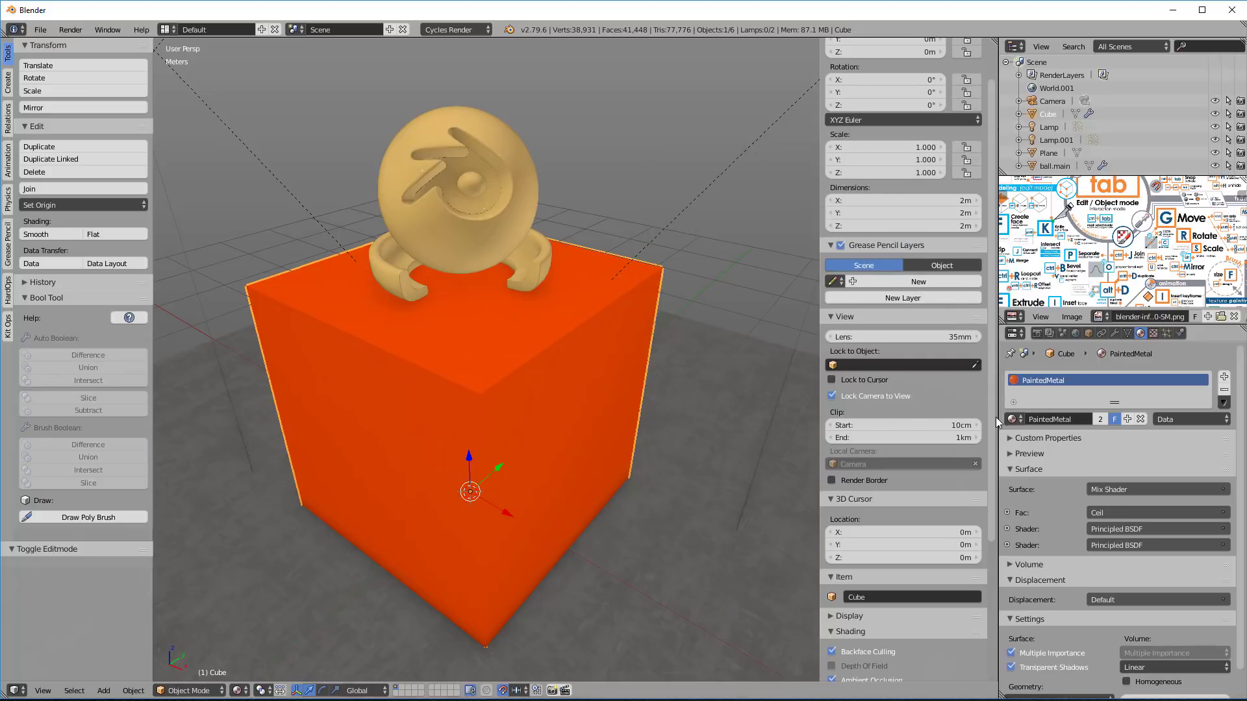
click(1016, 421)
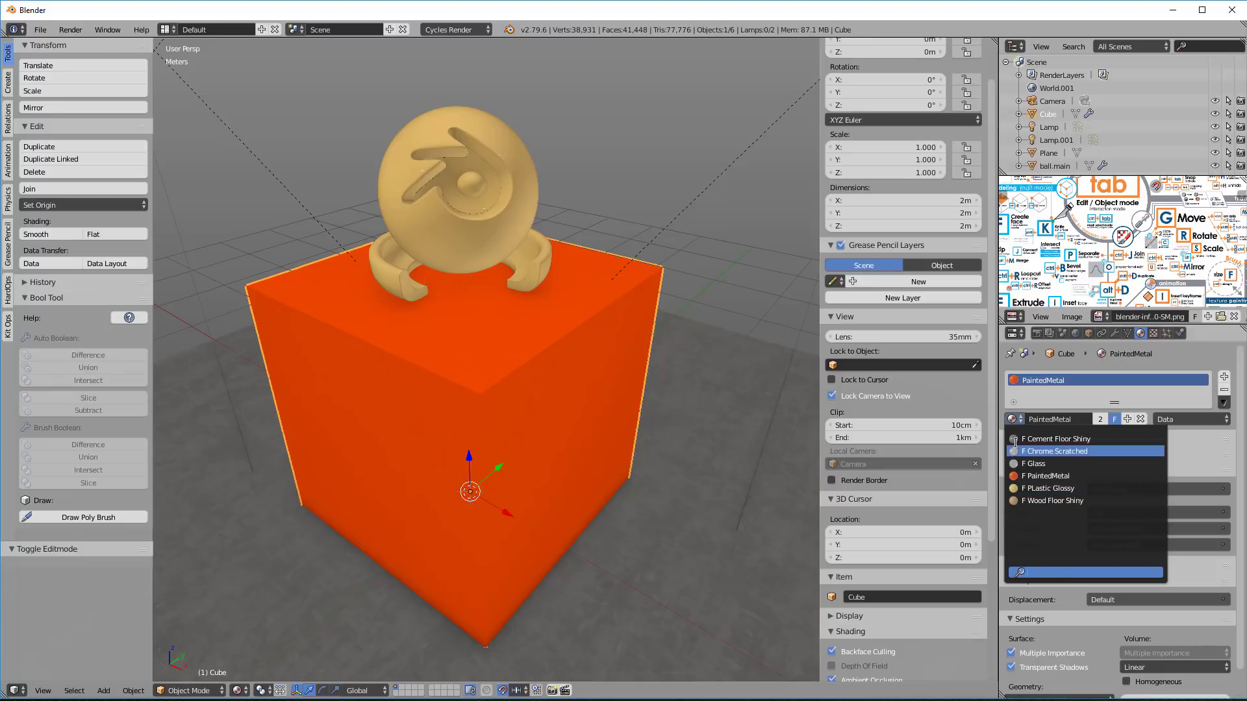
click(1013, 500)
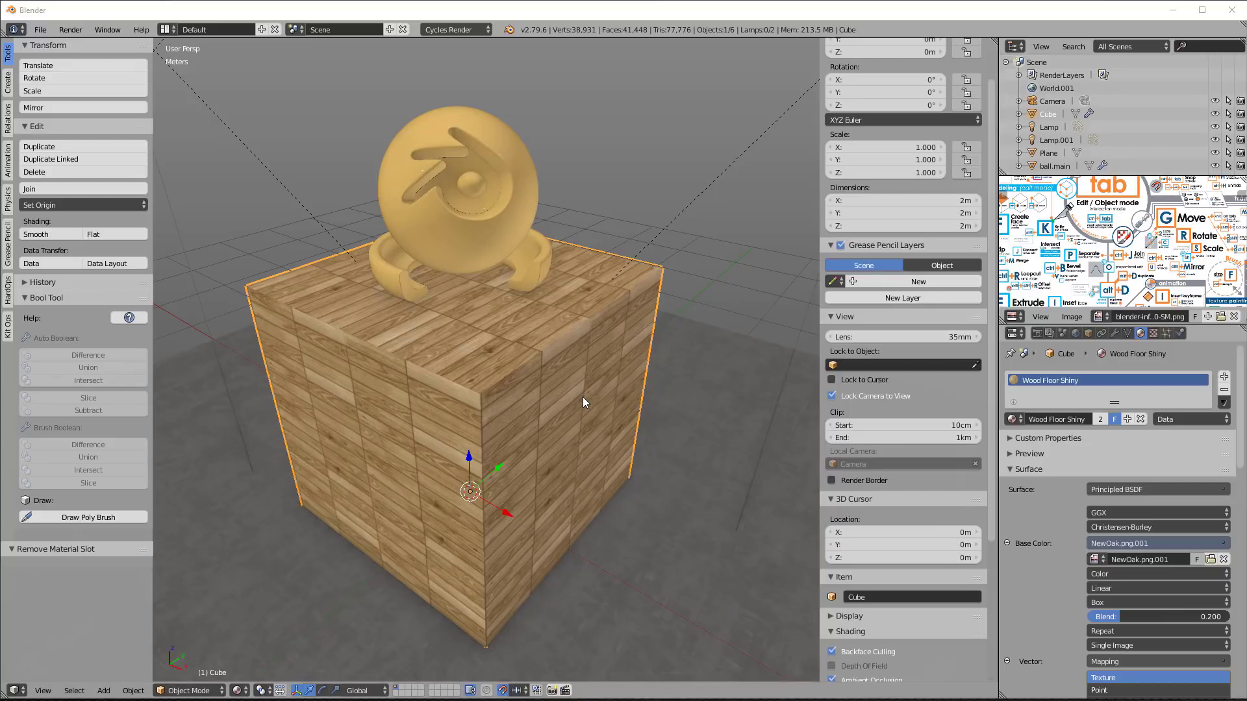
Step: Add a second material slot with Cement Floor Shiny, assign it to the cube's selected side face, and preview the cube in rendered shading
key(Tab)
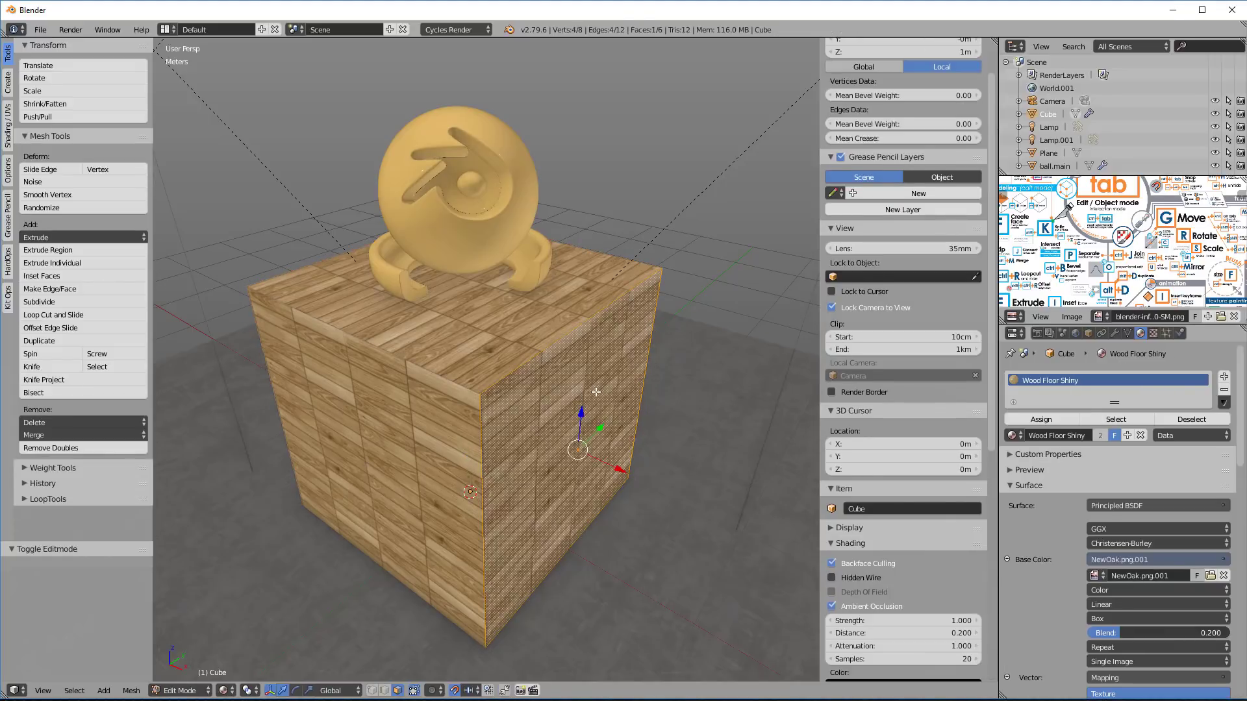
click(1224, 378)
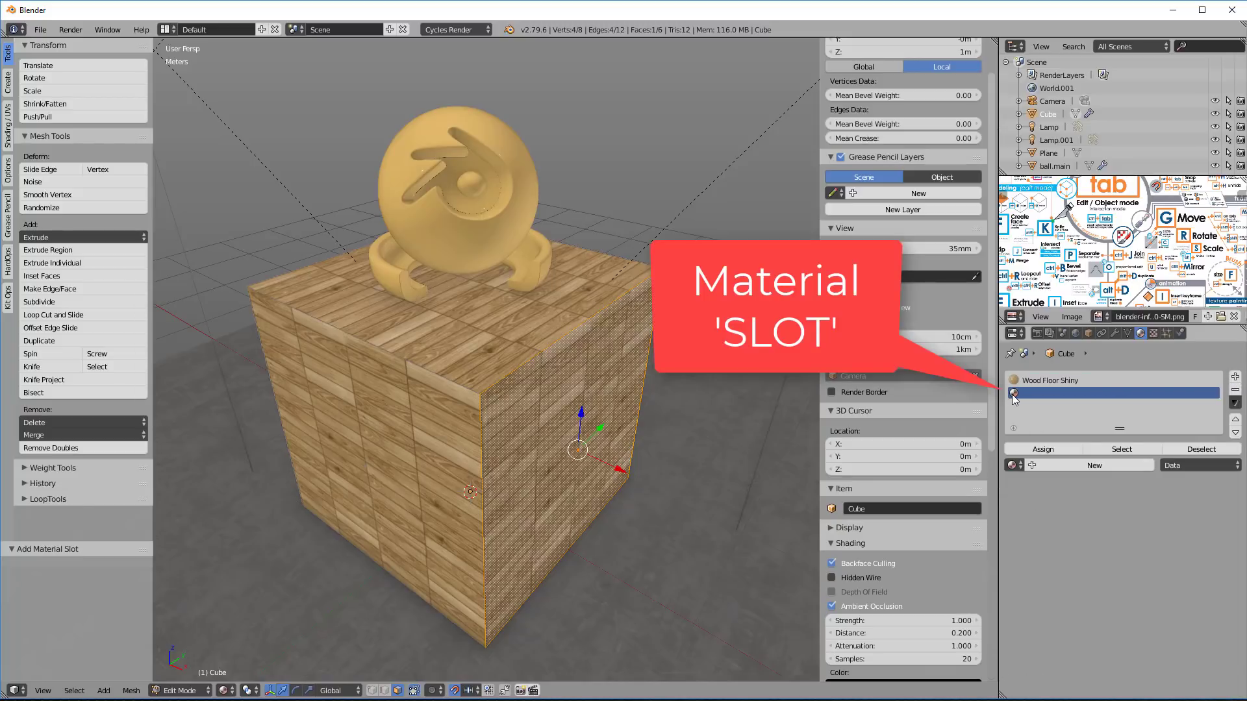
click(1013, 465)
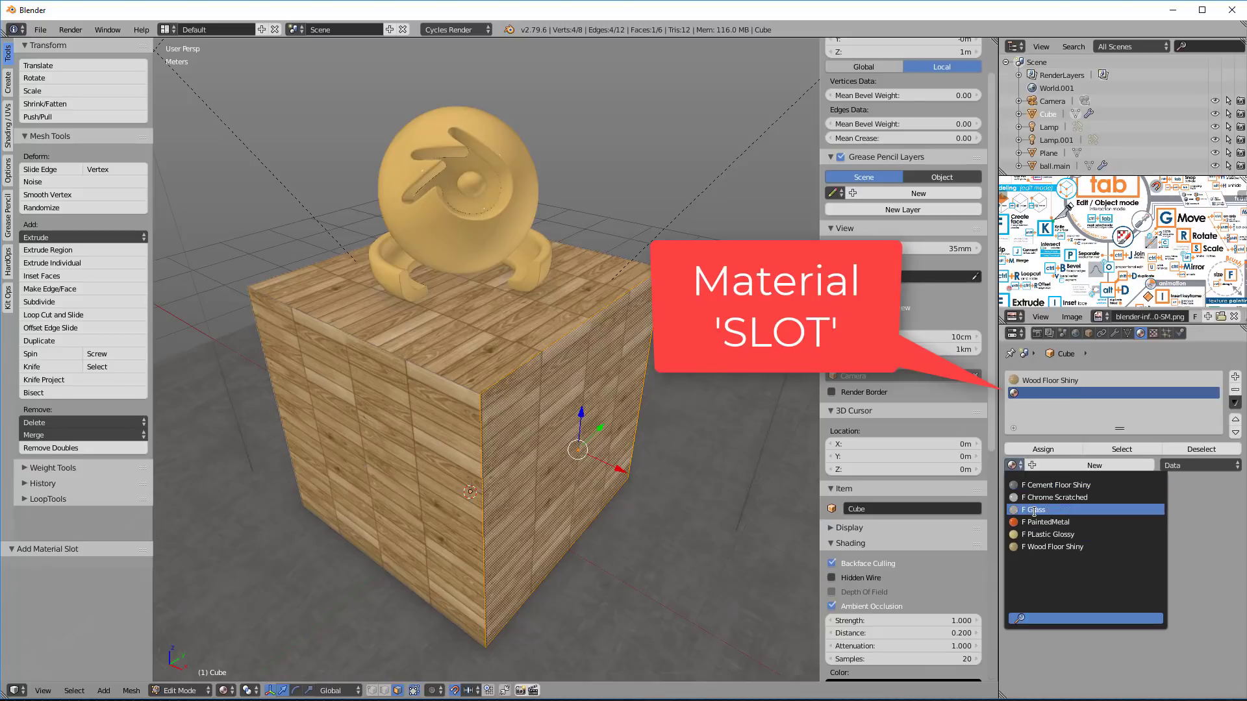
click(1010, 485)
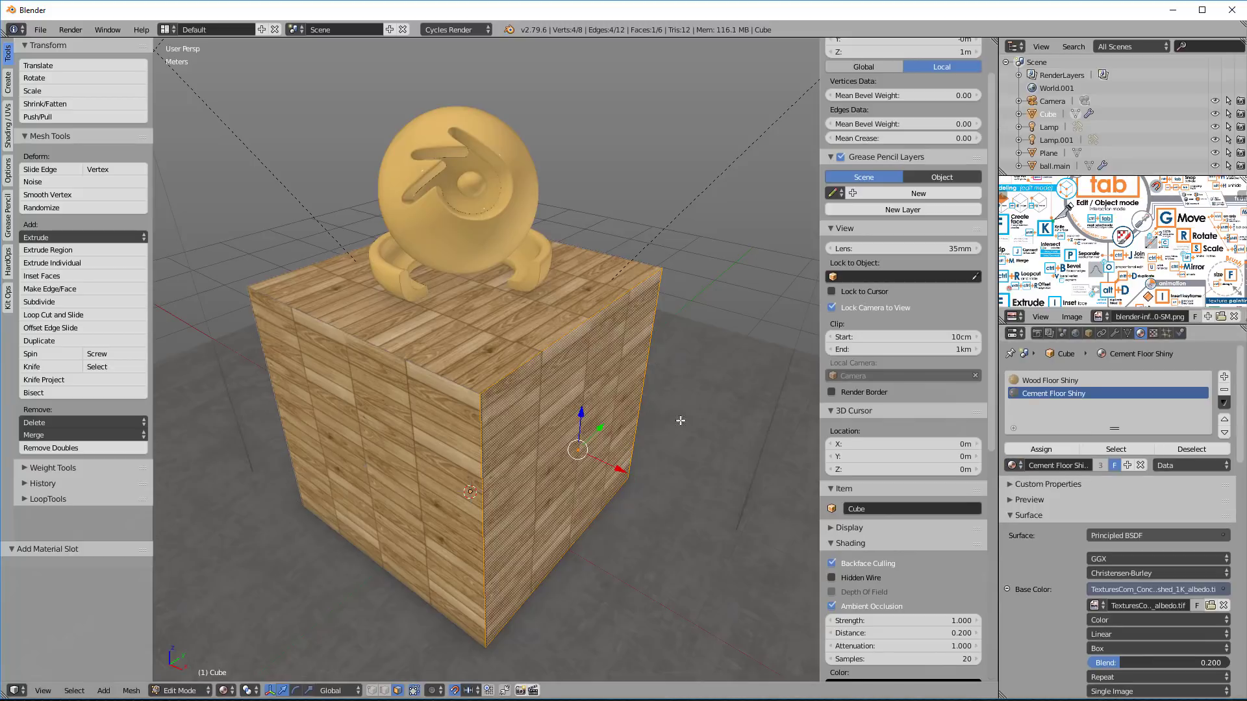
click(1040, 448)
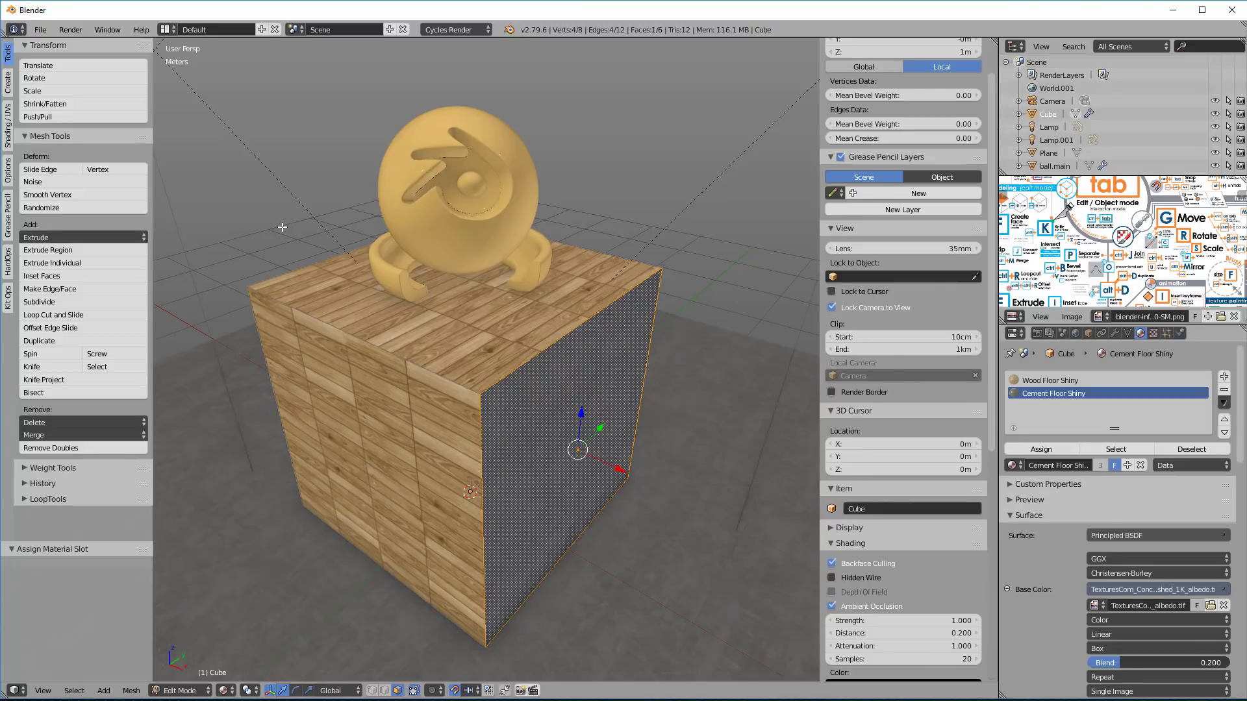
key(Tab)
key(shift+z)
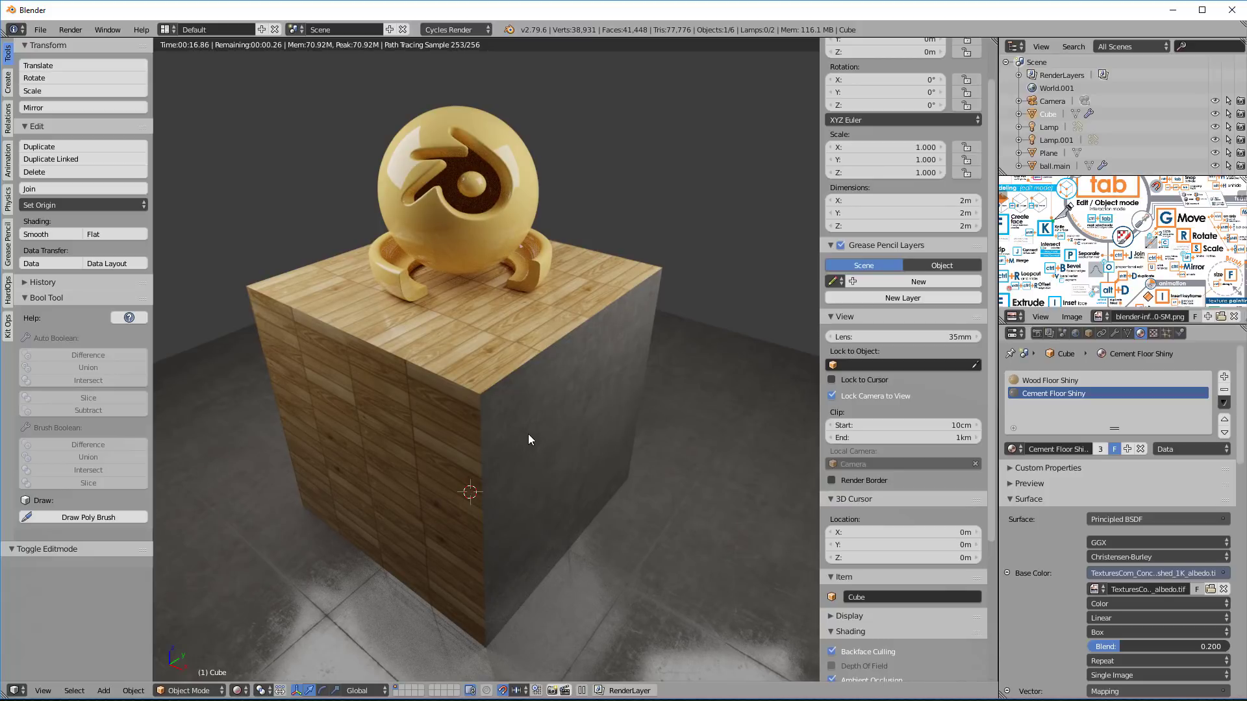
Step: Remove both material slots from the cube and return the viewport to Material shading
click(1225, 393)
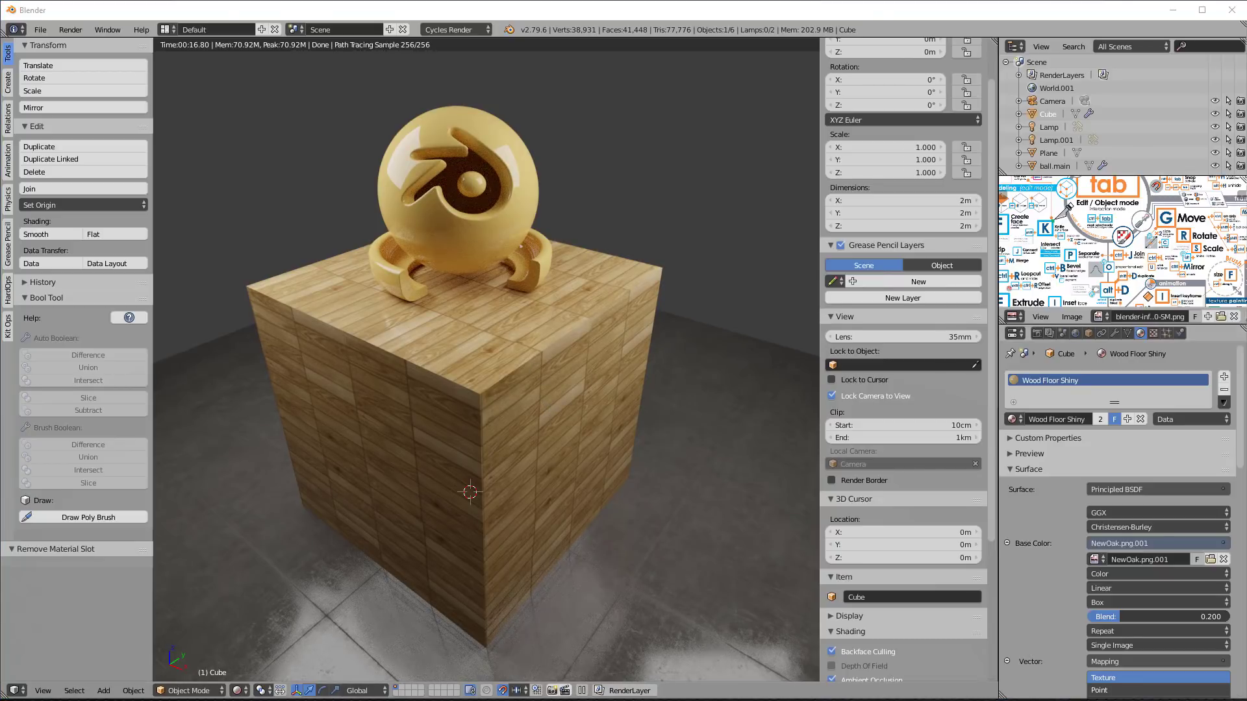
key(shift+z)
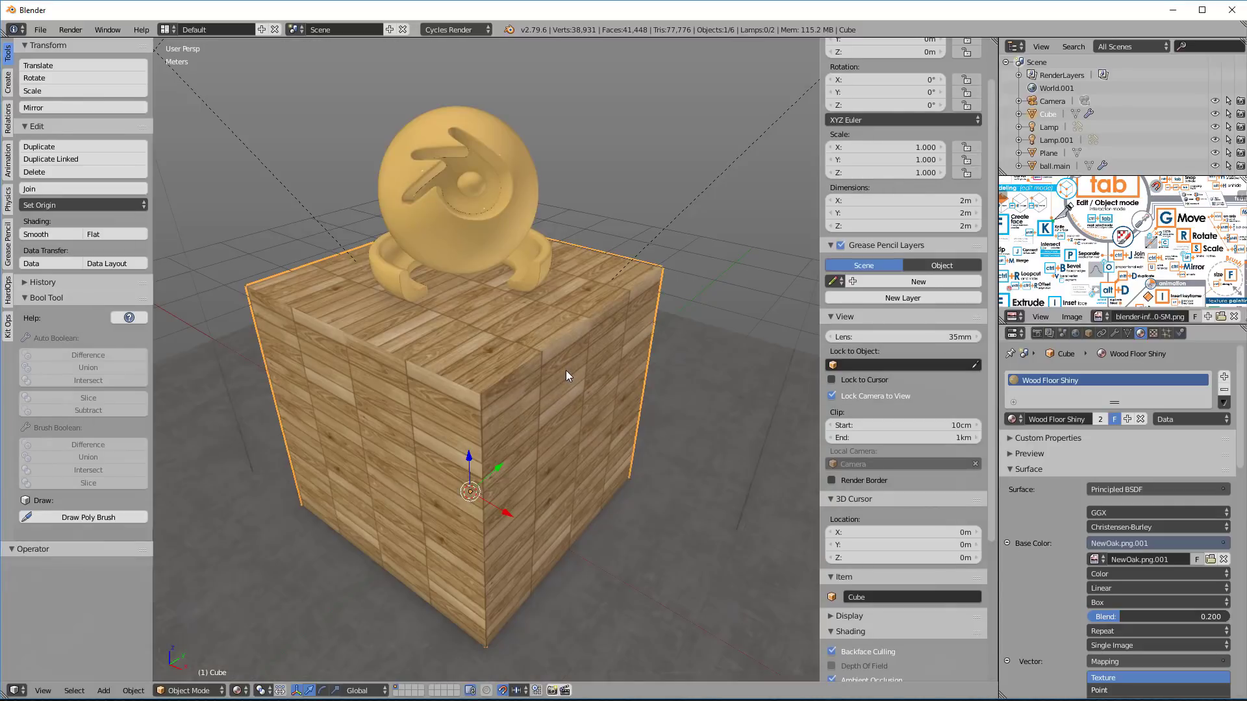
click(1224, 391)
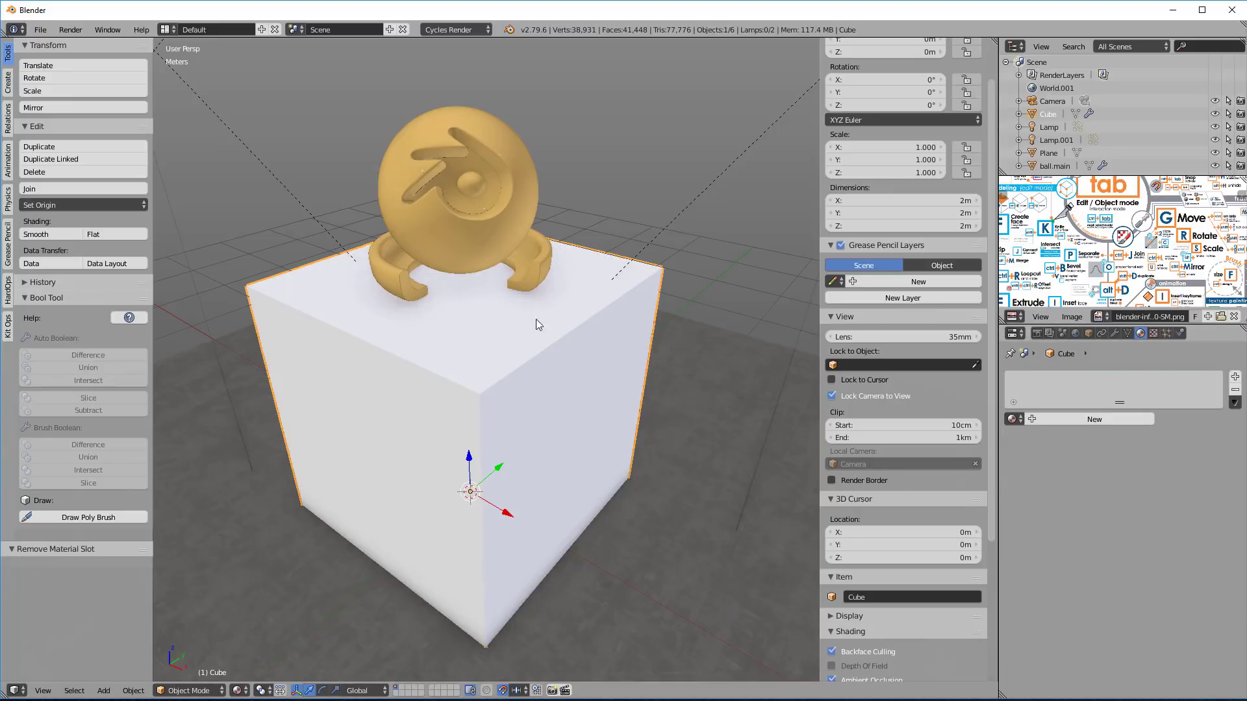
Step: Create a new material on the cube and name it Blue Gloss
click(1013, 419)
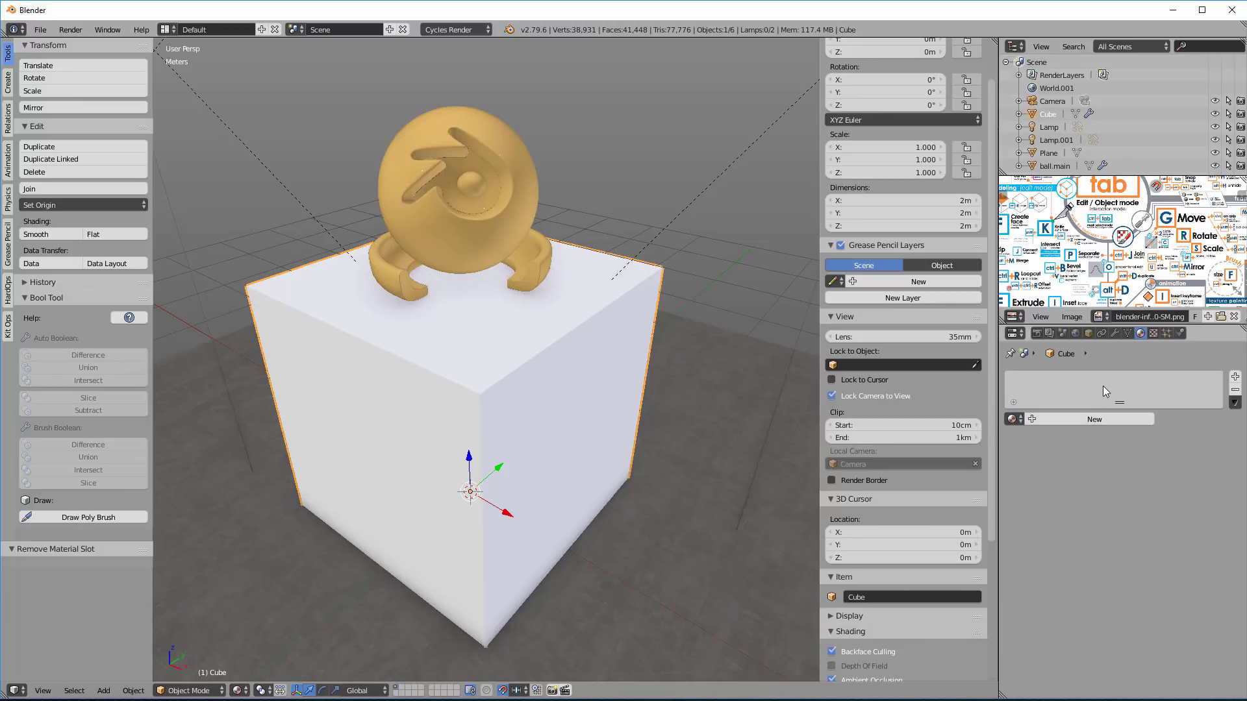
click(1090, 419)
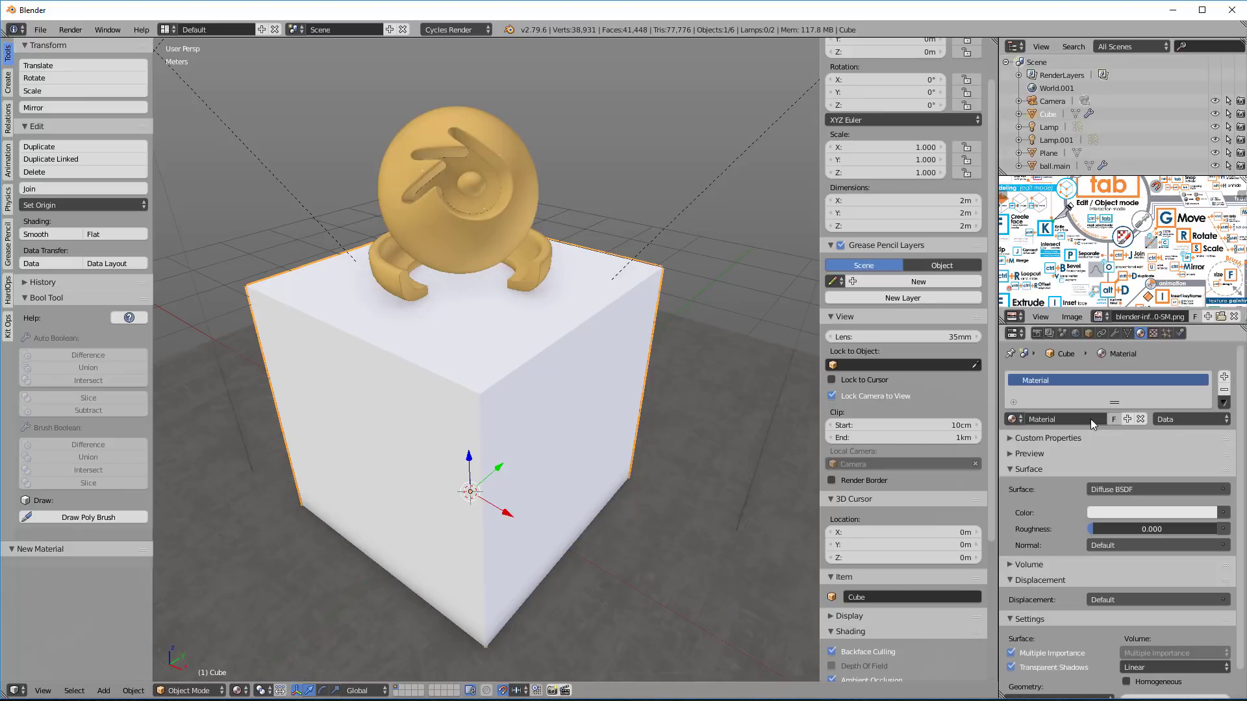
click(1047, 419)
text(Blue Gloss)
key(Return)
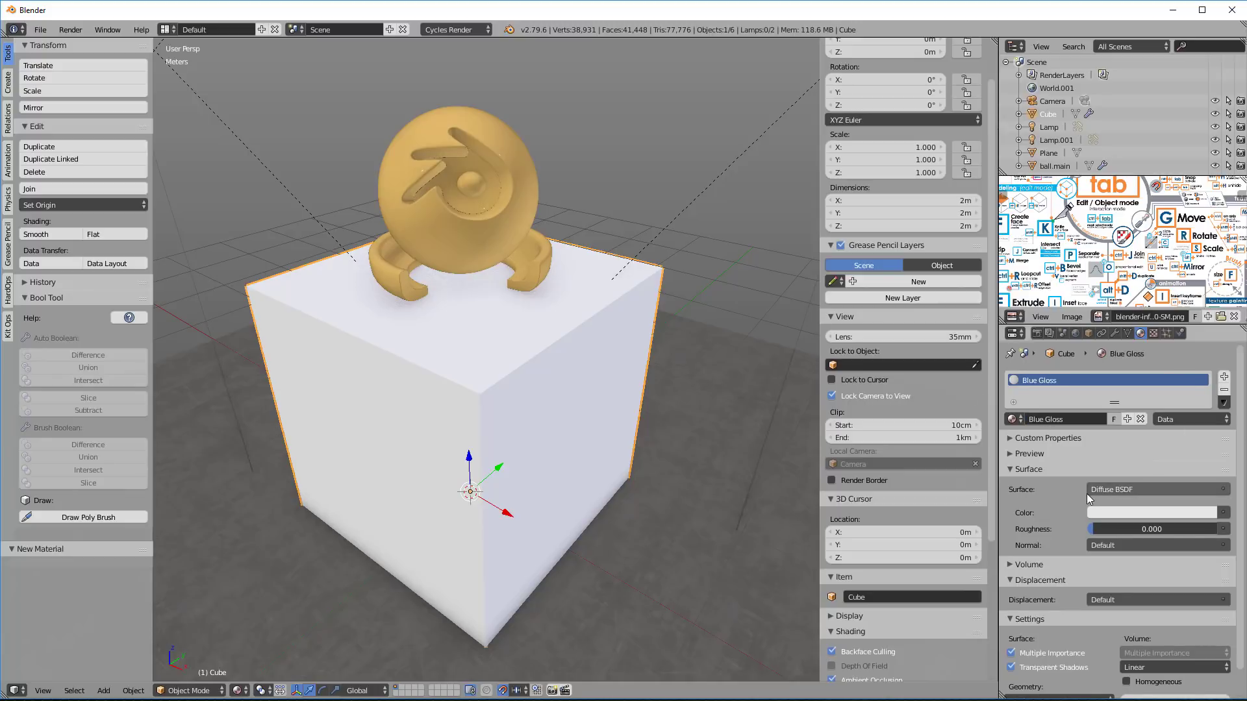
Step: Set the Blue Gloss surface to Glossy BSDF with a blue color of about R 0.085, G 0.231, B 0.800
click(1121, 490)
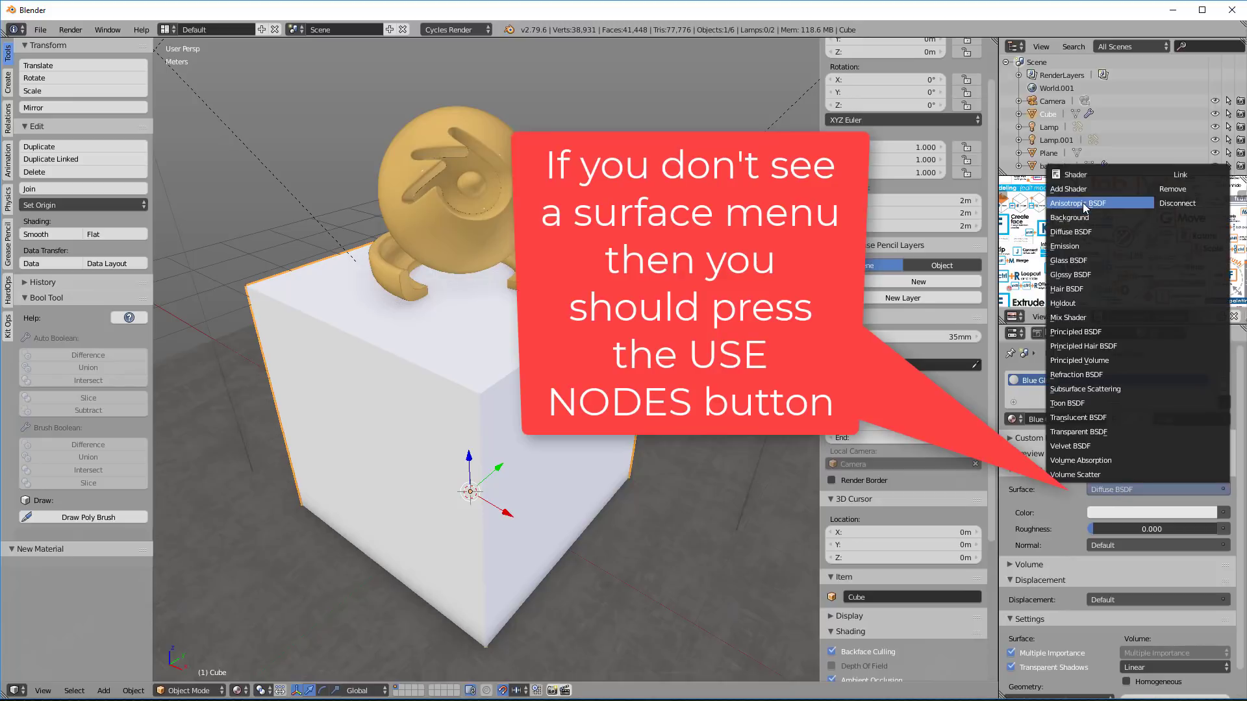
click(1078, 276)
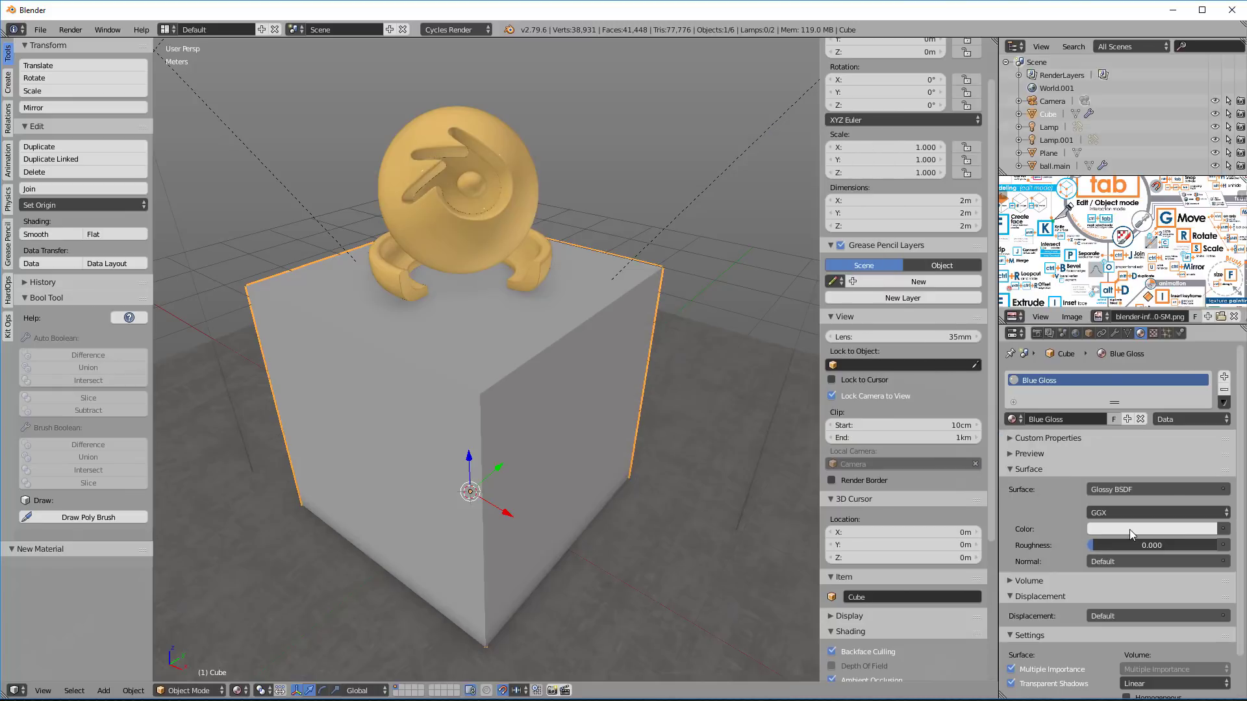
click(1129, 529)
drag(1176, 385, 1168, 366)
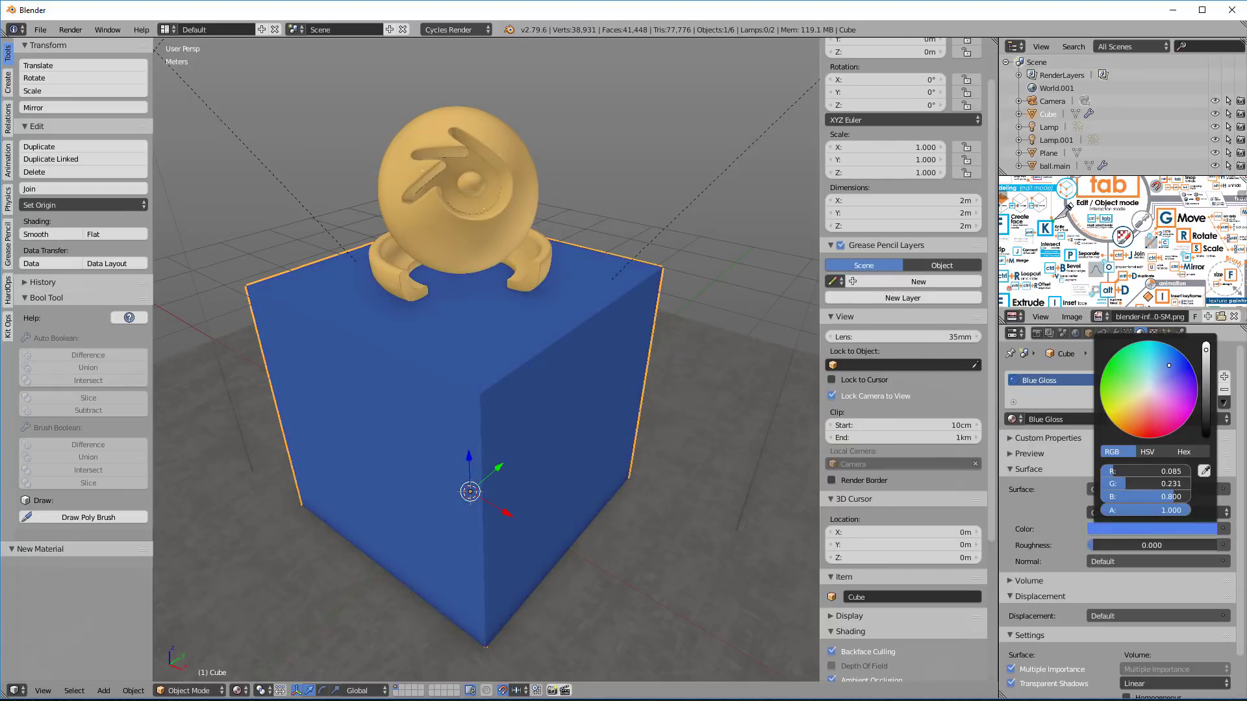
Step: Assign the Blue Gloss material to the ball and preview it in rendered shading before returning to Material shading
right_click(531, 182)
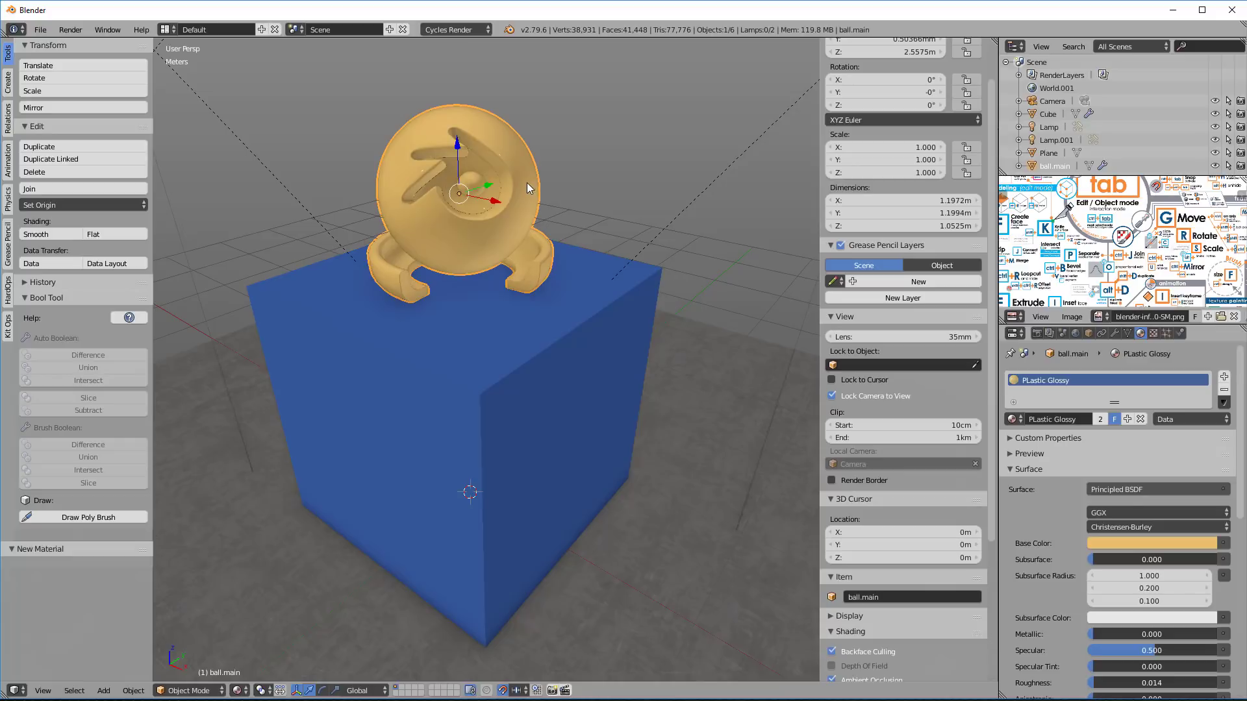
click(1012, 418)
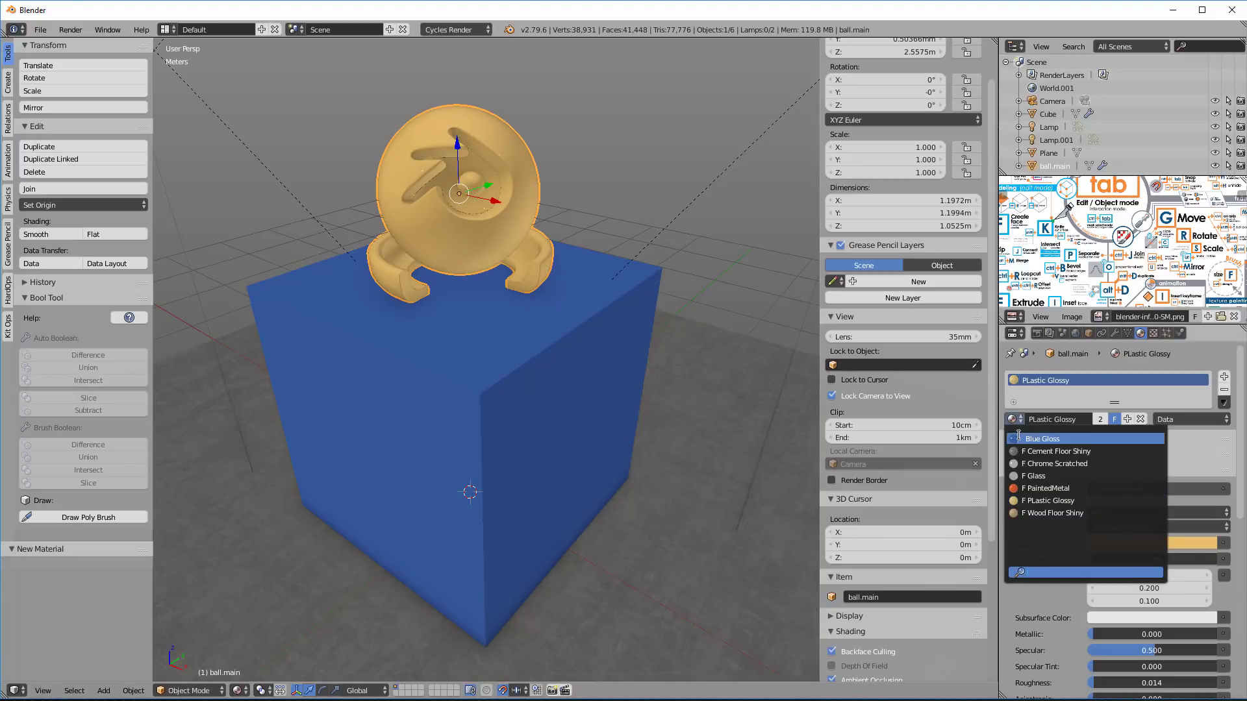
click(1032, 439)
key(shift+z)
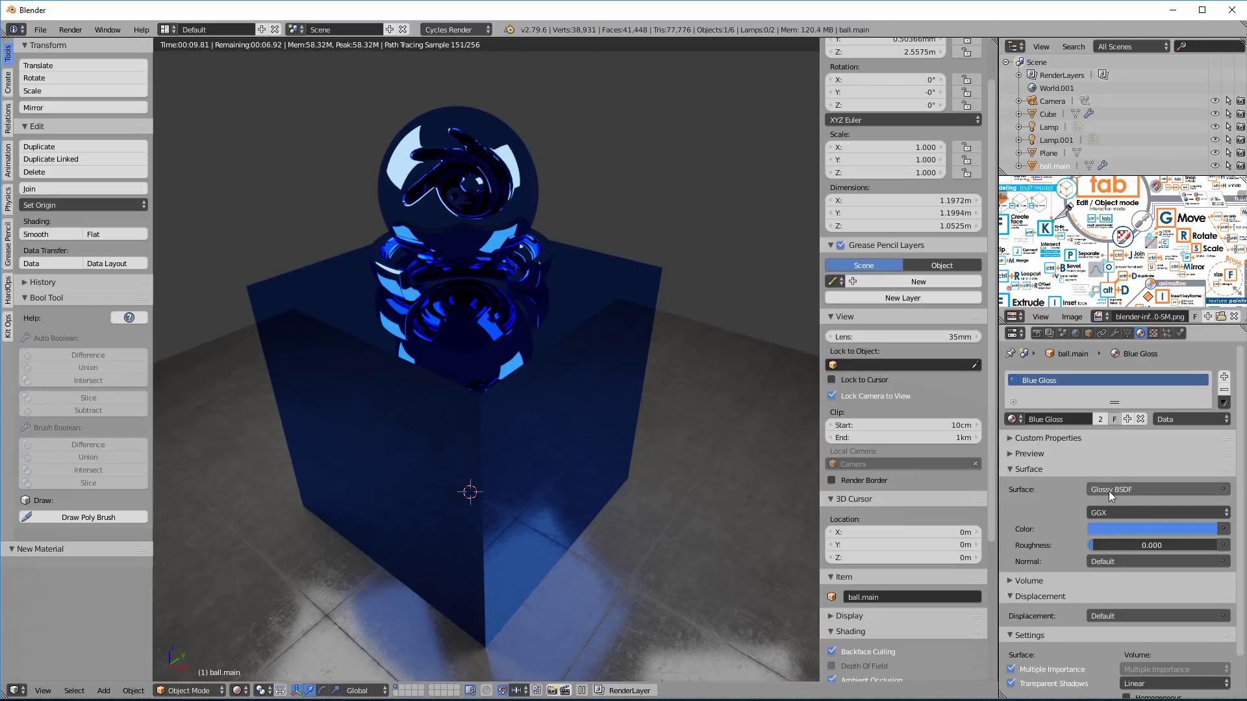
key(shift+z)
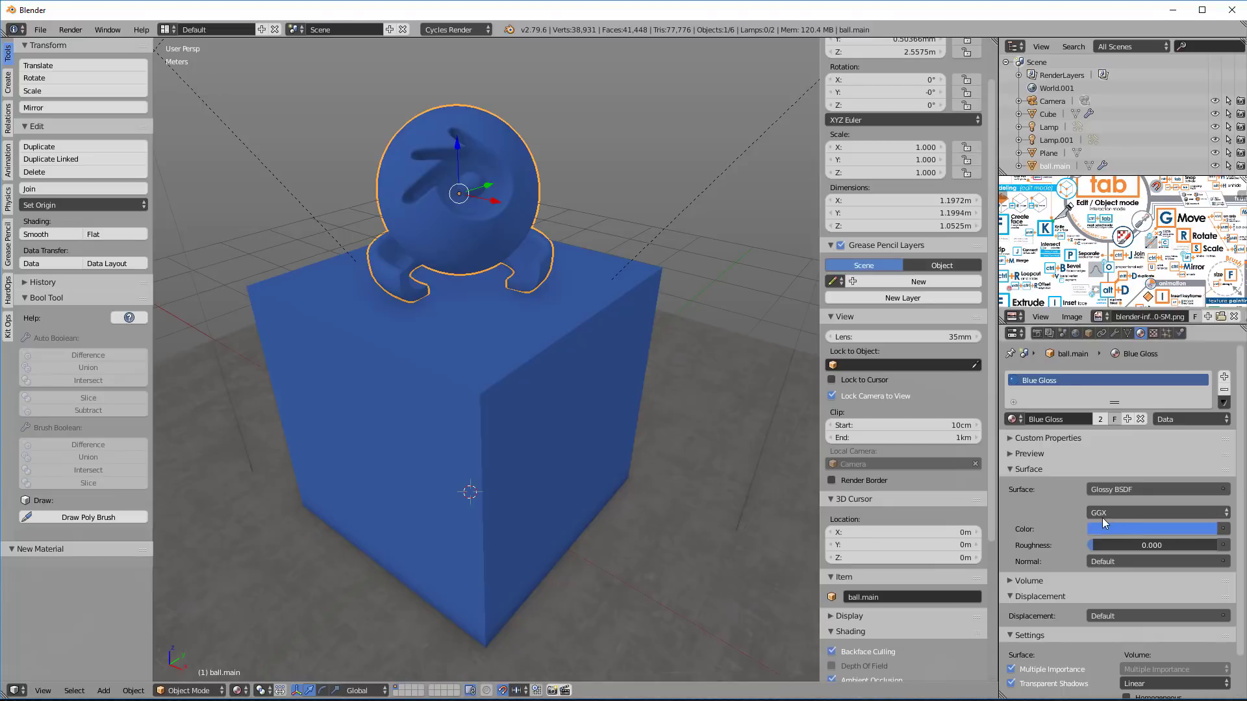
Step: Change the Blue Gloss surface to Principled BSDF and pick a deep blue base color with about R 0.063 and B 0.800
click(1125, 489)
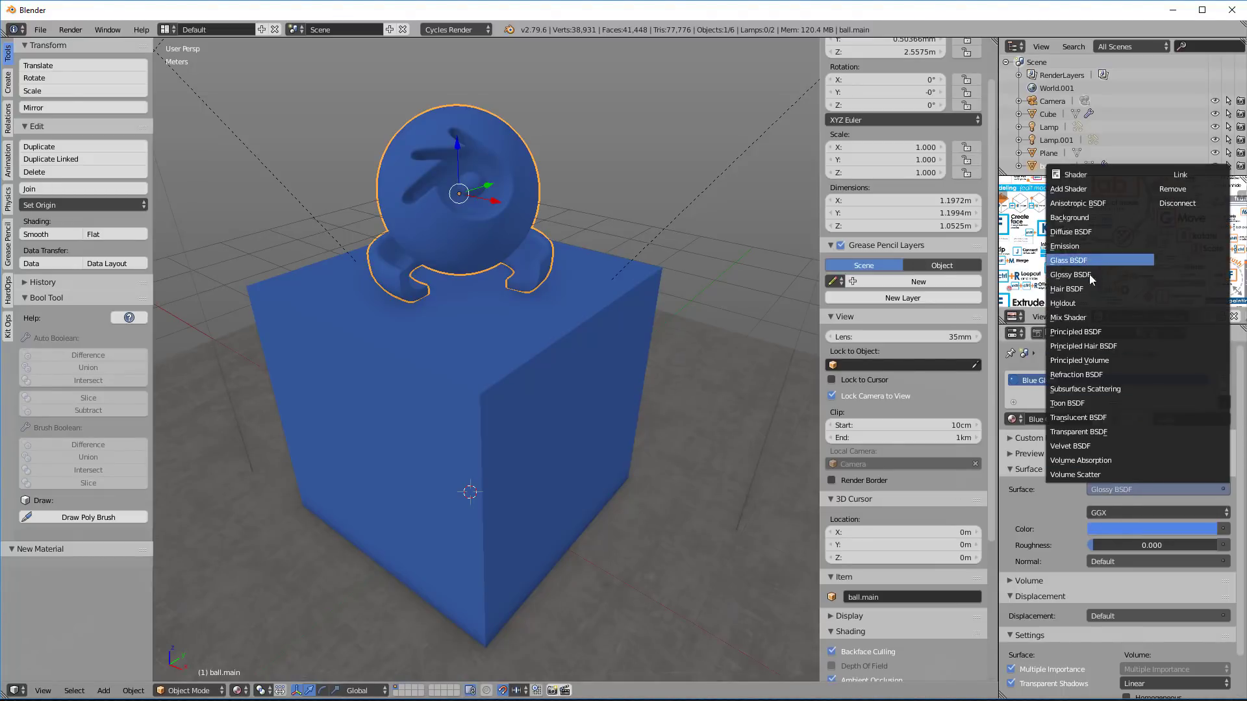
click(1081, 332)
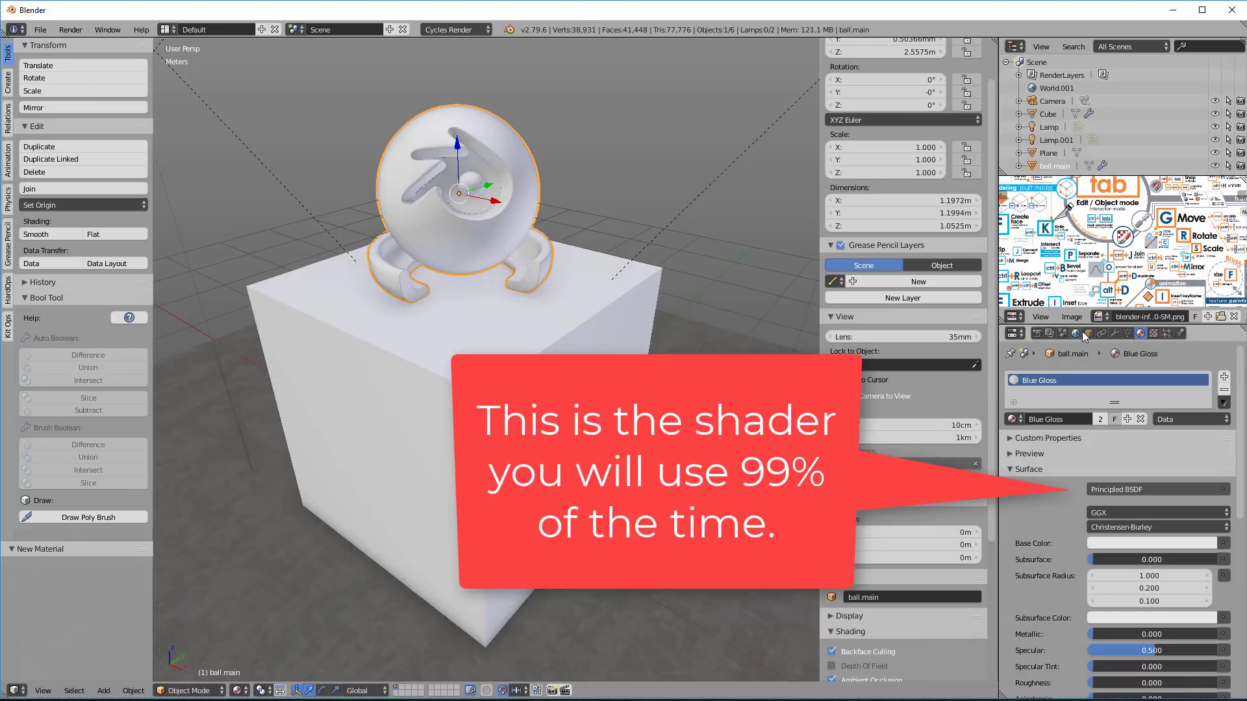
scroll(1118, 490, down, 2)
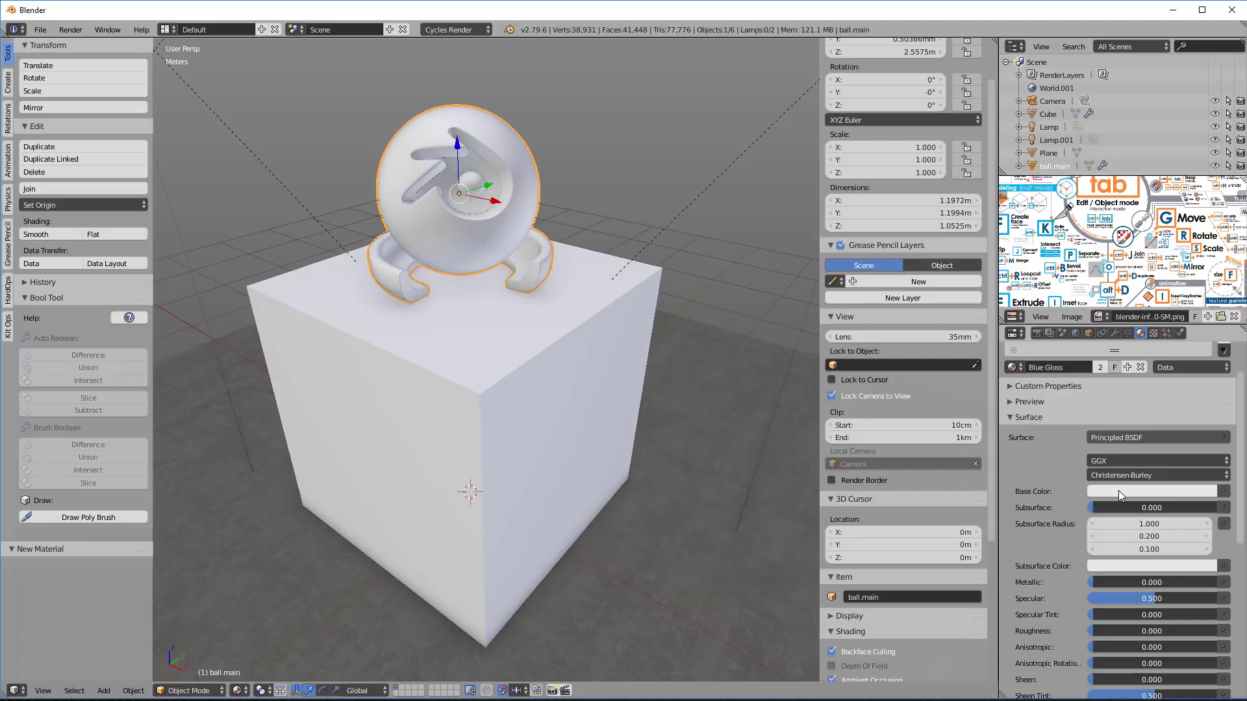
scroll(1118, 494, down, 1)
click(1130, 465)
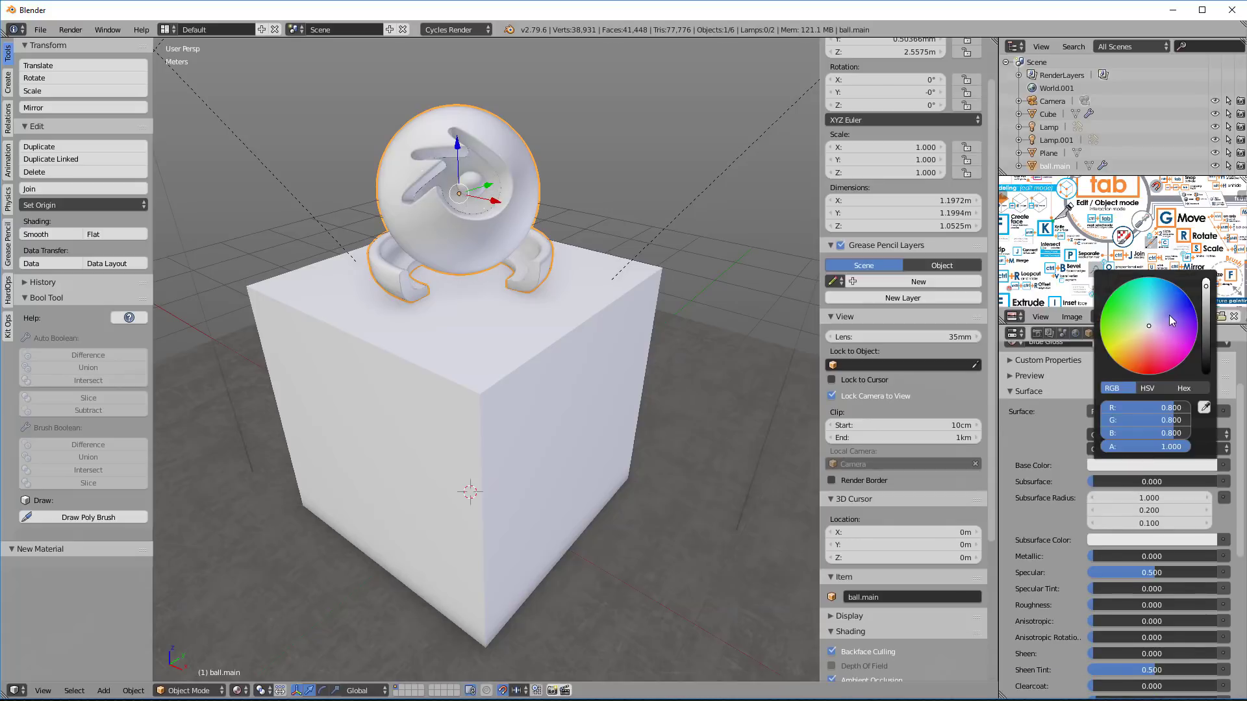
drag(1168, 314, 1178, 313)
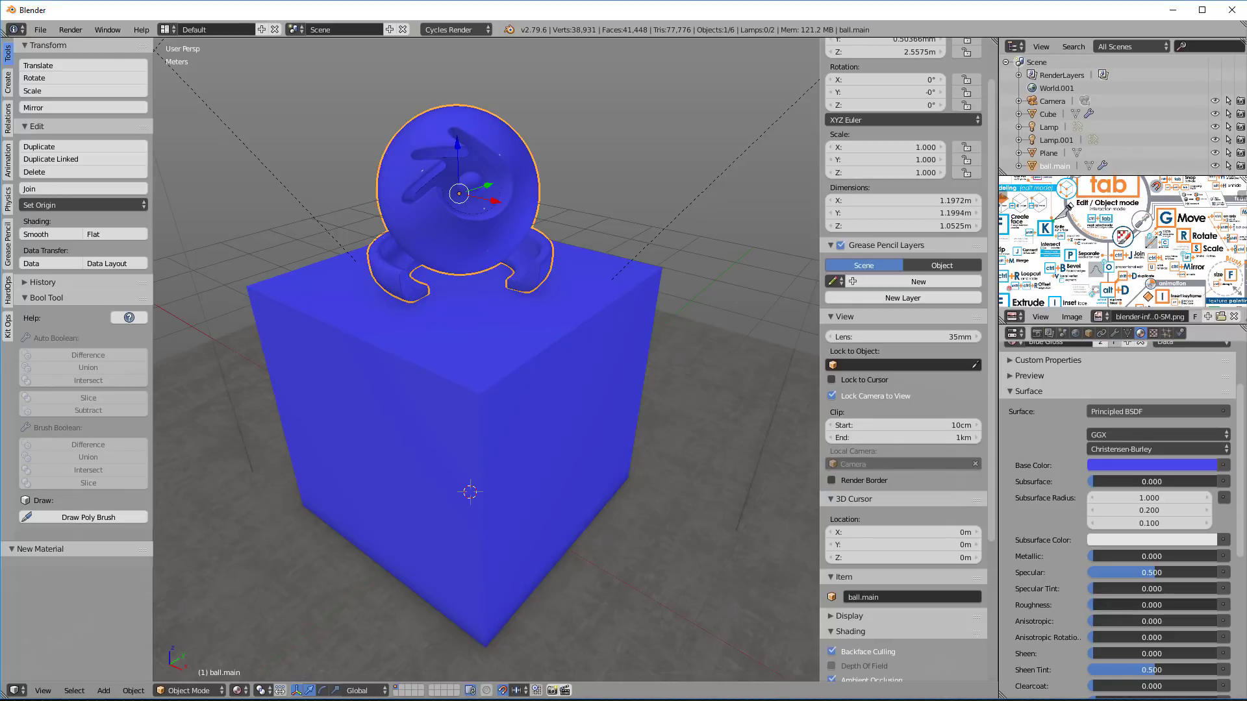
Step: Set the Blue Gloss roughness to 0.063 and check it in rendered shading before returning to Material shading
drag(1152, 605, 1163, 604)
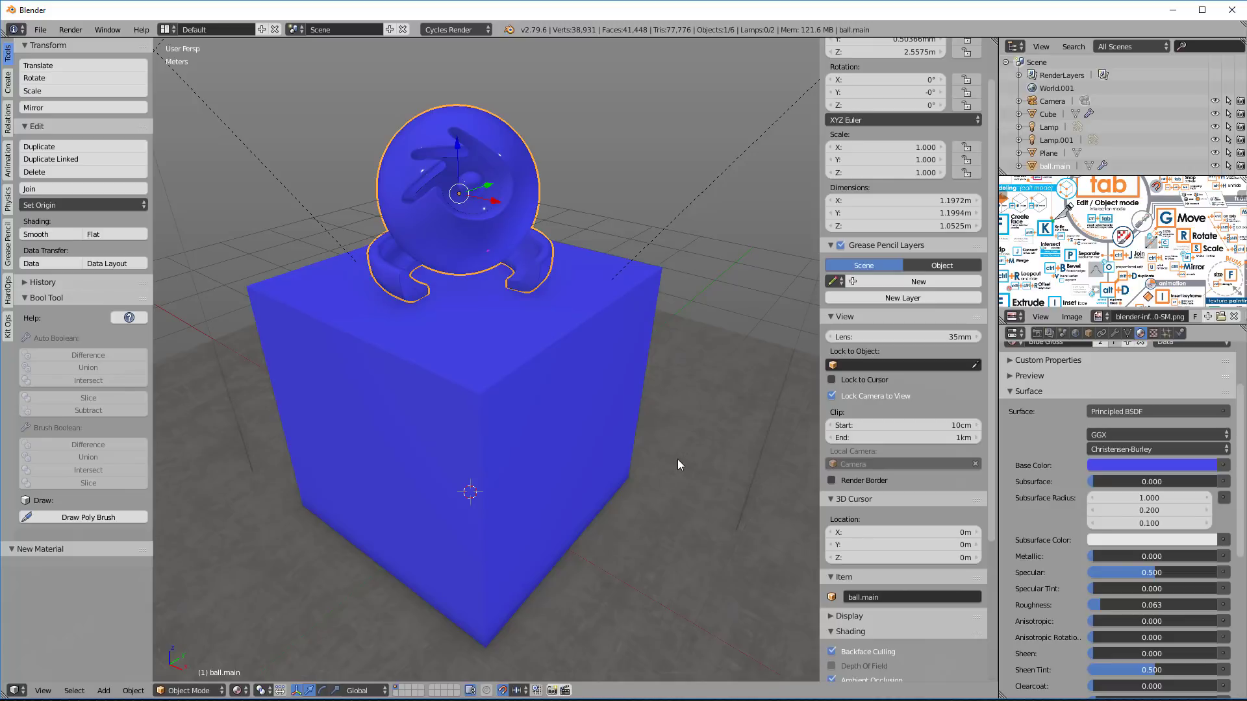
key(shift+z)
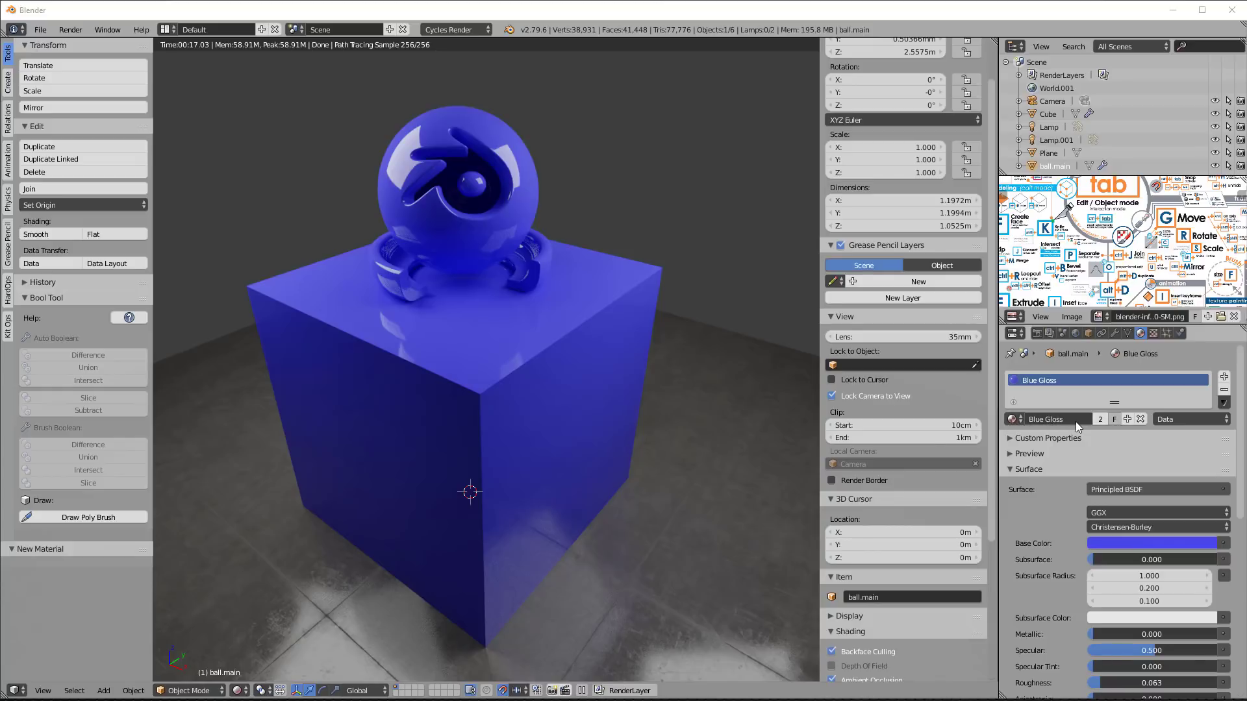
key(shift+z)
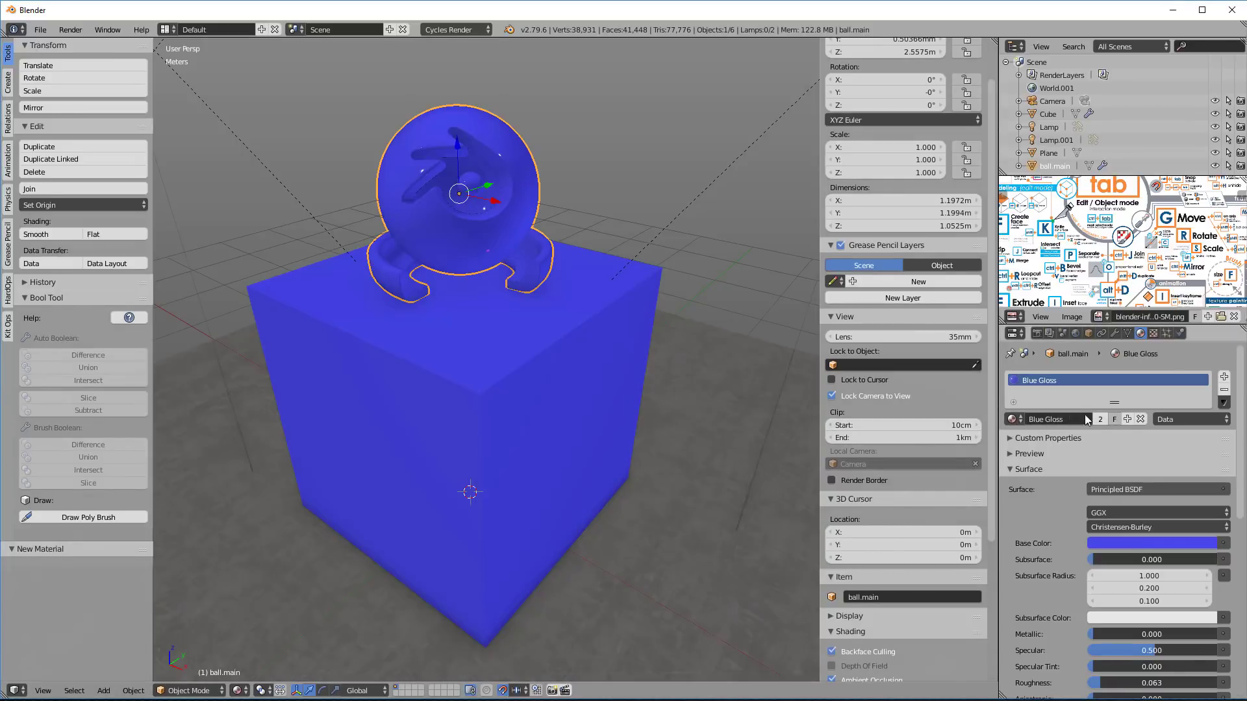
Step: Make the ball's Blue Gloss material a separate copy named Green Gloss and change its base color to bright green
click(1127, 420)
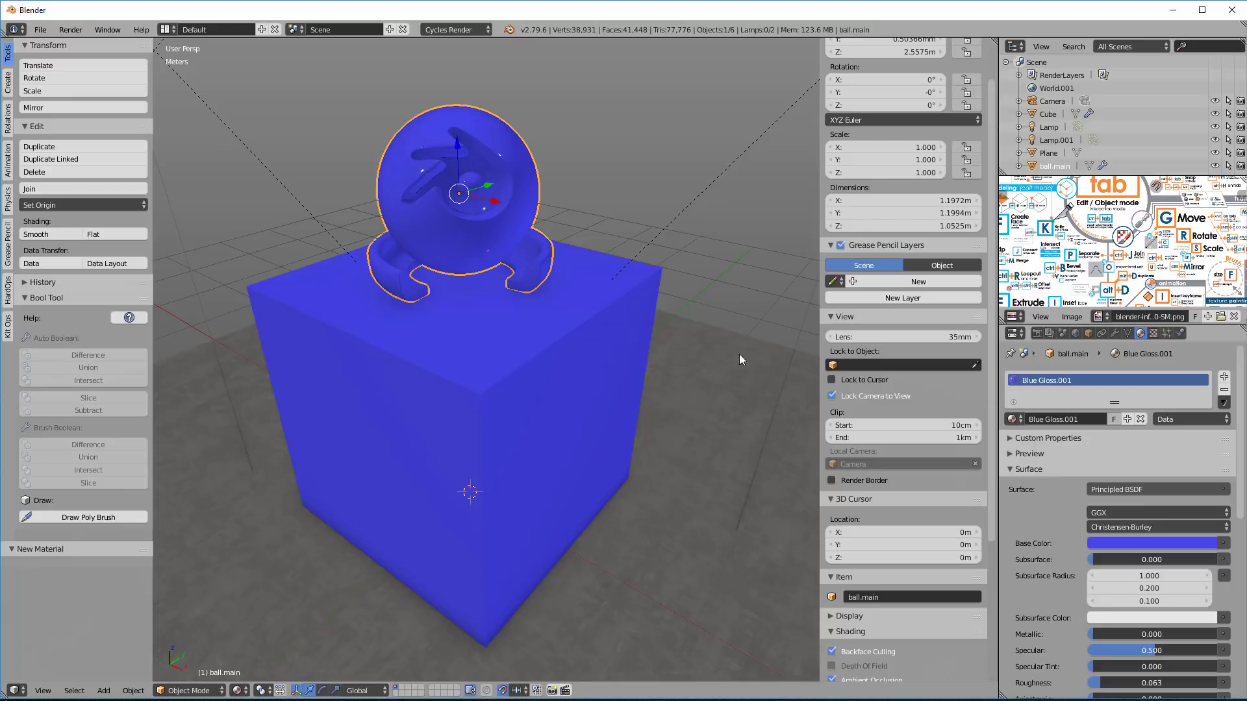
click(1063, 419)
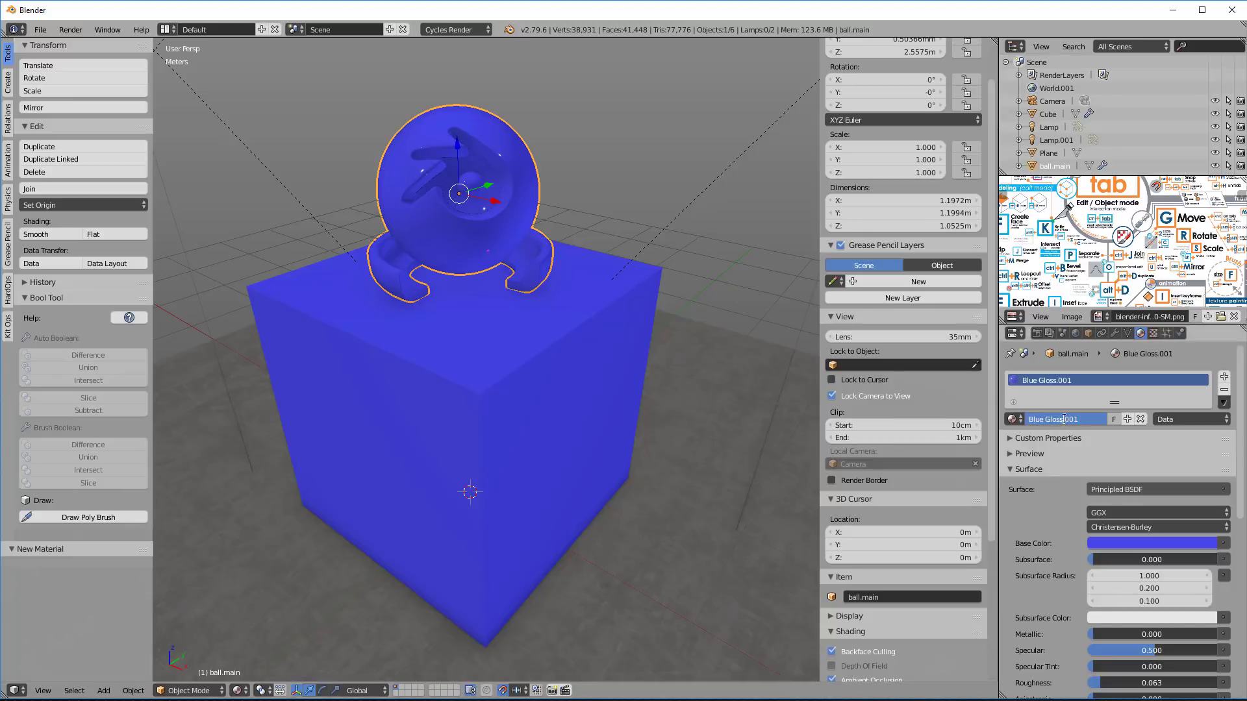
double_click(1034, 419)
text(Green)
key(BackSpace)
key(BackSpace)
key(BackSpace)
key(BackSpace)
key(Return)
click(1136, 542)
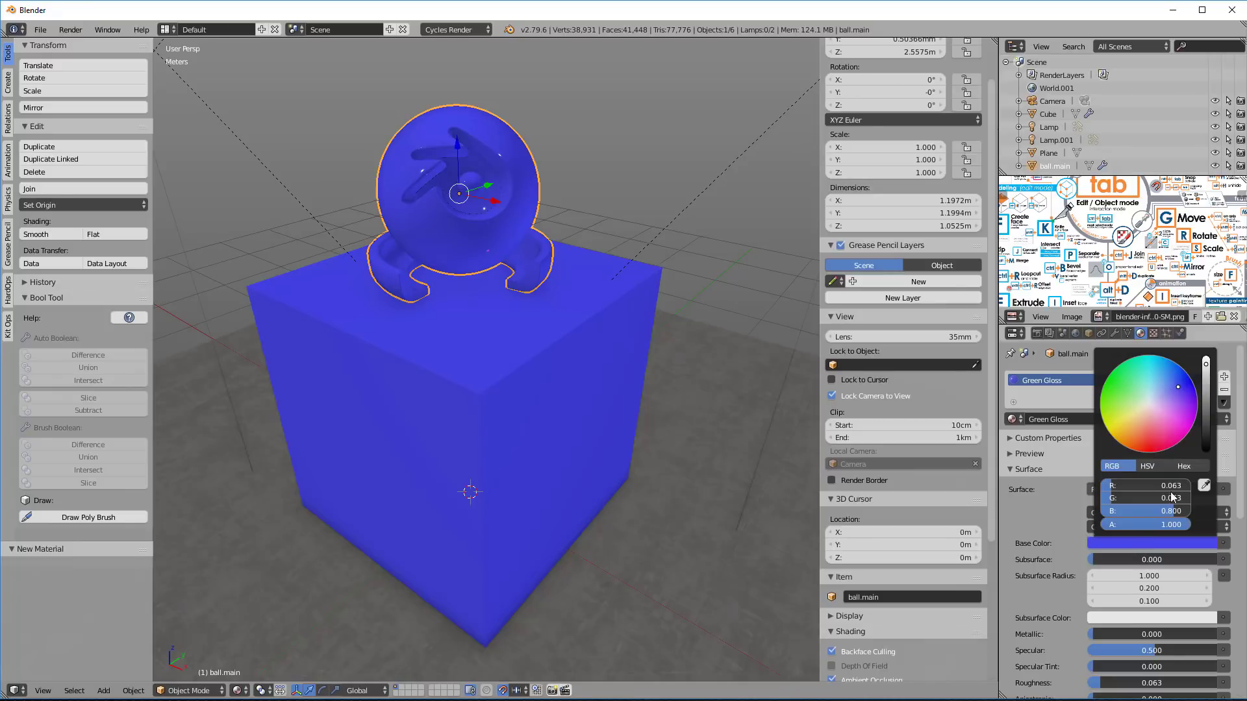
click(1130, 385)
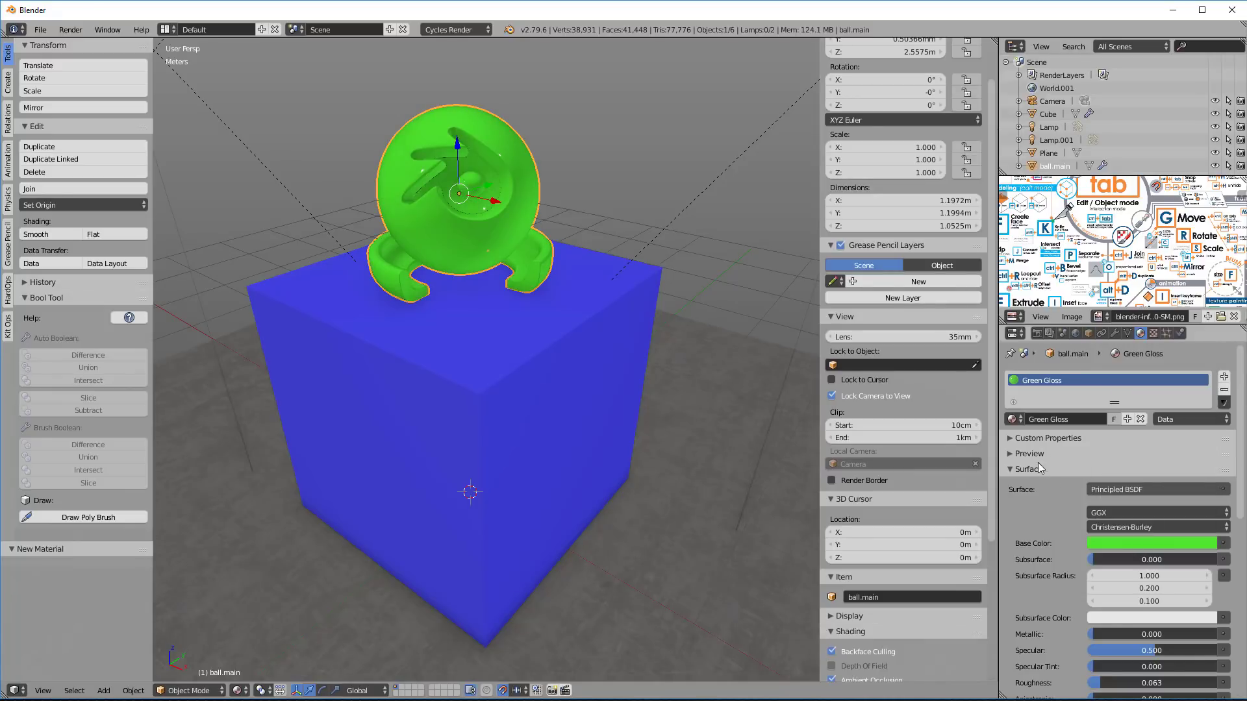
Step: Rename the ball's green material to Green Matte and set its roughness to 0.745
double_click(1064, 419)
text(Matte)
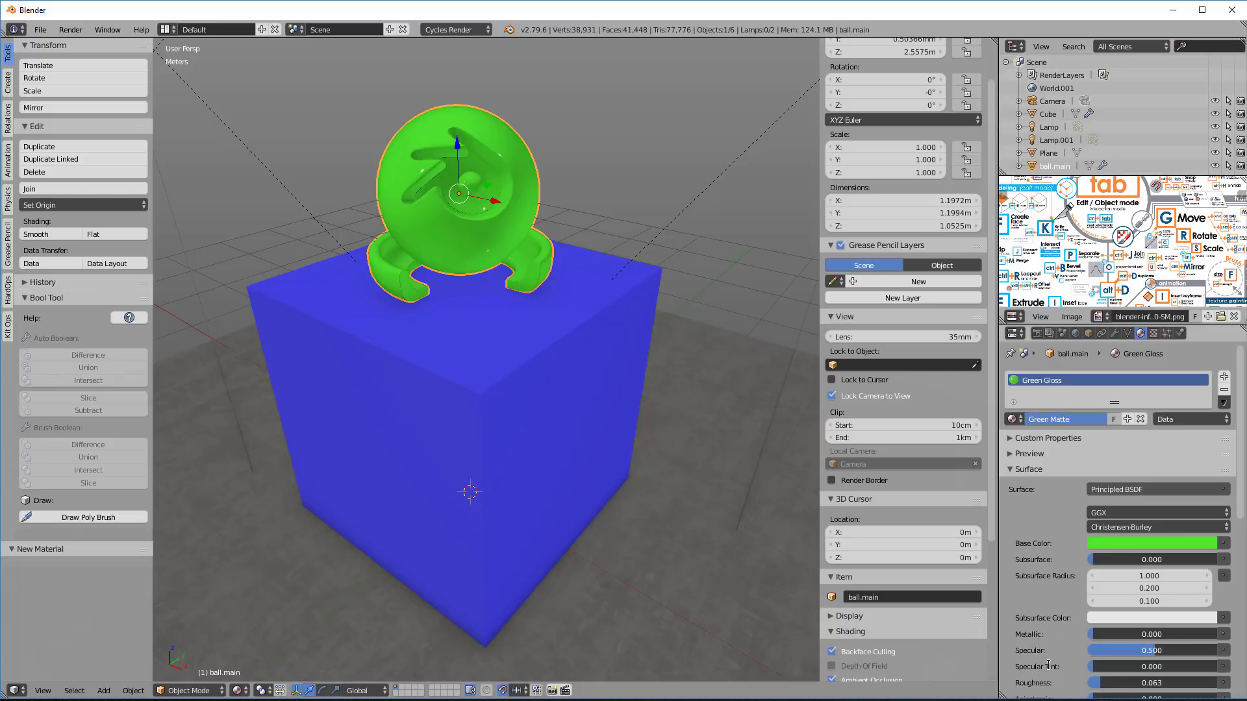
drag(1103, 682, 1216, 683)
Step: Select the floor plane, view the scene in rendered shading, and reselect the ball to inspect its Green Matte material
right_click(666, 480)
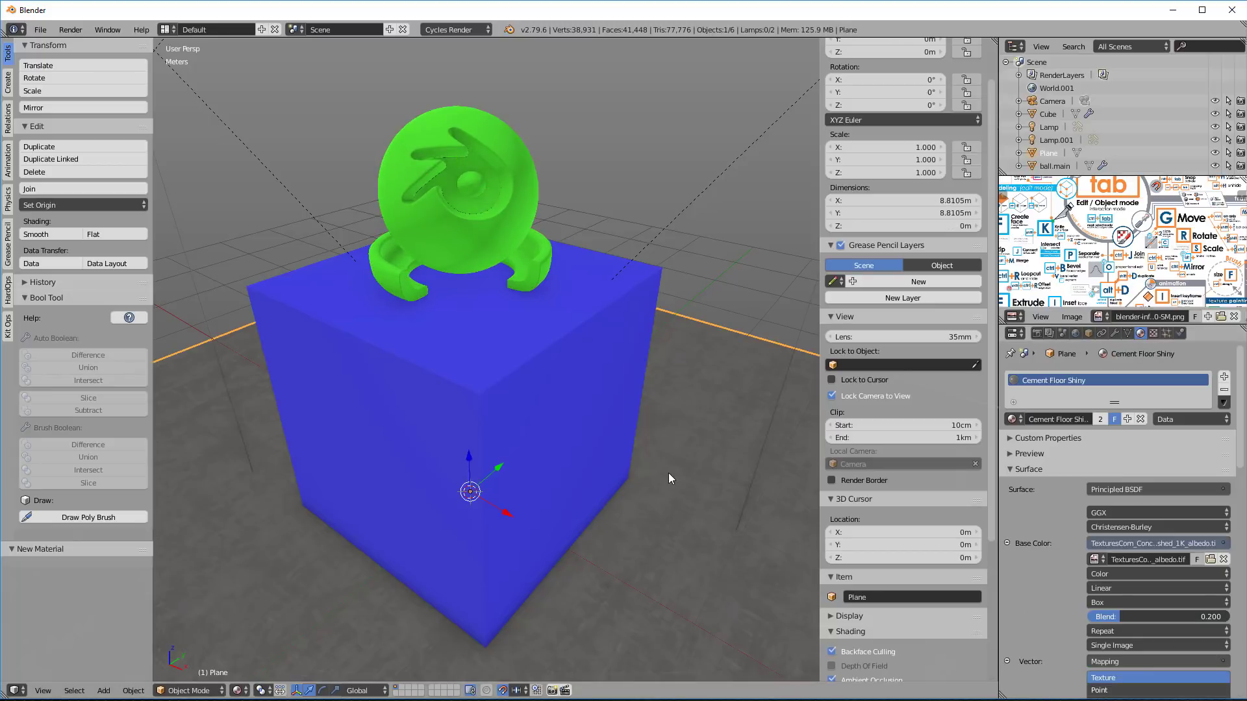
key(shift+z)
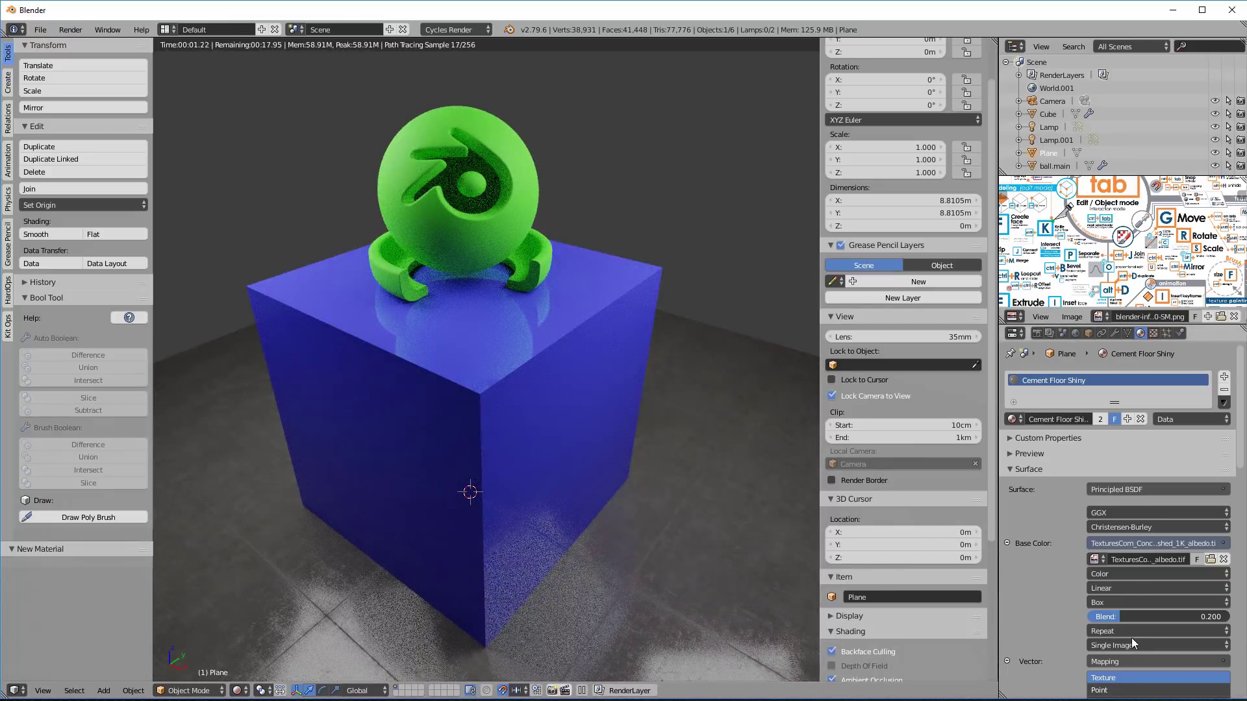
right_click(494, 222)
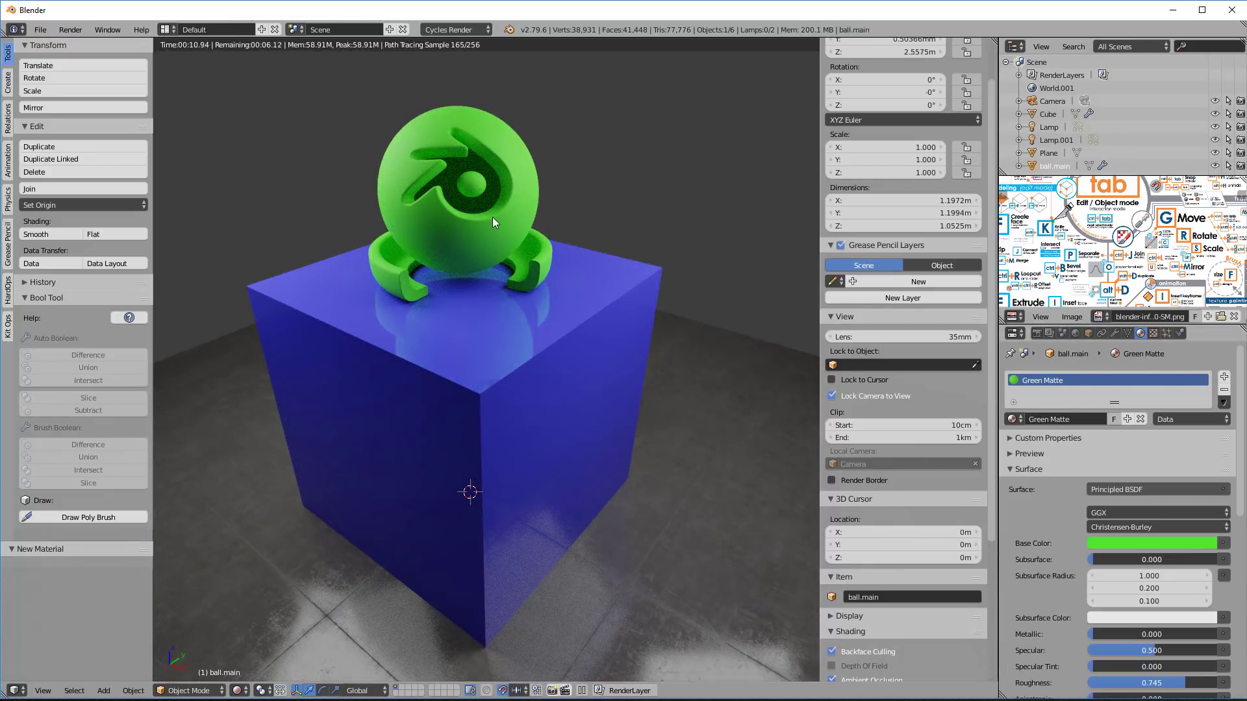
Step: Set the Green Matte roughness to 0.578 and review the rest of its surface settings
mouse_move(1152, 683)
mouse_down()
mouse_move(1192, 682)
mouse_move(1152, 683)
mouse_move(1163, 682)
mouse_up()
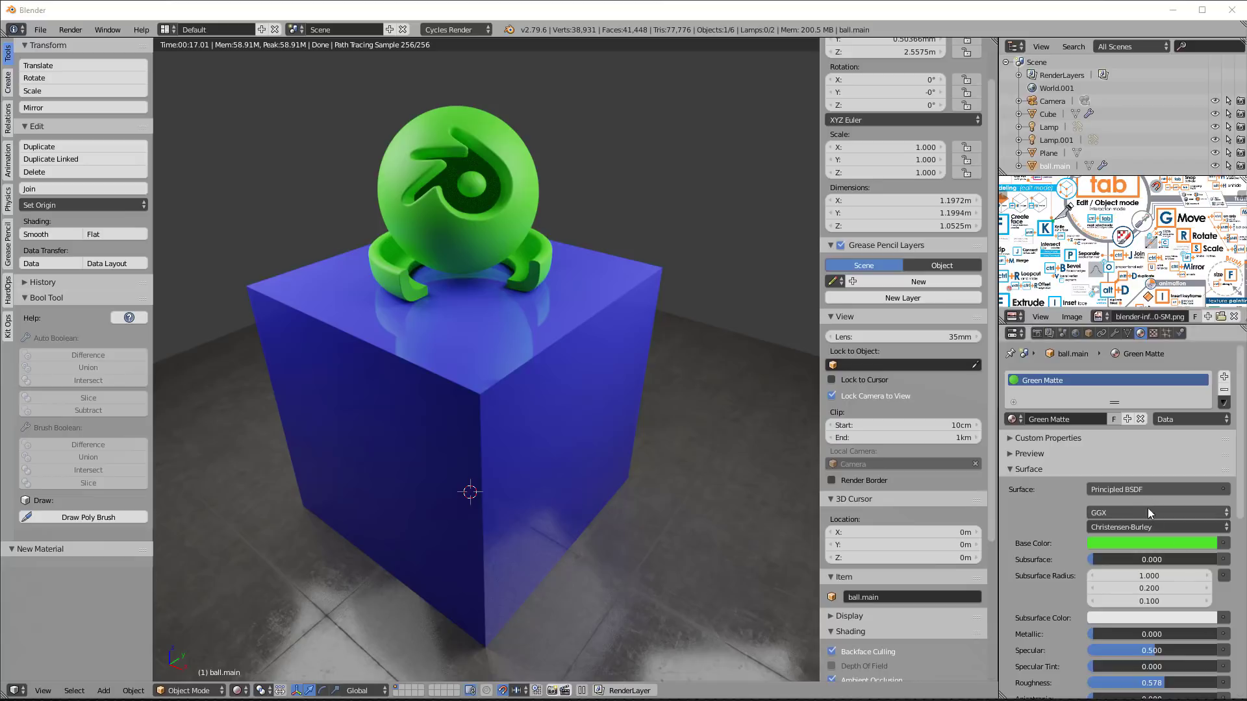
scroll(1154, 602, down, 6)
scroll(1153, 603, up, 6)
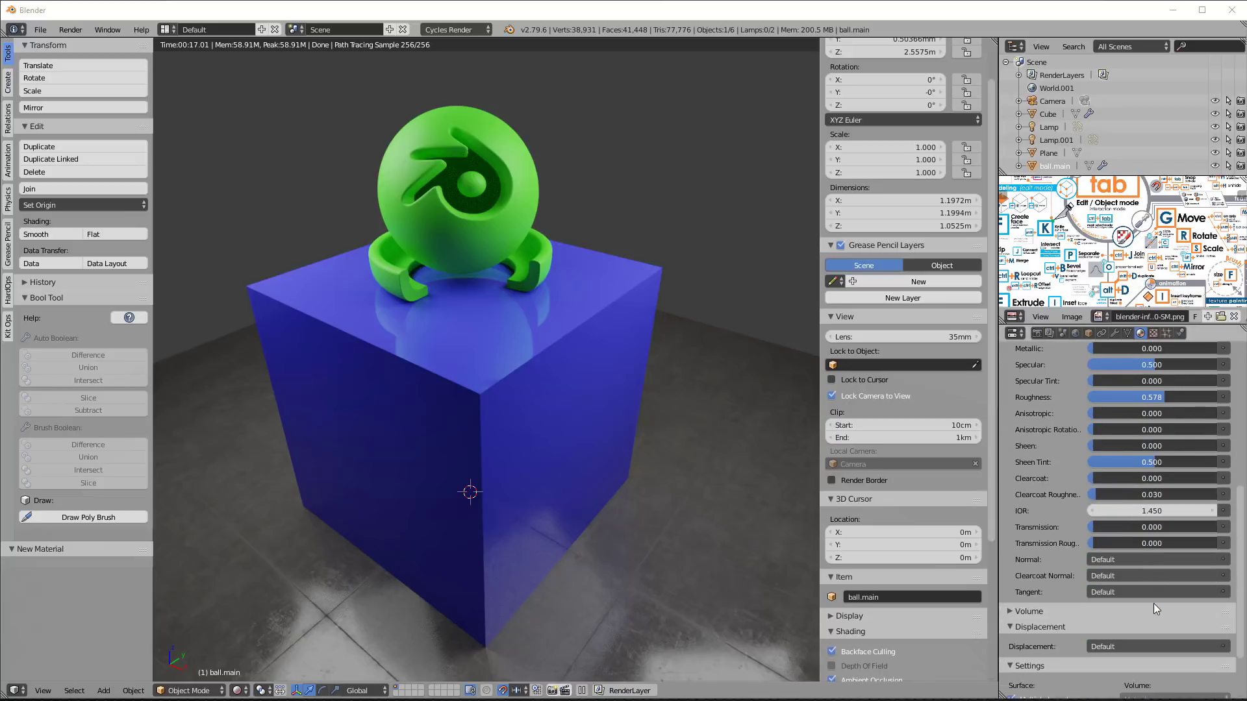
scroll(1140, 602, down, 3)
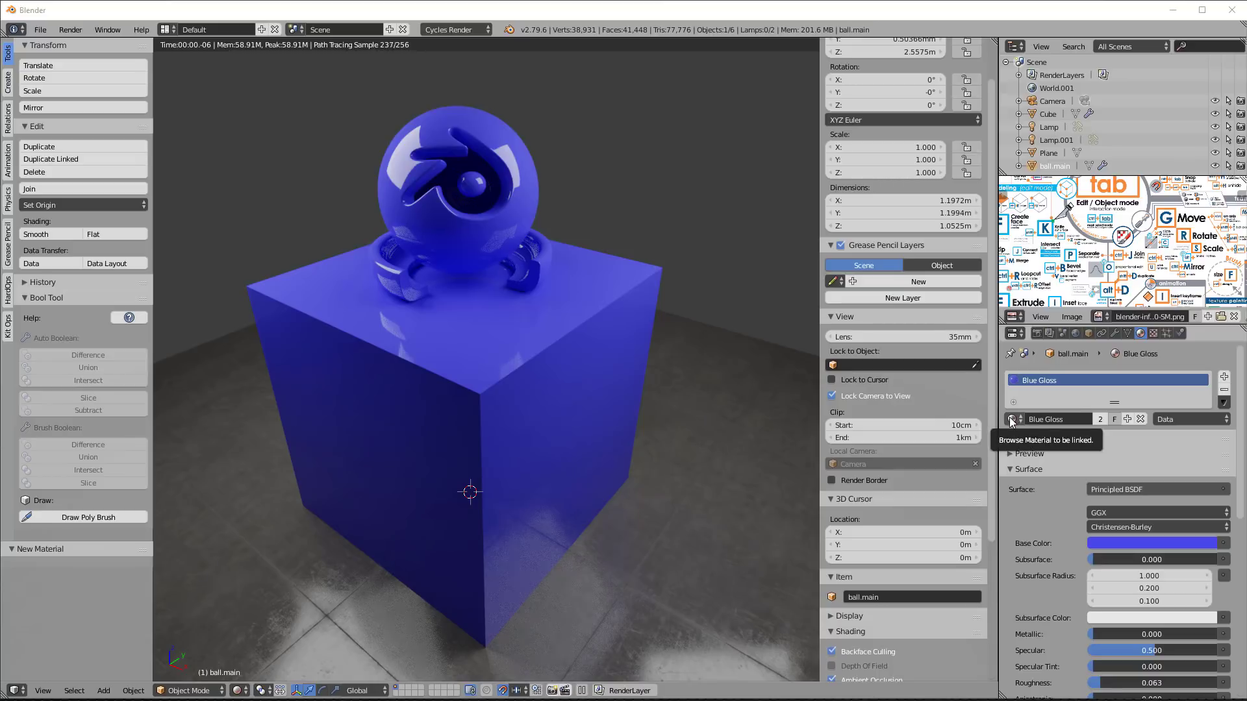
Step: Save the scene as mattdemo.blend in the matdemo folder
click(40, 30)
click(51, 126)
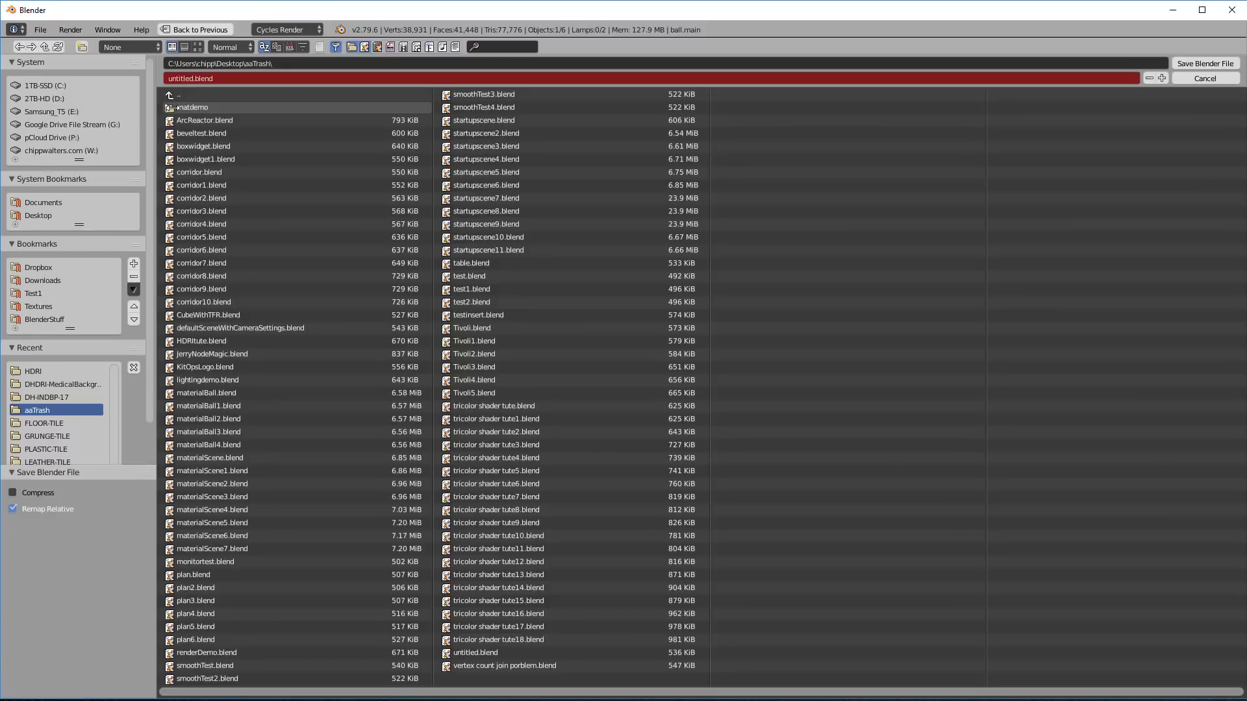
double_click(185, 107)
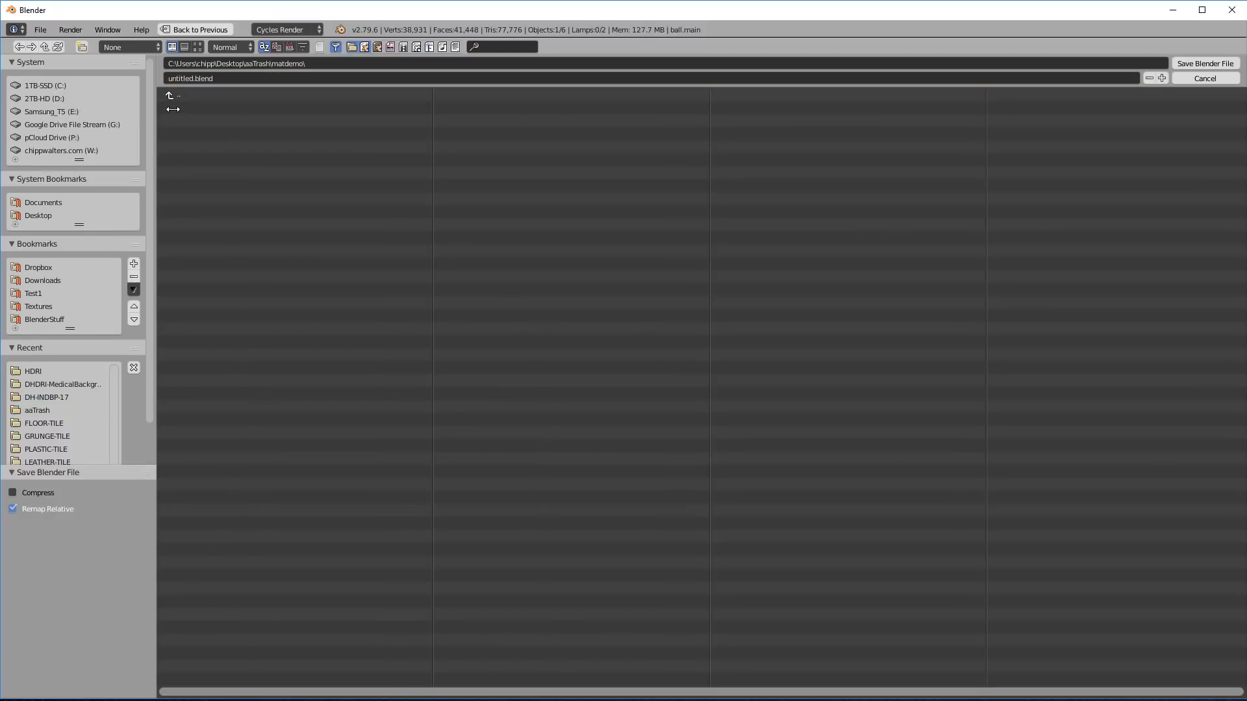
click(1206, 64)
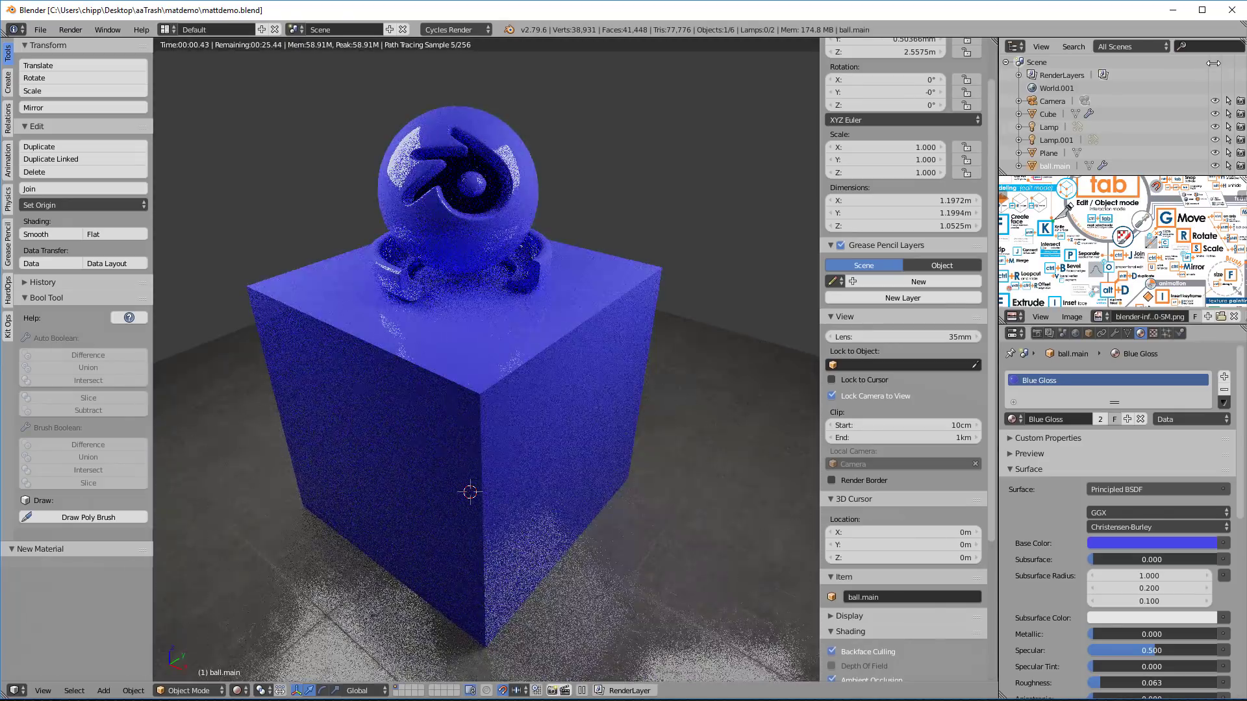
Step: Revert to the saved mattdemo.blend and check which materials are available for the ball
click(40, 30)
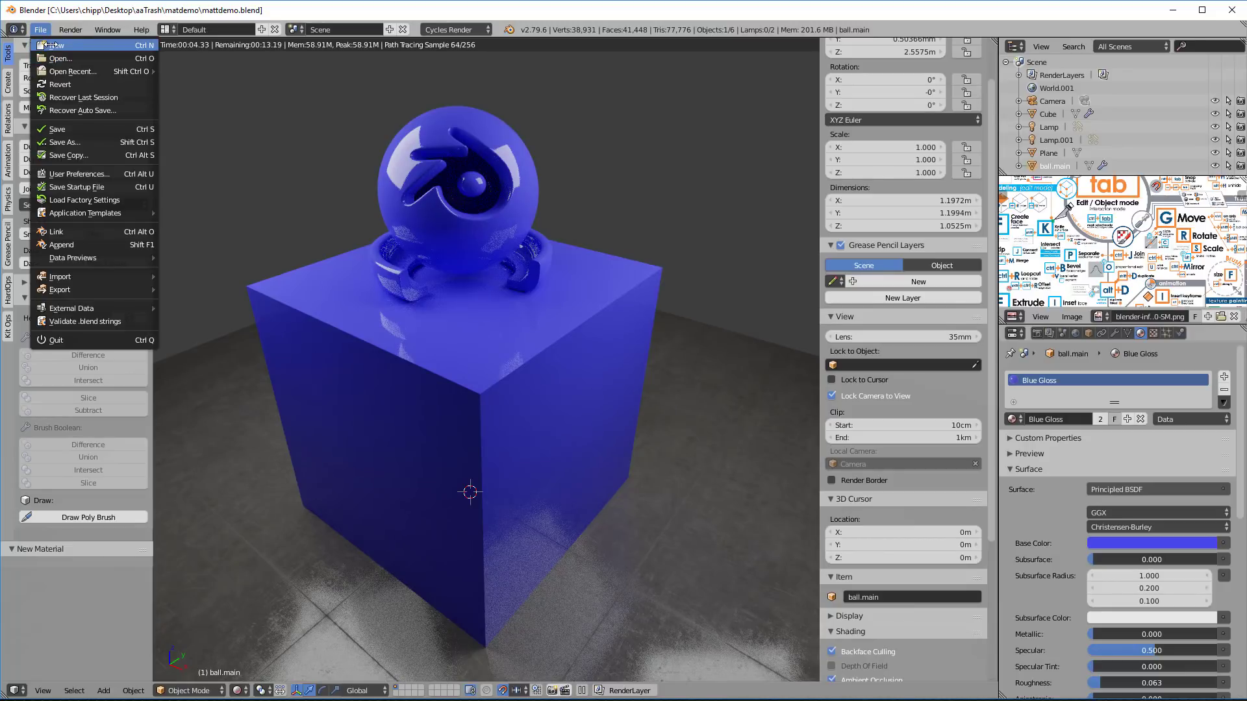
click(60, 84)
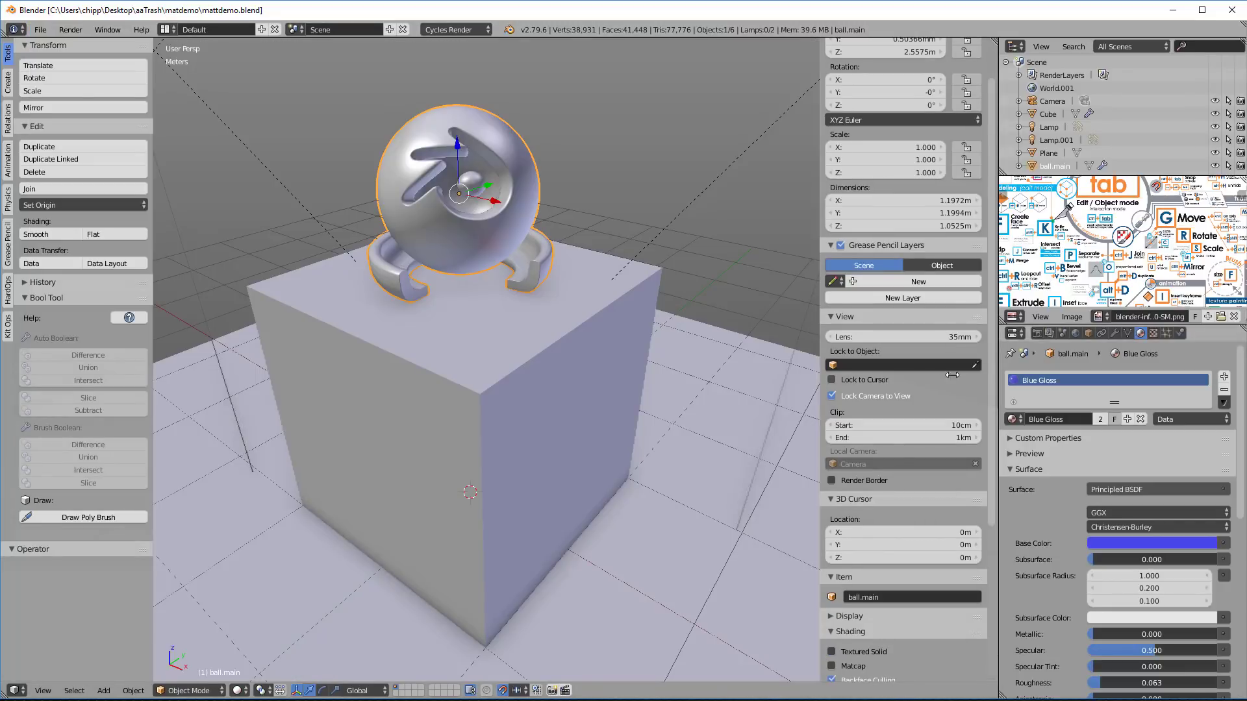
click(1013, 419)
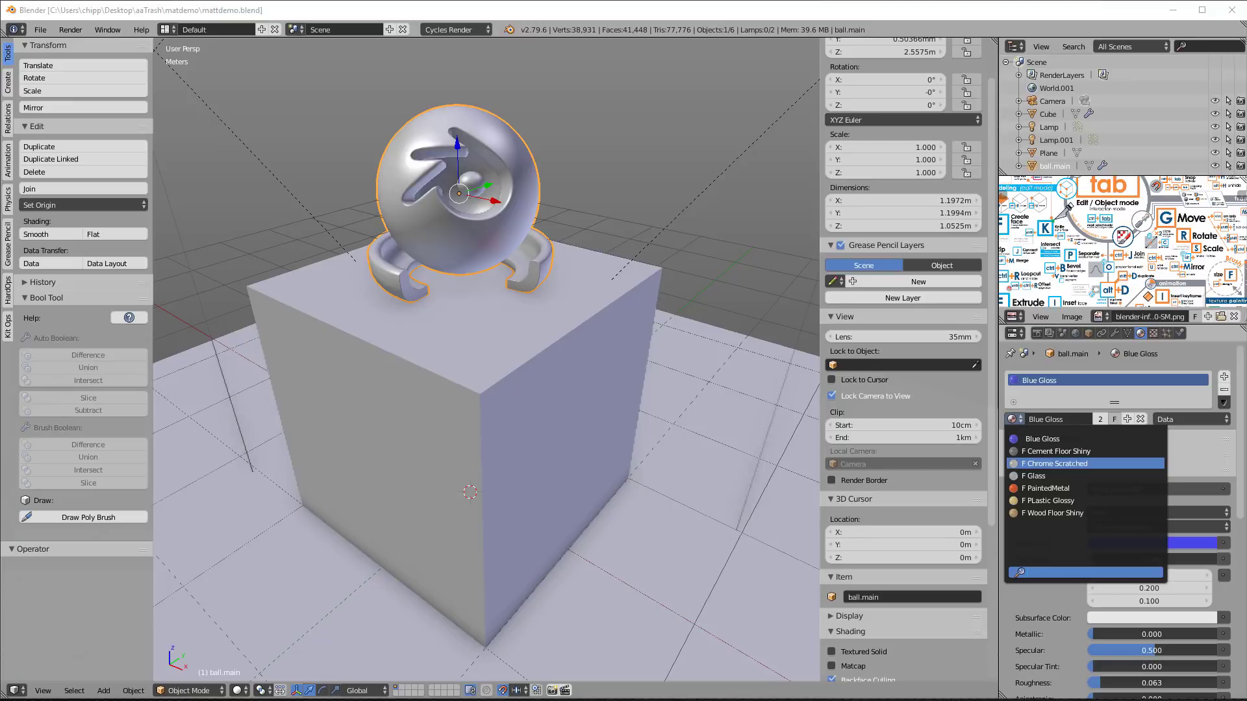
Step: View the scene in rendered shading and assign the Chrome Scratched material to the ball
key(shift+z)
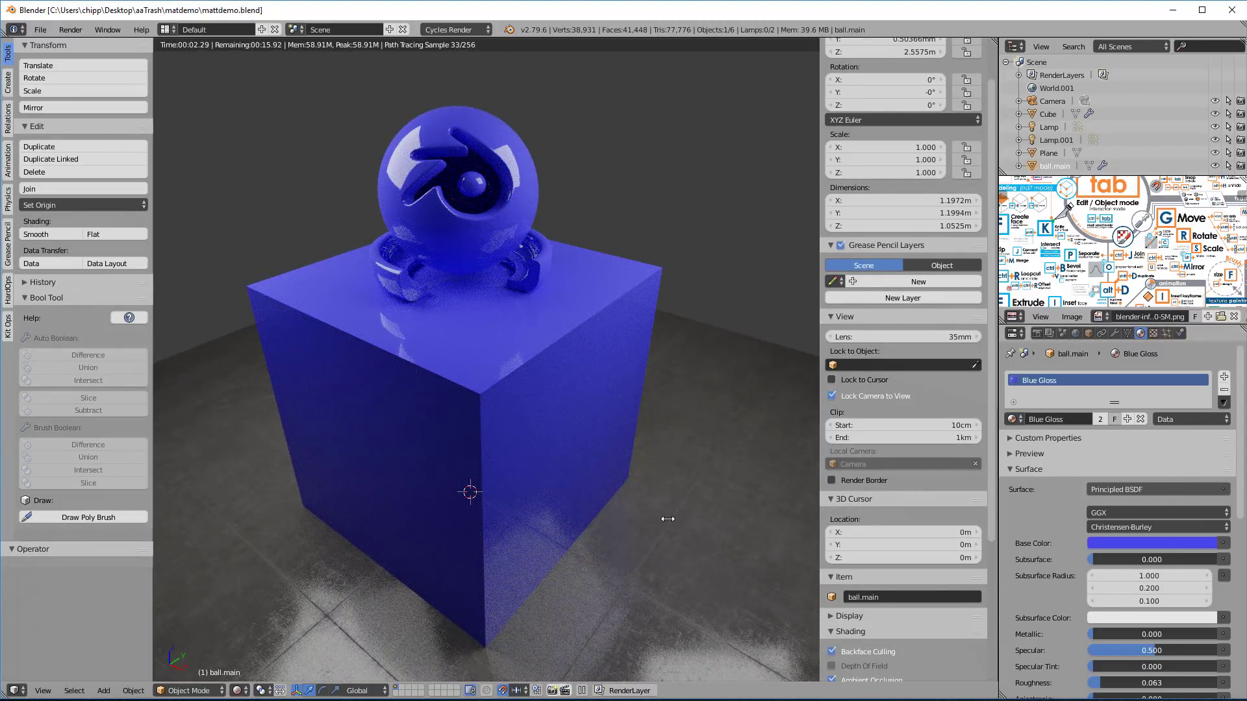
click(1011, 419)
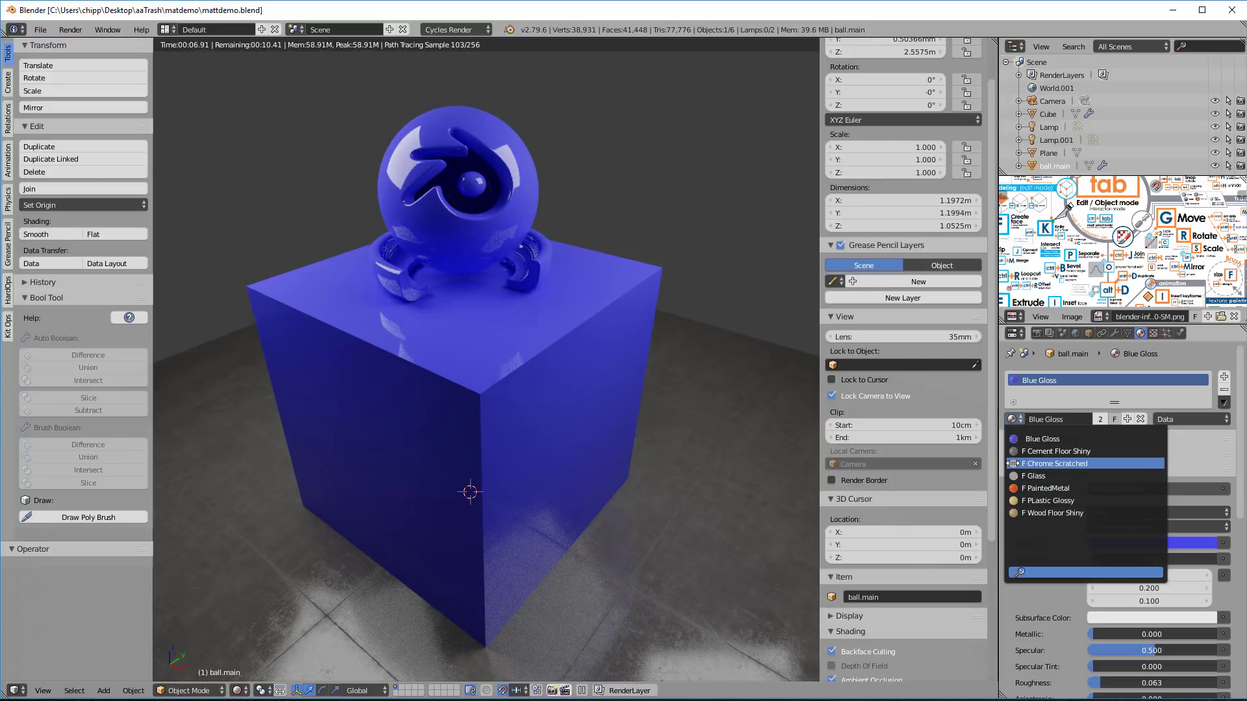
click(1052, 463)
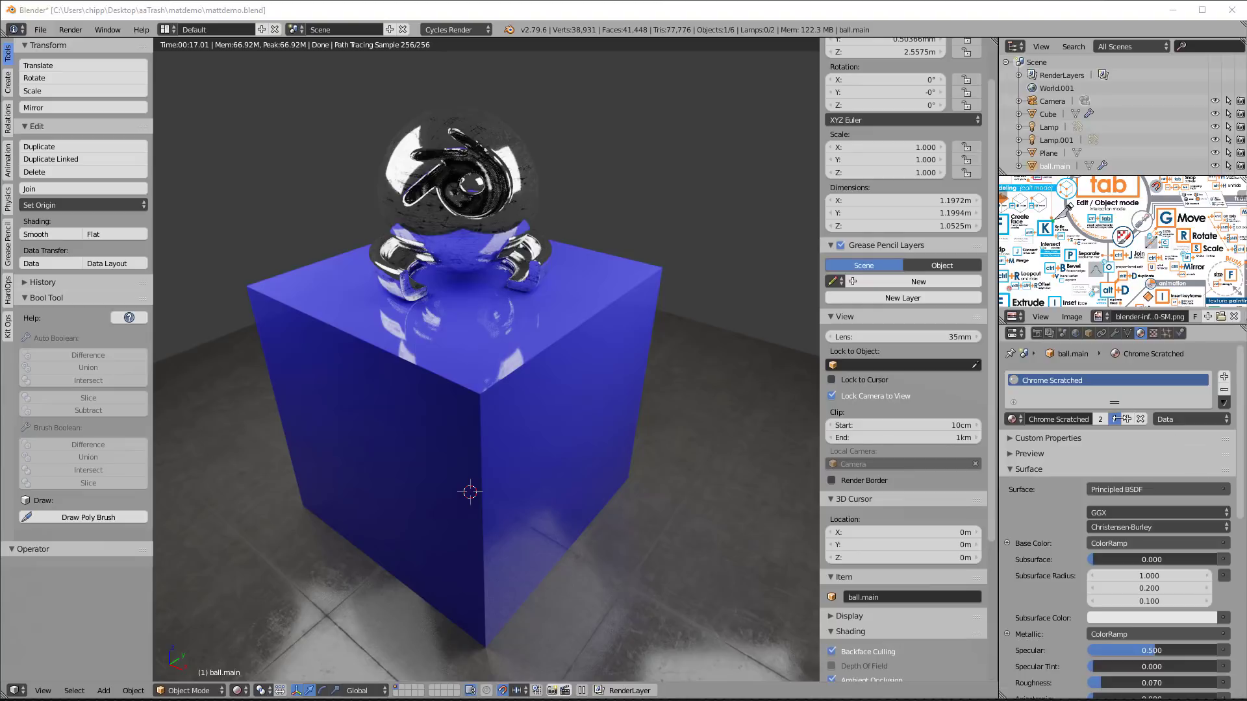
Step: Give the cube's Blue Gloss material a fake user and assign the Glass material to the cube in its place
right_click(562, 318)
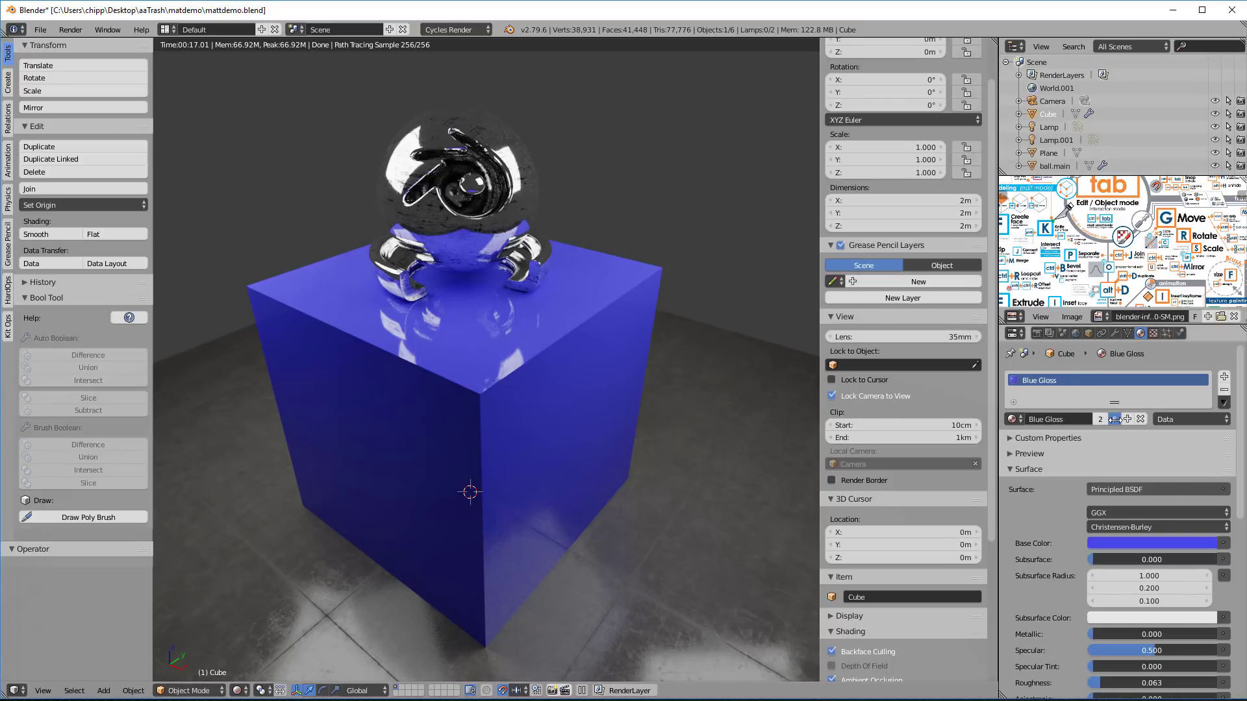
right_click(569, 381)
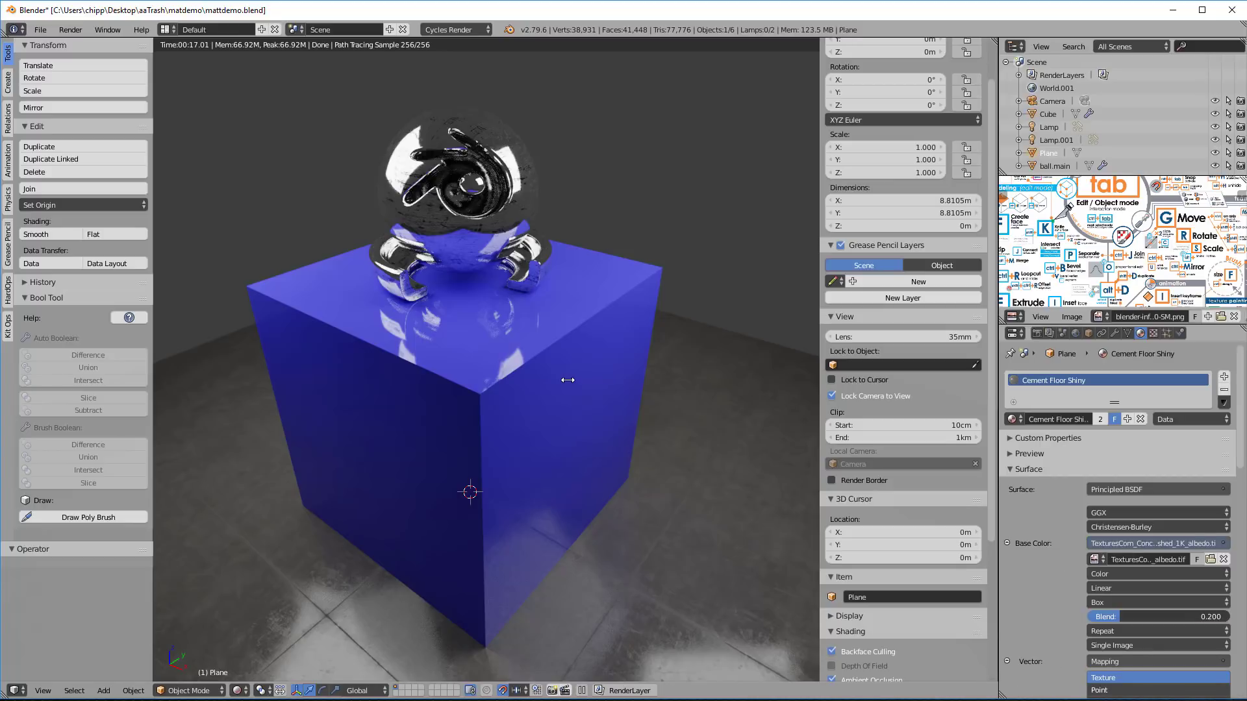
right_click(569, 381)
click(1011, 419)
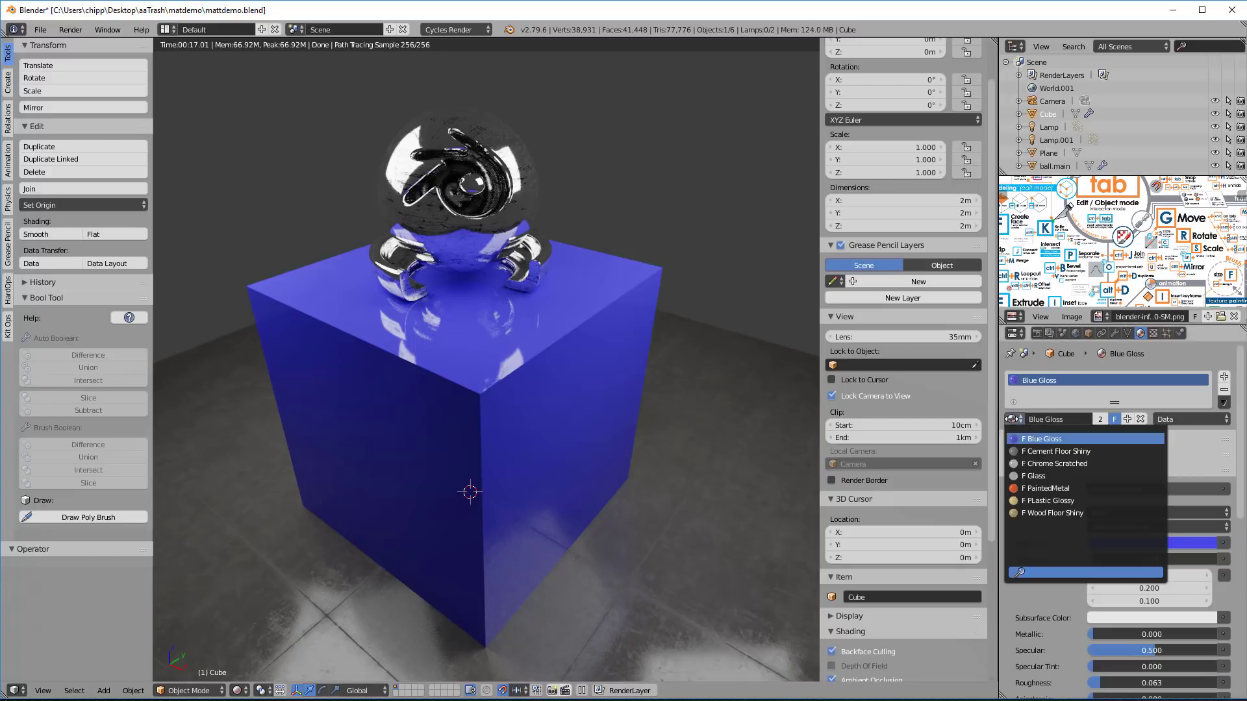
click(1014, 476)
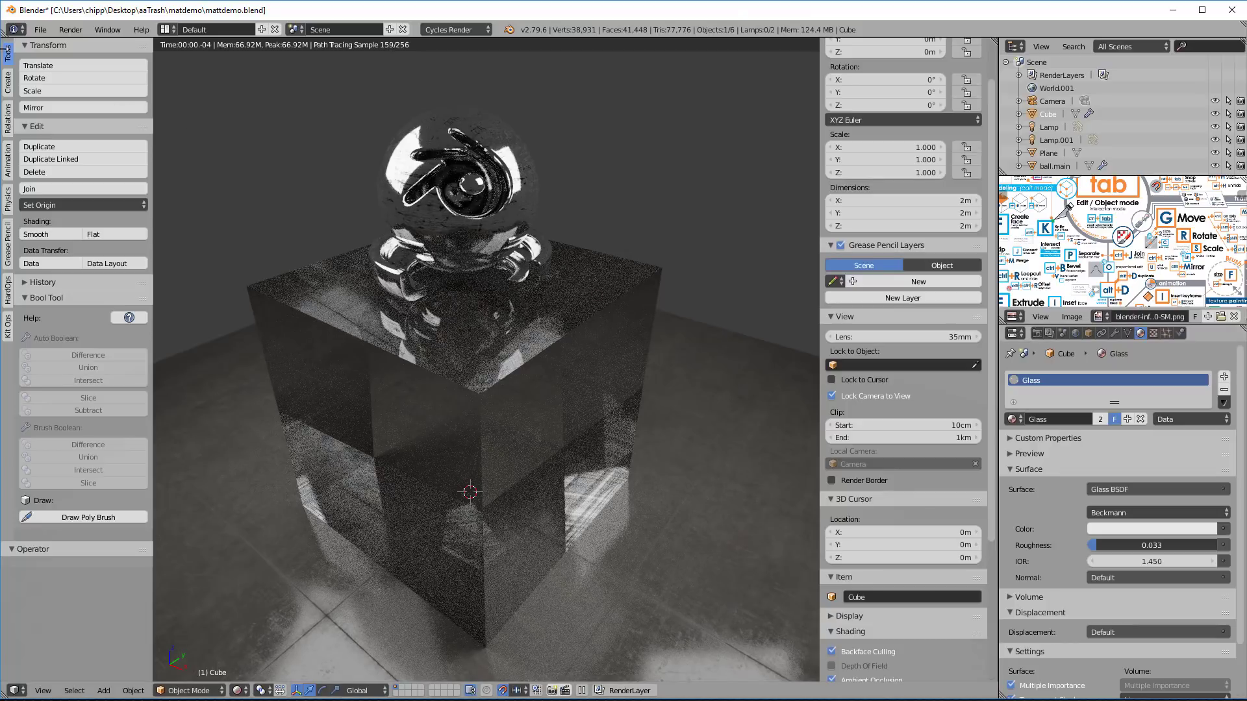
Step: Save the scene and reopen mattdemo.blend
click(41, 29)
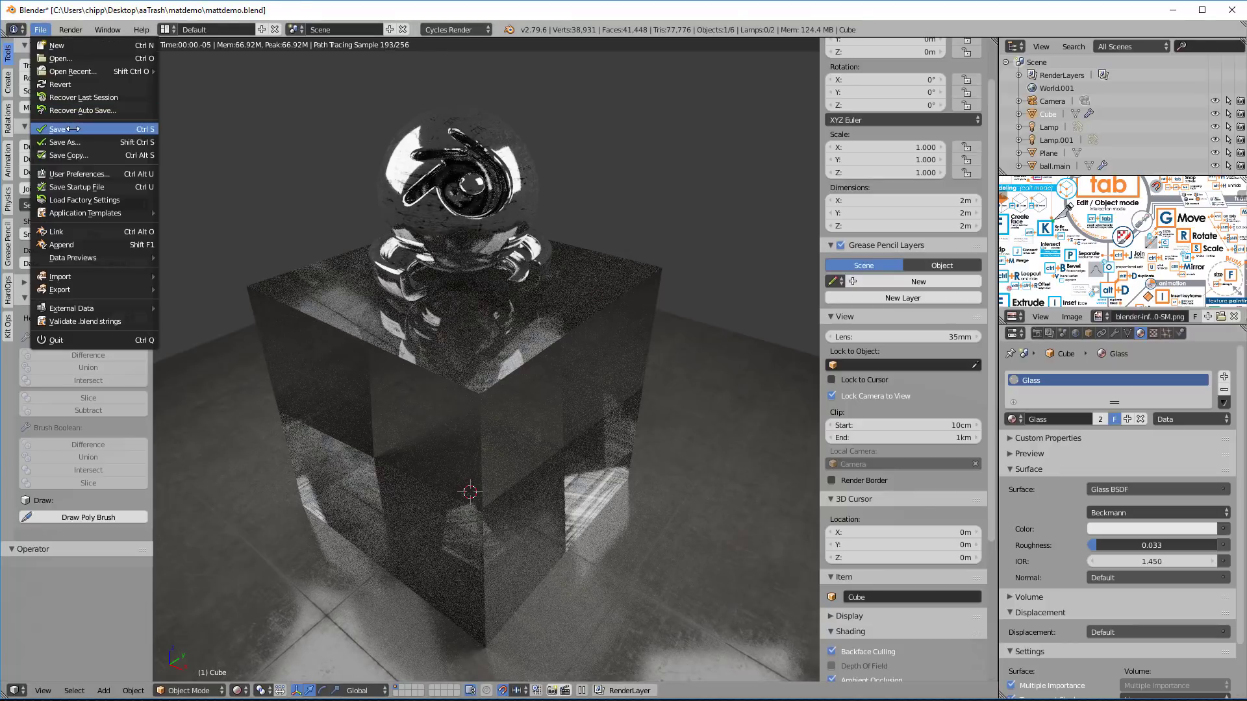
click(57, 57)
double_click(208, 108)
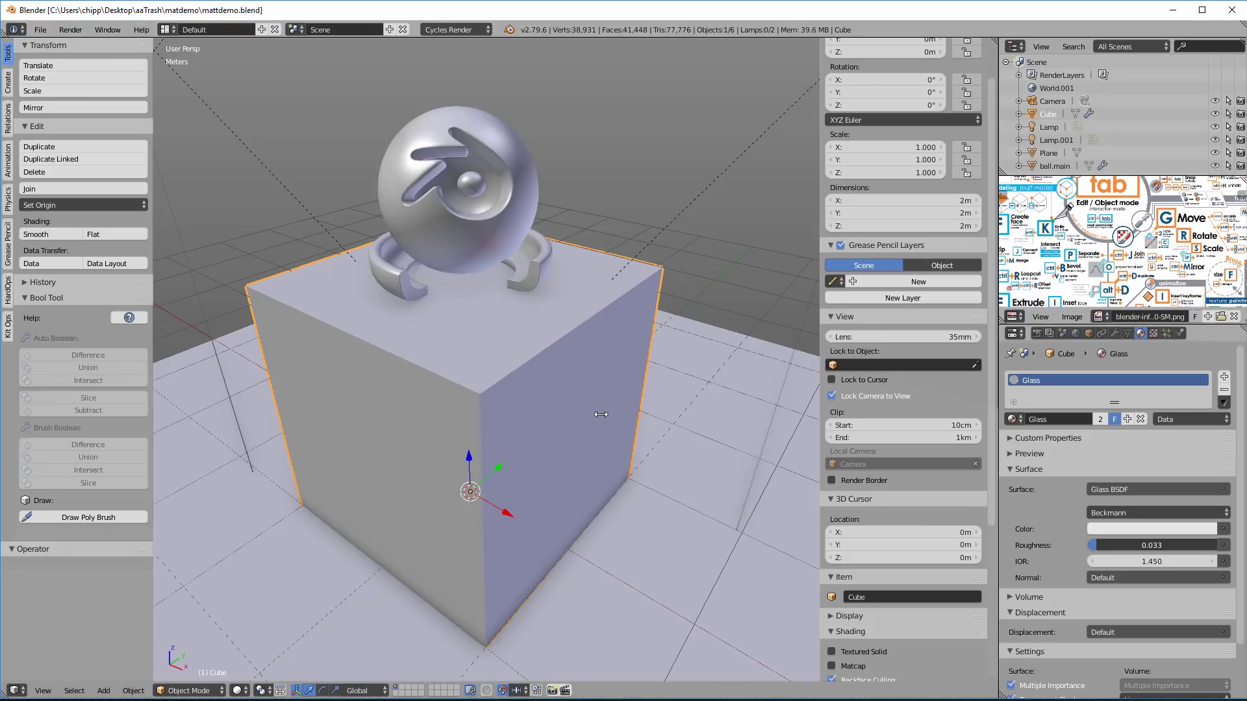
Step: Reassign the Blue Gloss material to the cube and check its fake user setting
click(1012, 418)
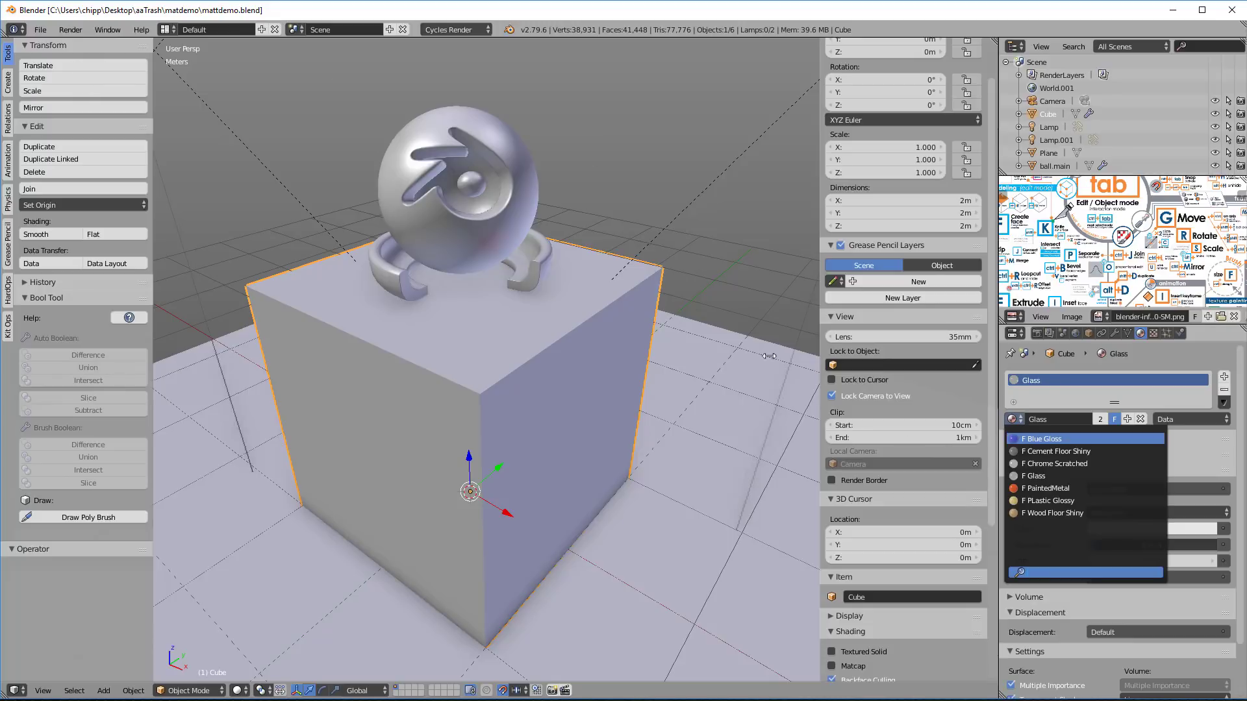
click(1016, 440)
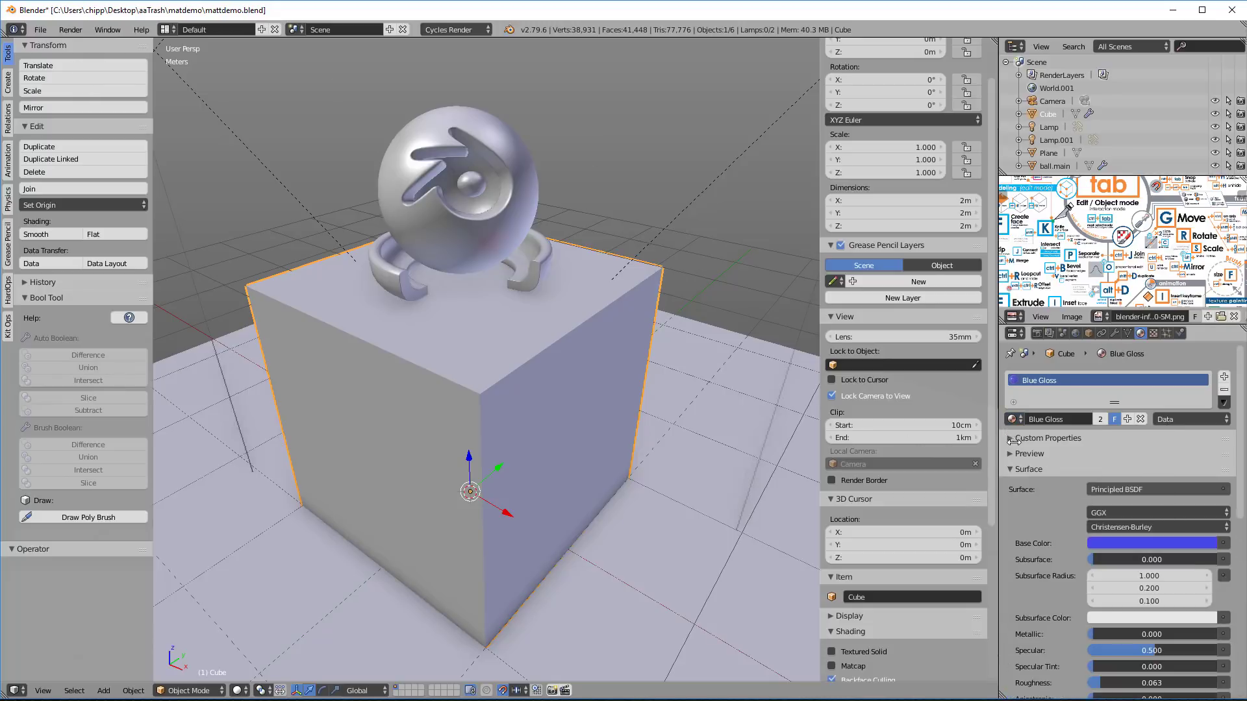
click(1115, 419)
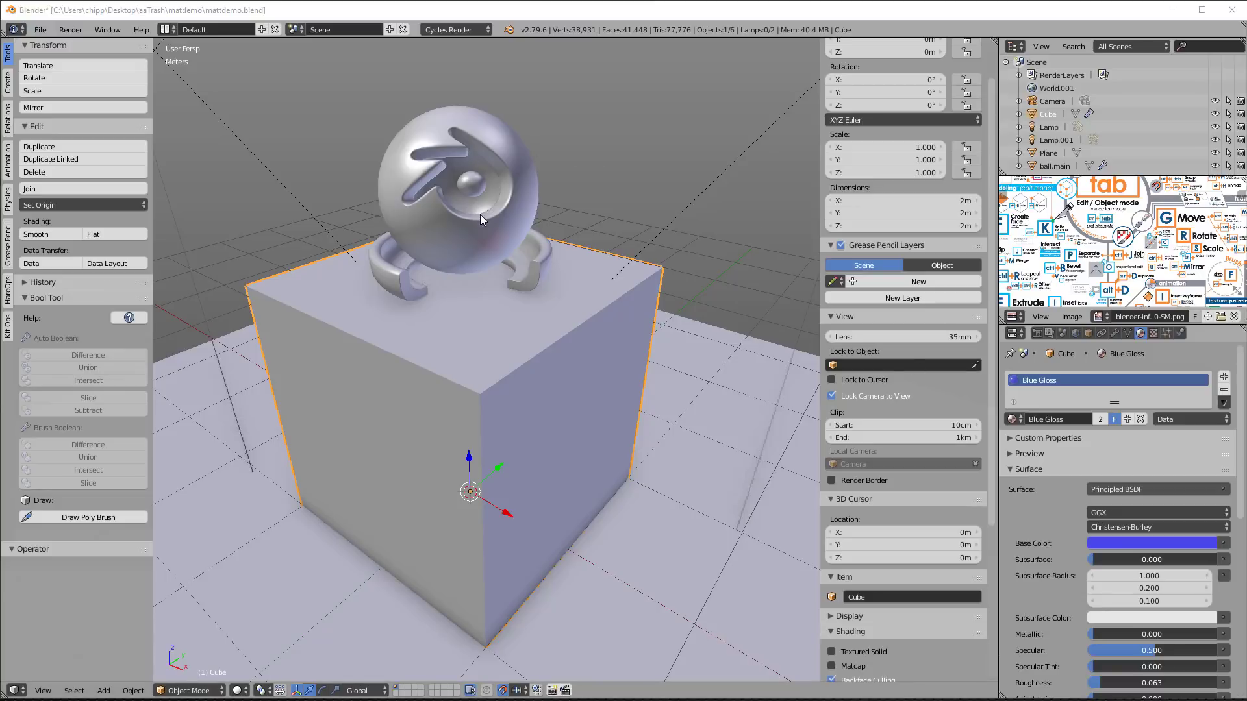
Step: Pack all external files into the .blend and save the scene
click(38, 30)
mouse_move(96, 308)
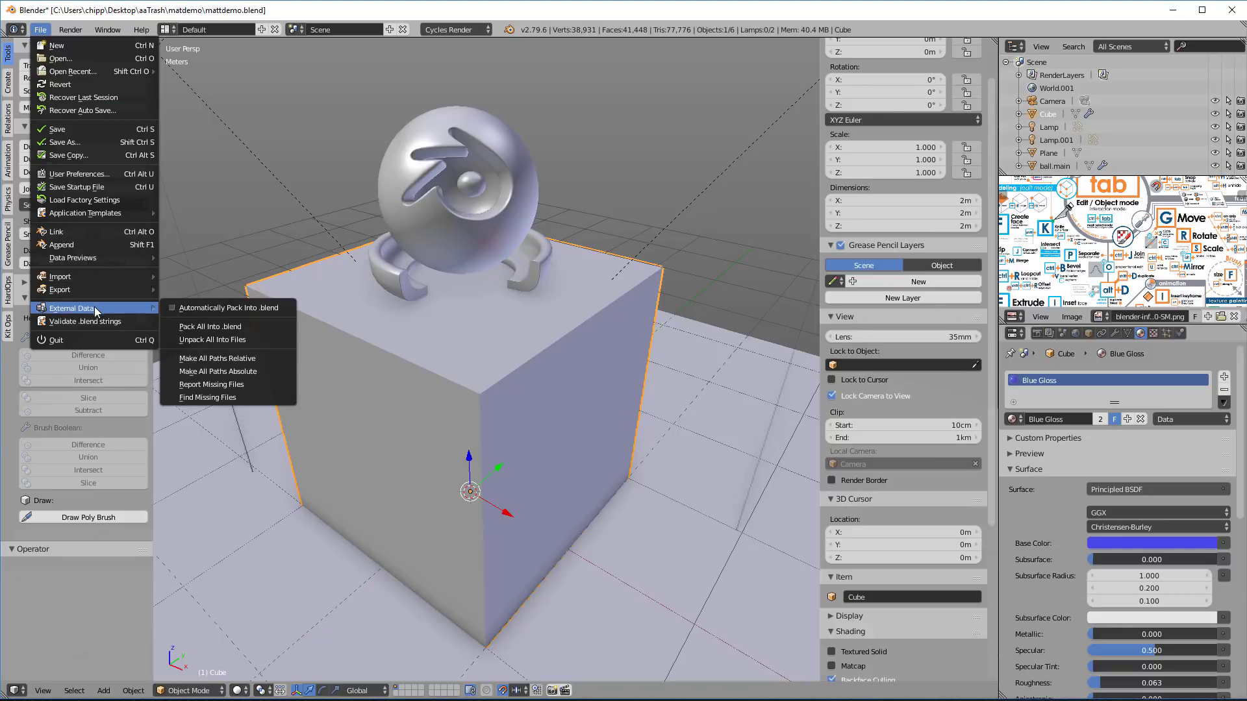
click(213, 329)
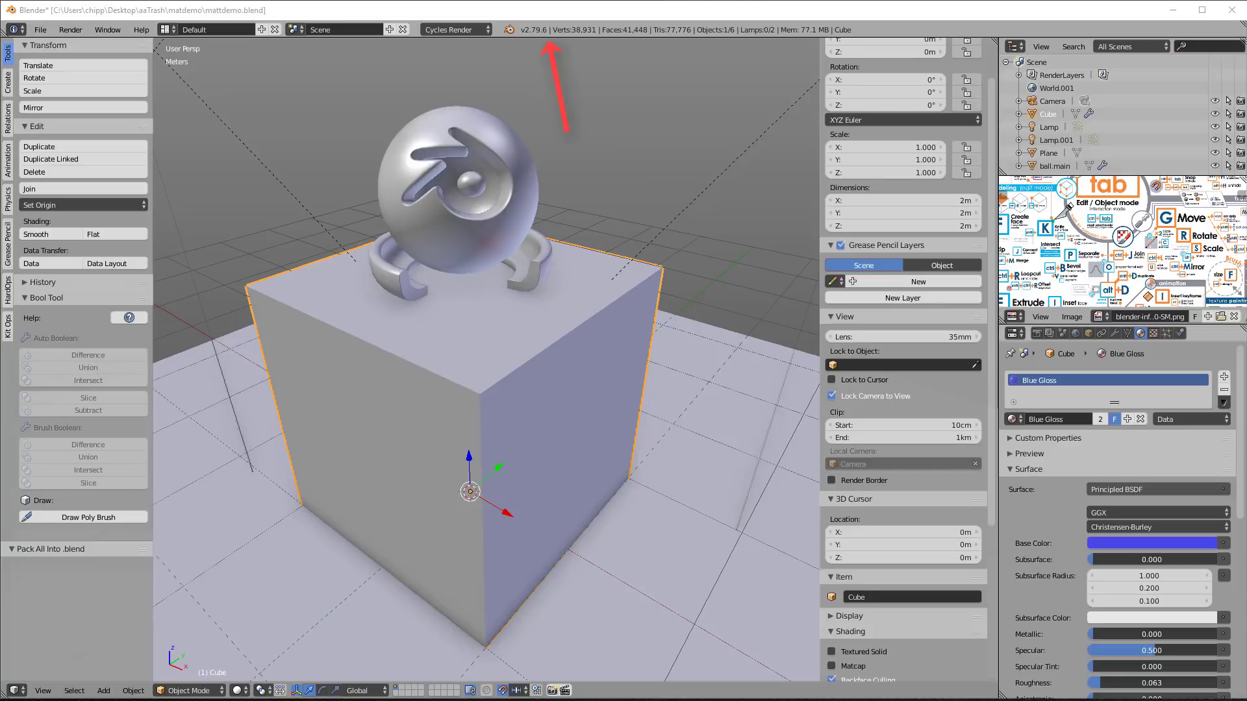
click(41, 30)
click(65, 128)
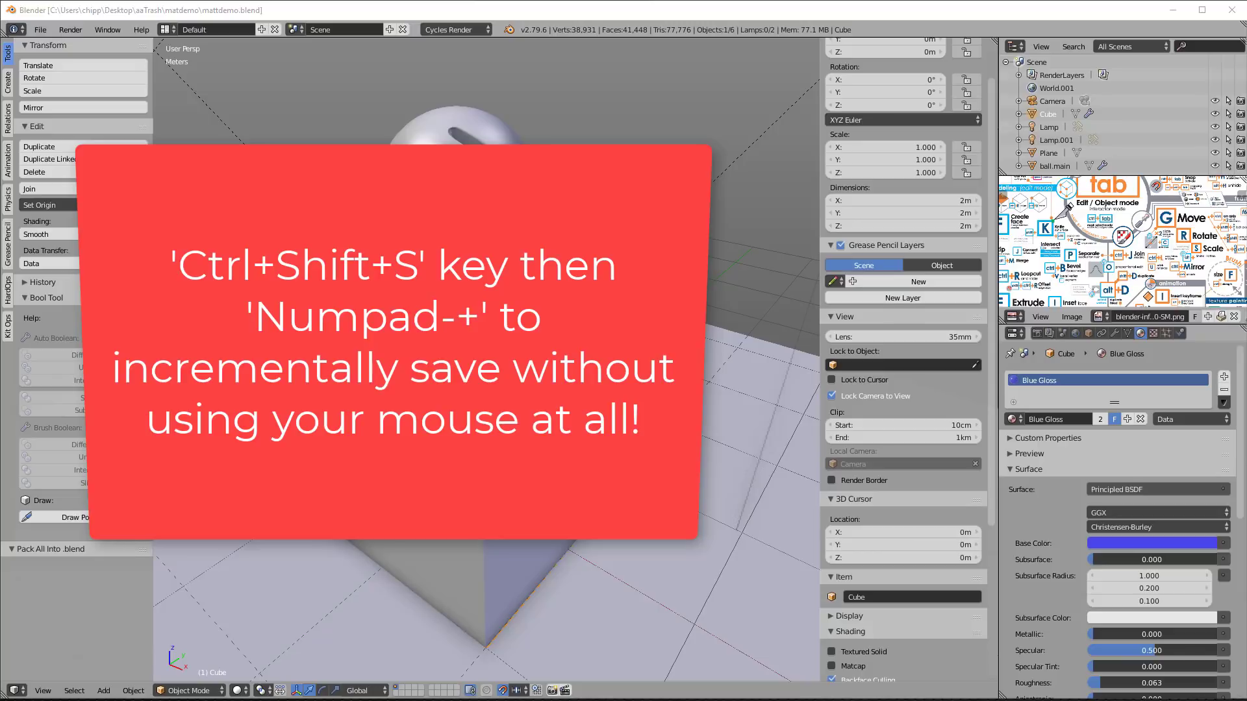
Step: Save an incremented version as mattdemo1.blend and check it in the matdemo folder in File Explorer
key(ctrl+shift+s)
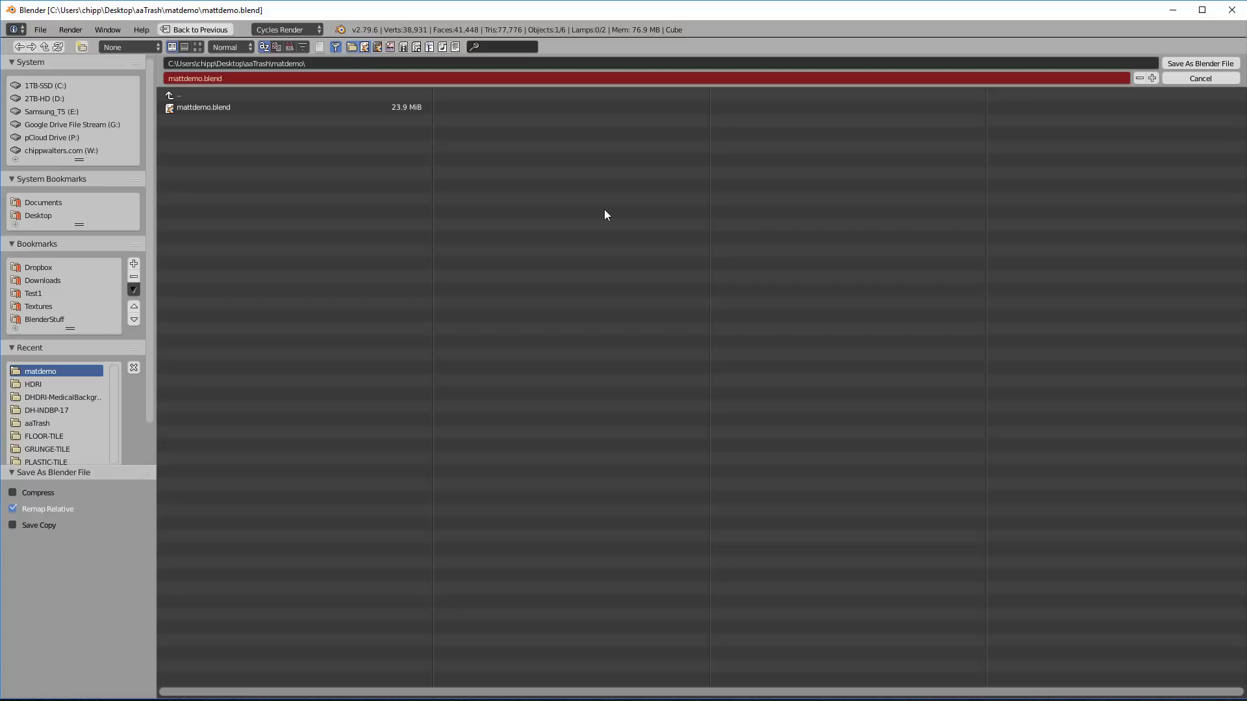
key(KP_Add)
key(Return)
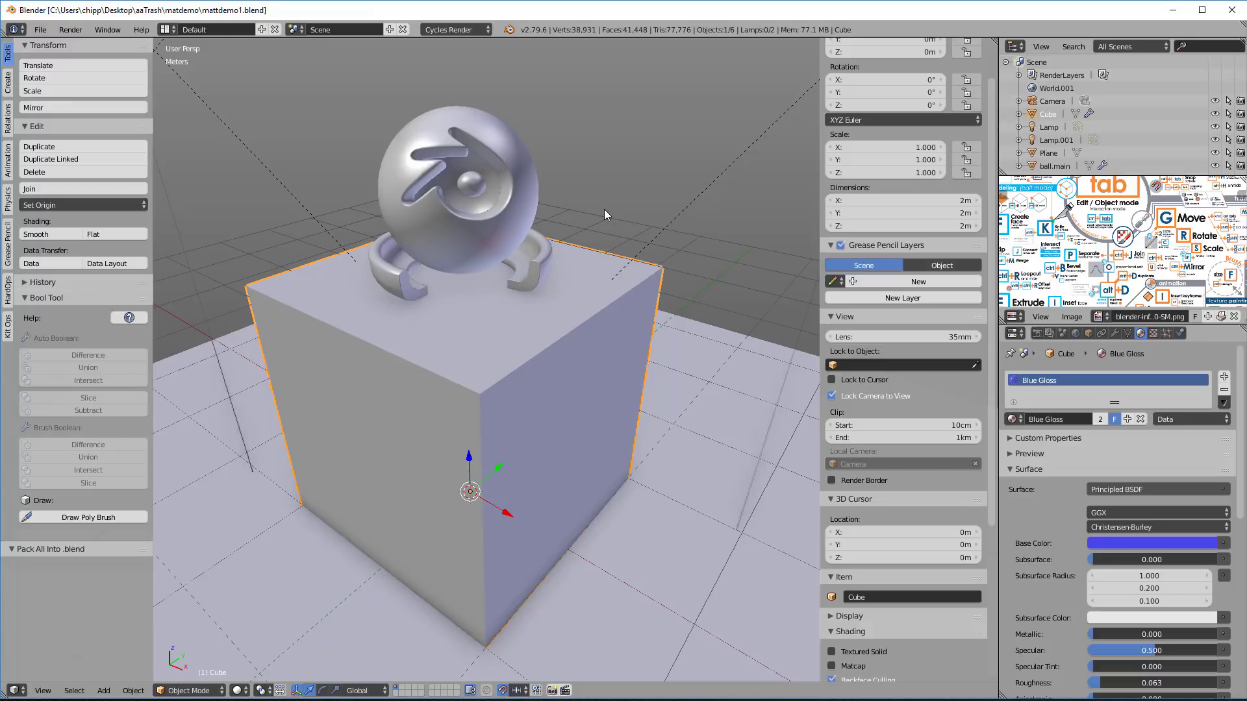
key(alt+Tab)
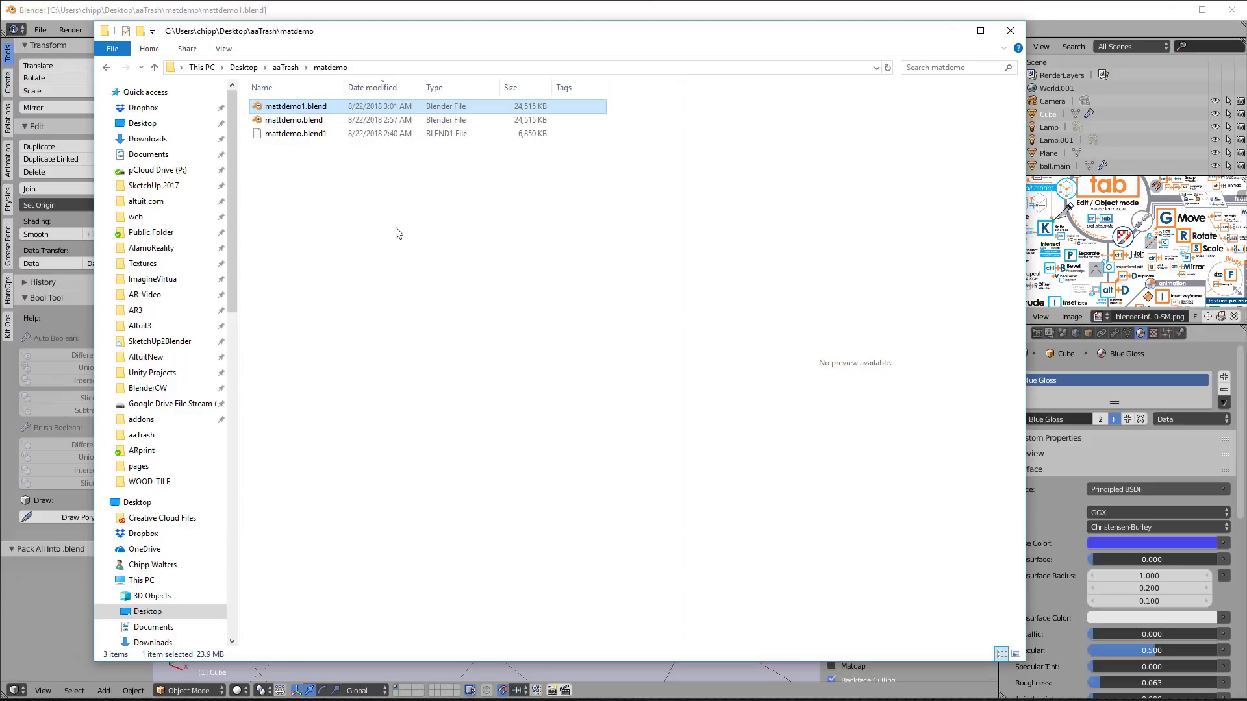
key(alt+Tab)
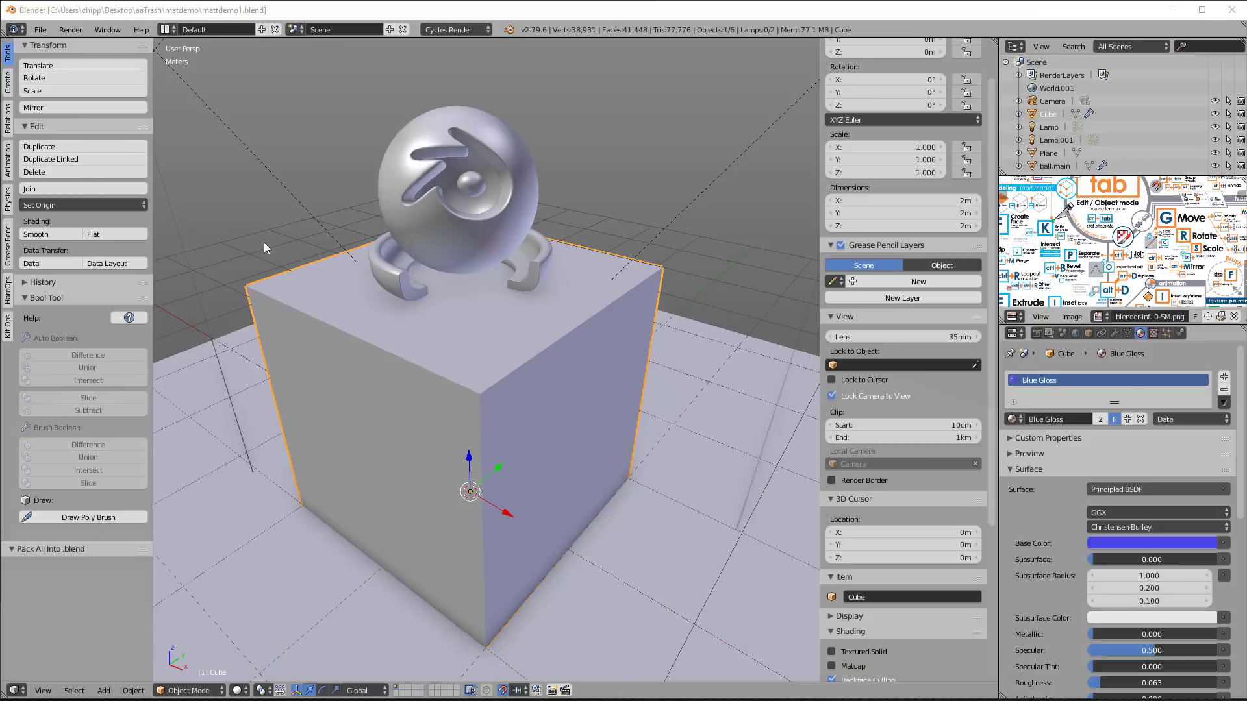
Step: Unpack all packed files, using files in the current directory and creating them when necessary
click(41, 30)
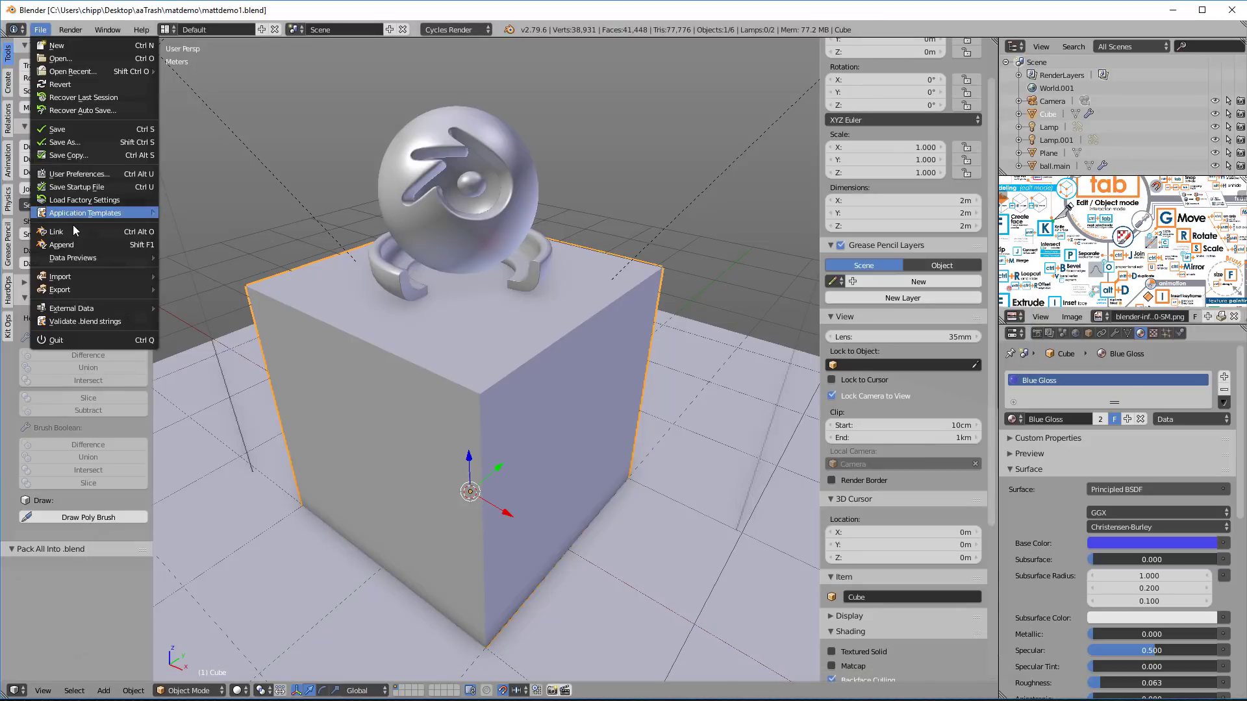
mouse_move(88, 309)
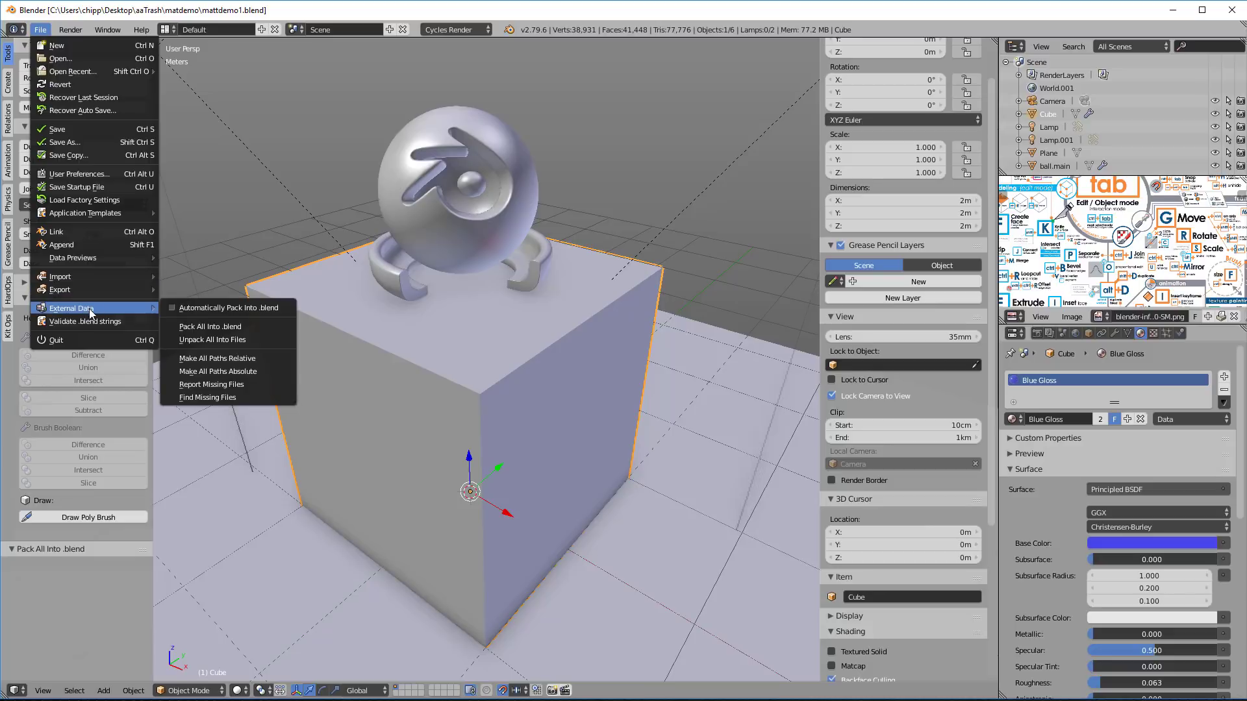
click(228, 339)
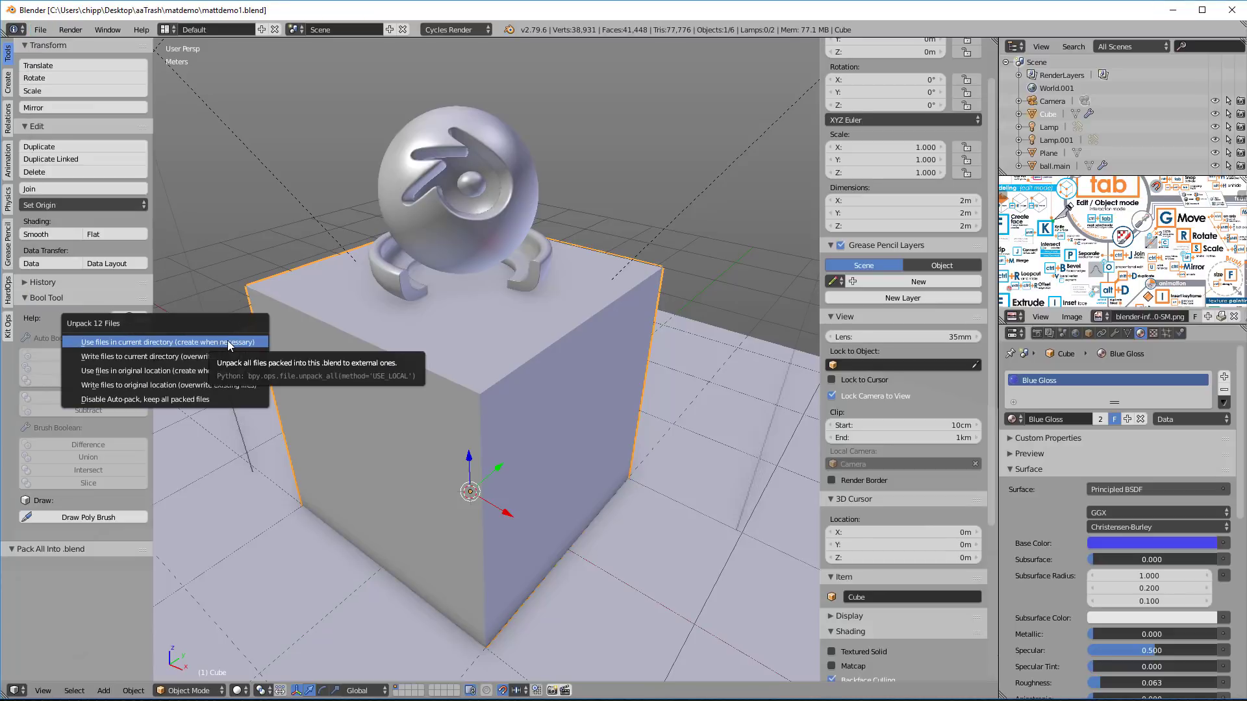
click(145, 345)
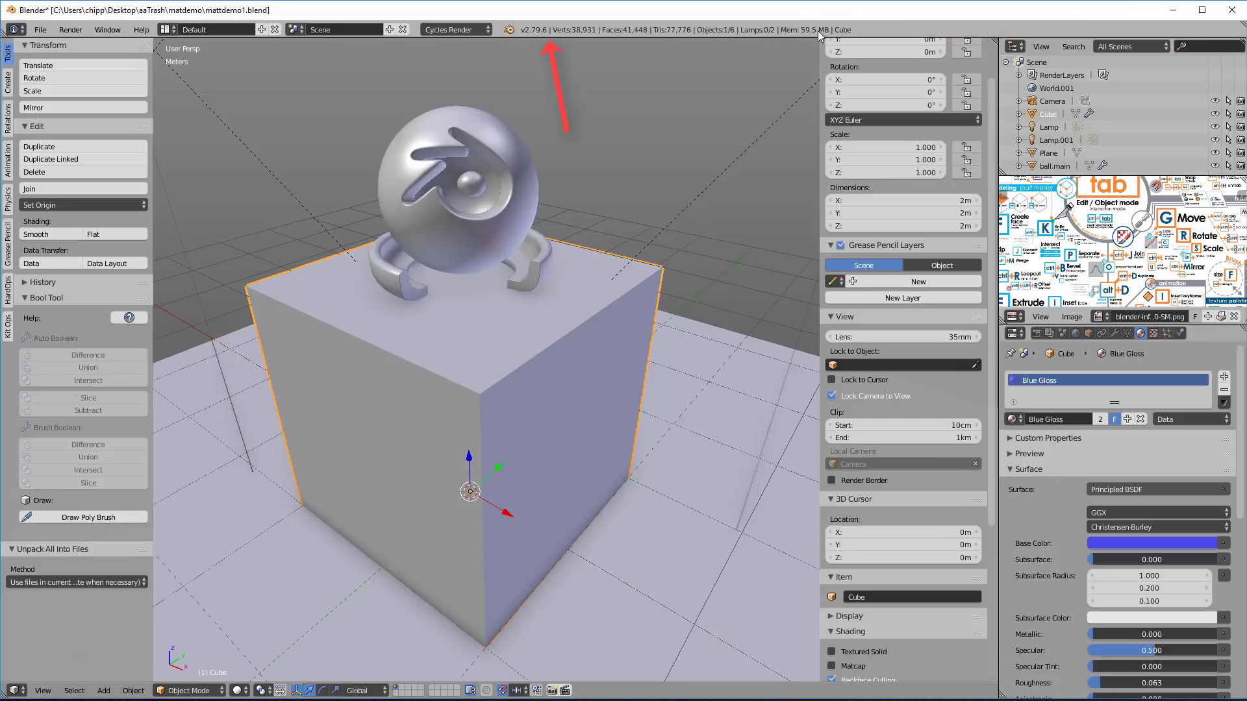
Step: Switch to File Explorer, open the new textures folder, and preview 171_norm.JPG, the last TexturesCom TIF and the scratches-normal image
key(alt+Tab)
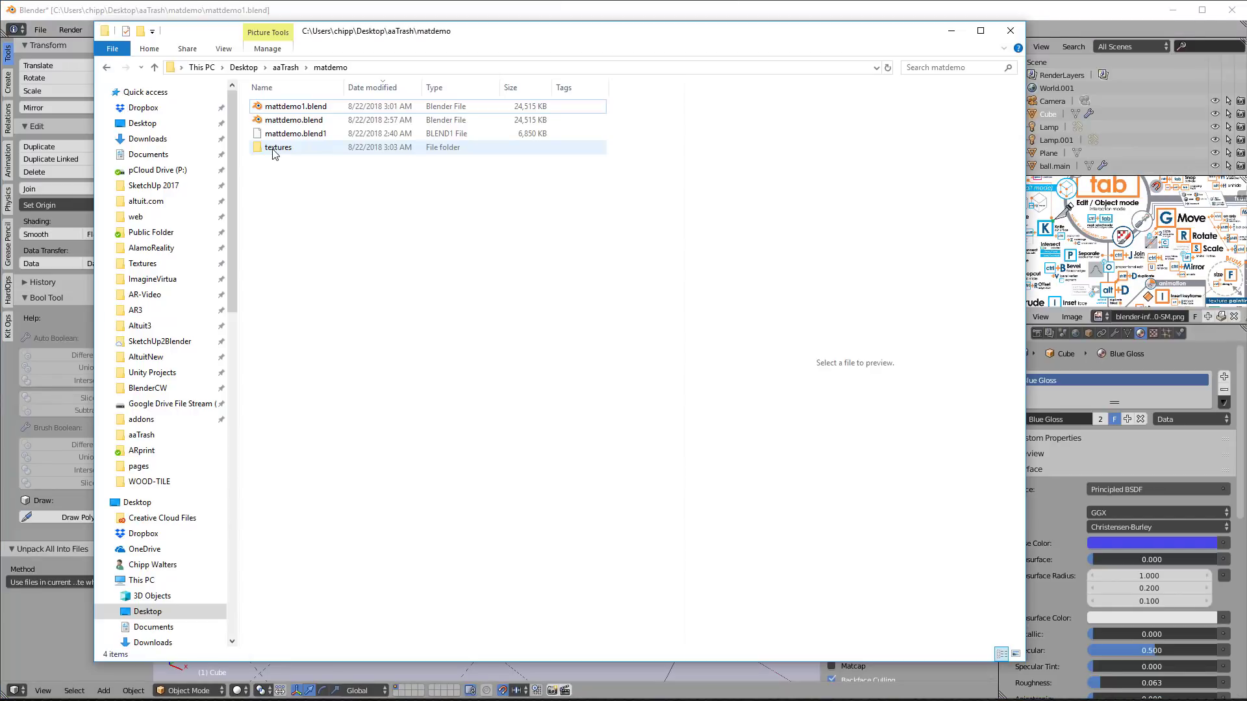
double_click(273, 150)
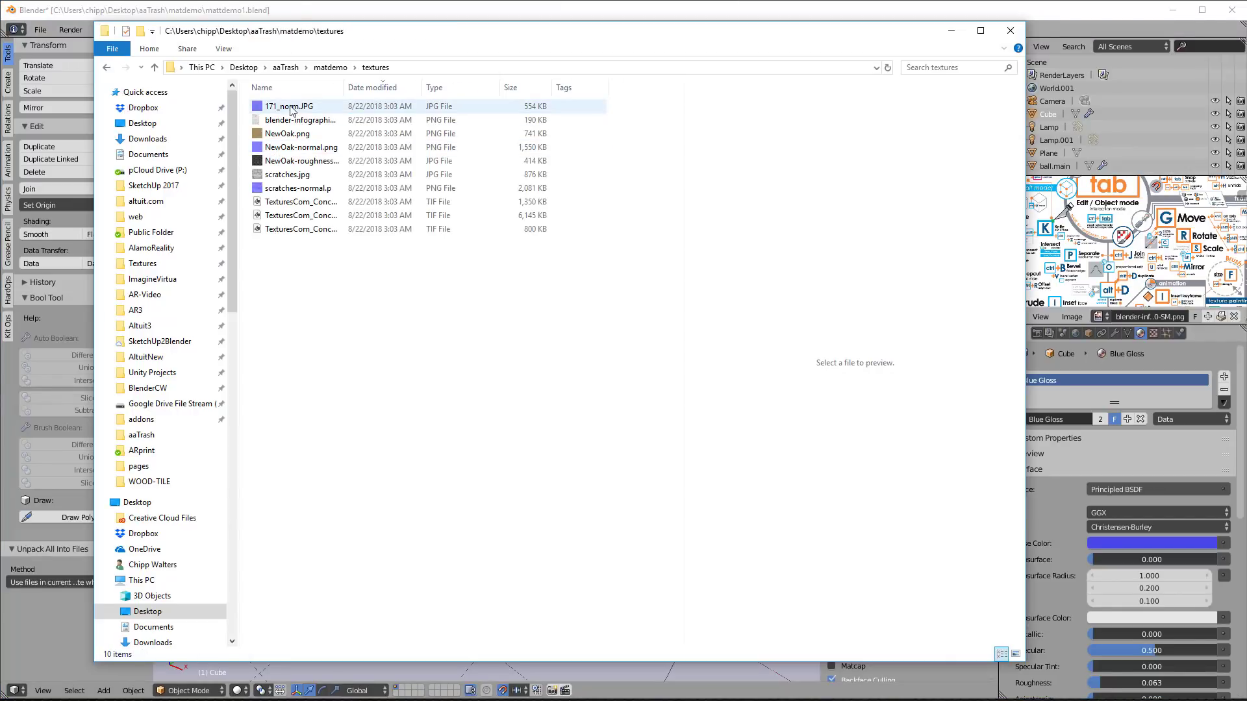
click(290, 107)
click(305, 229)
click(297, 188)
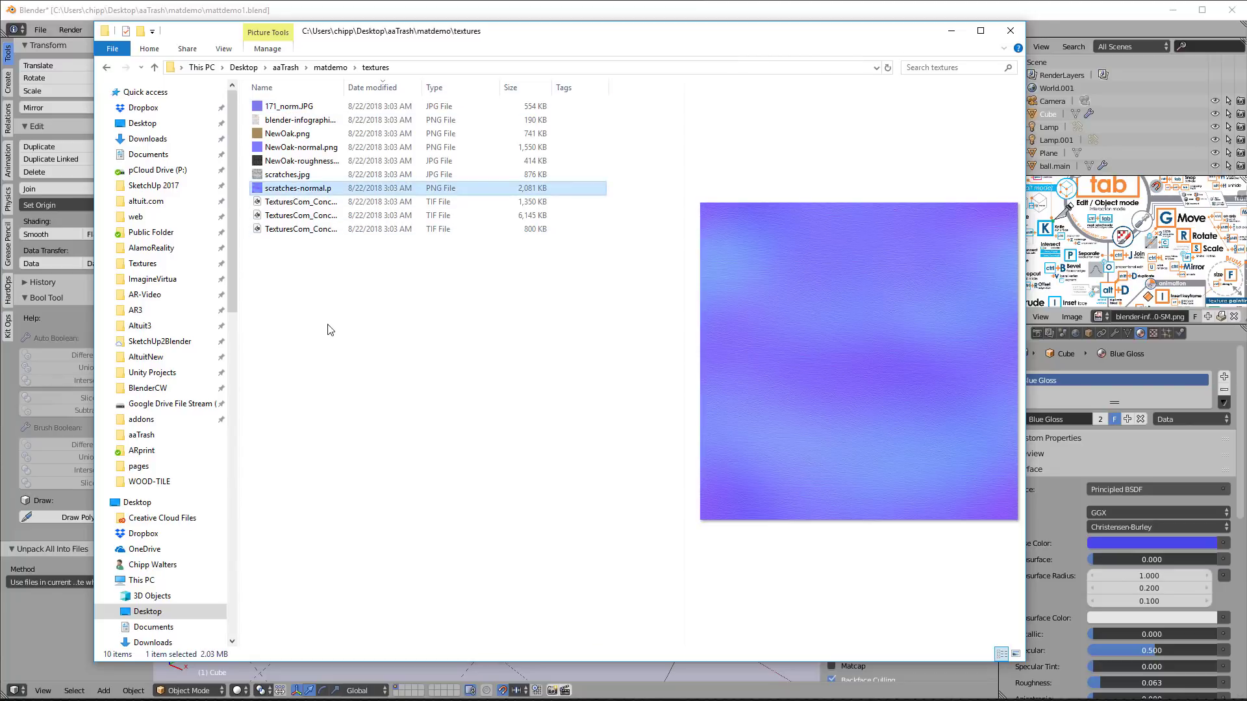
Step: Return to Blender and save the scene, then check mattdemo1.blend in the matdemo folder in File Explorer
click(327, 330)
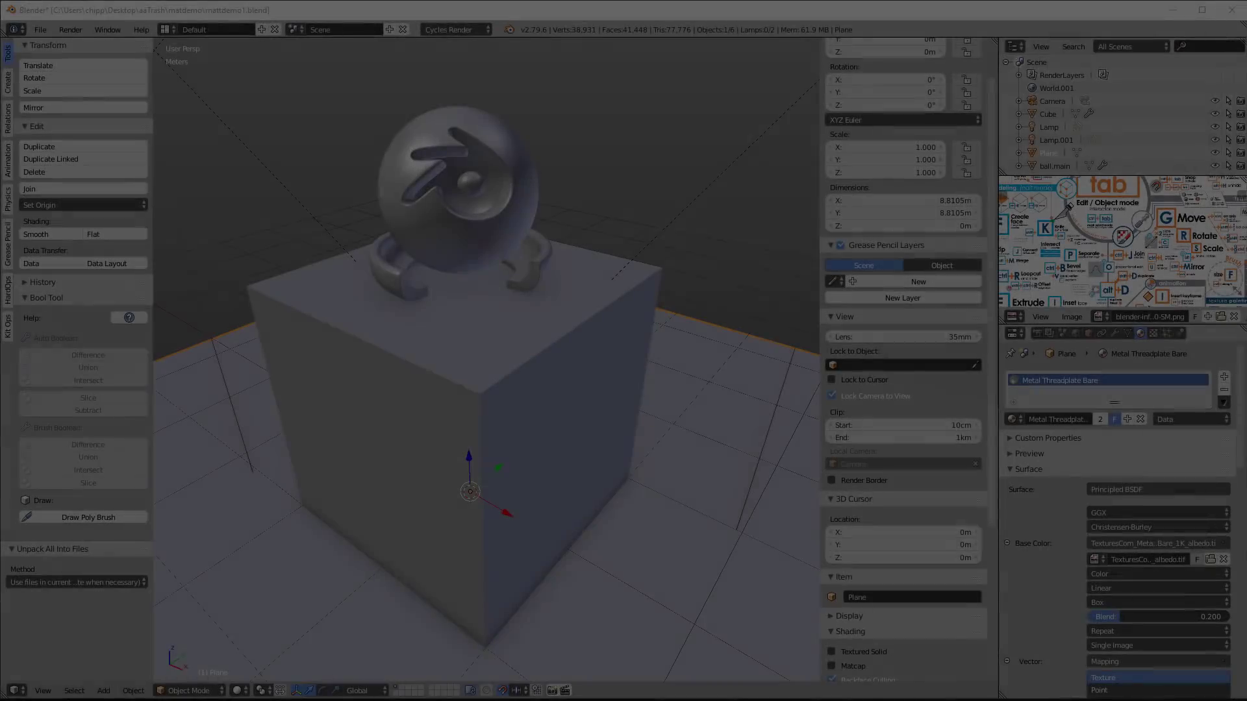
click(43, 33)
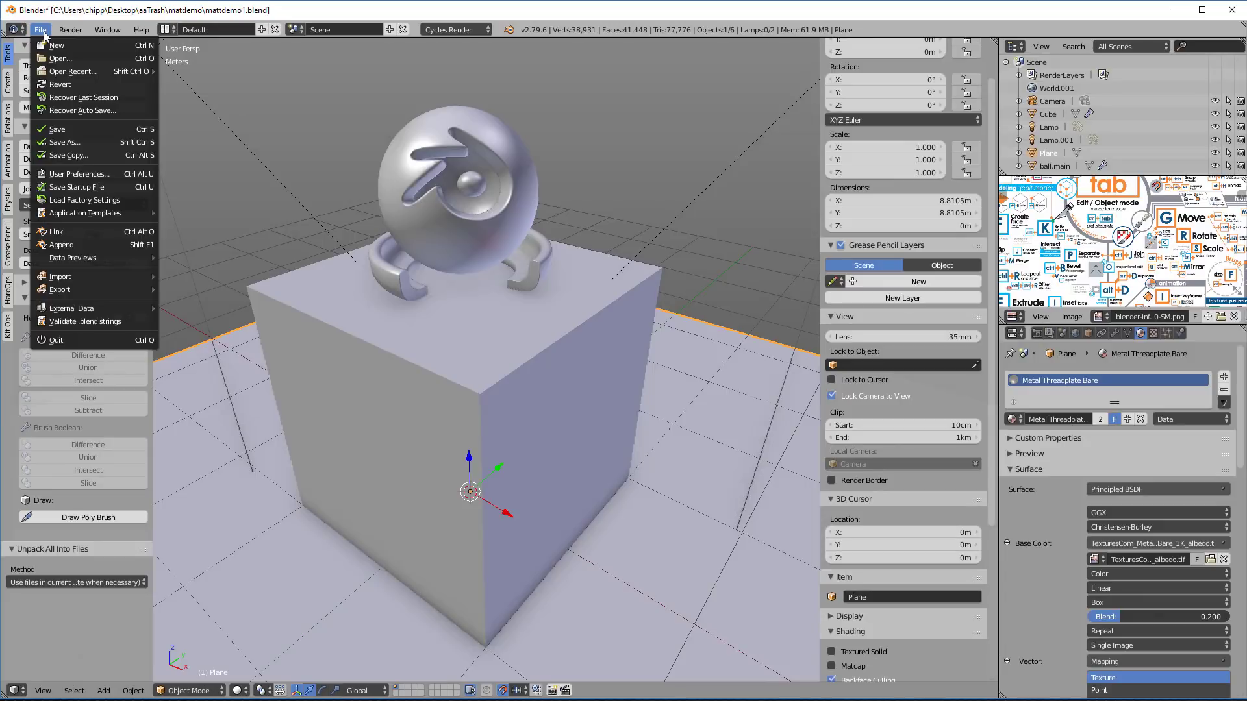
click(63, 129)
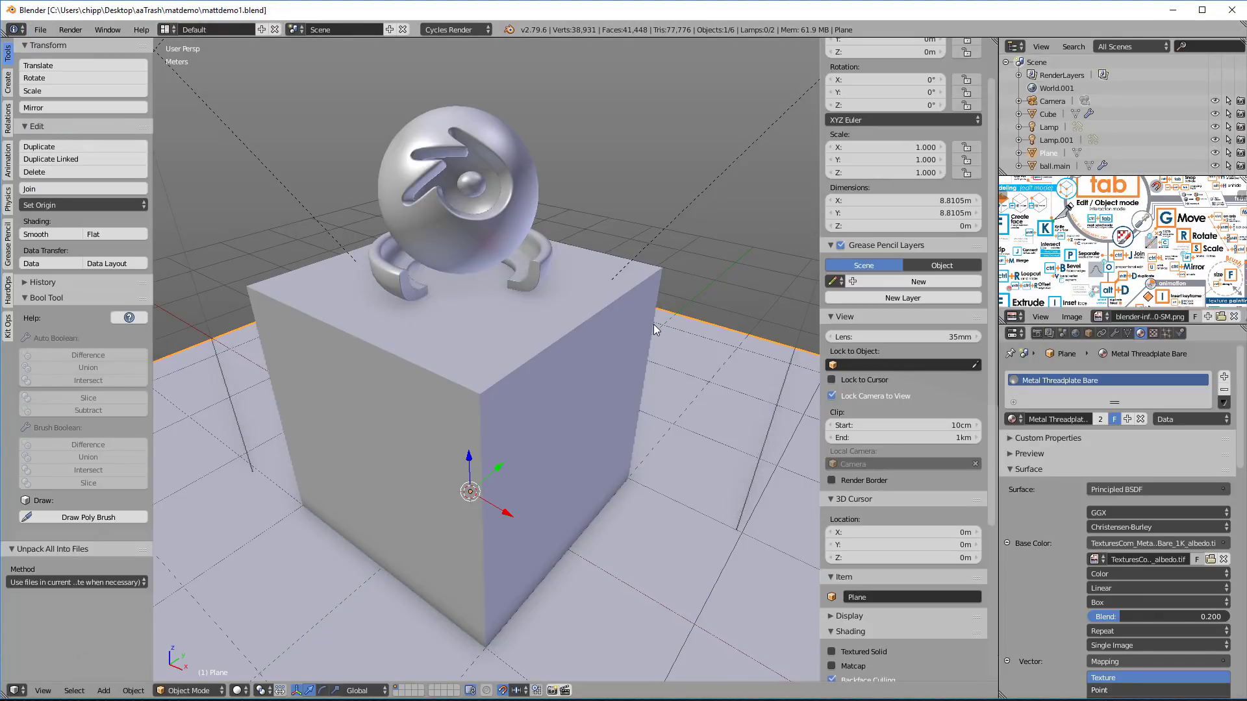
key(alt+Tab)
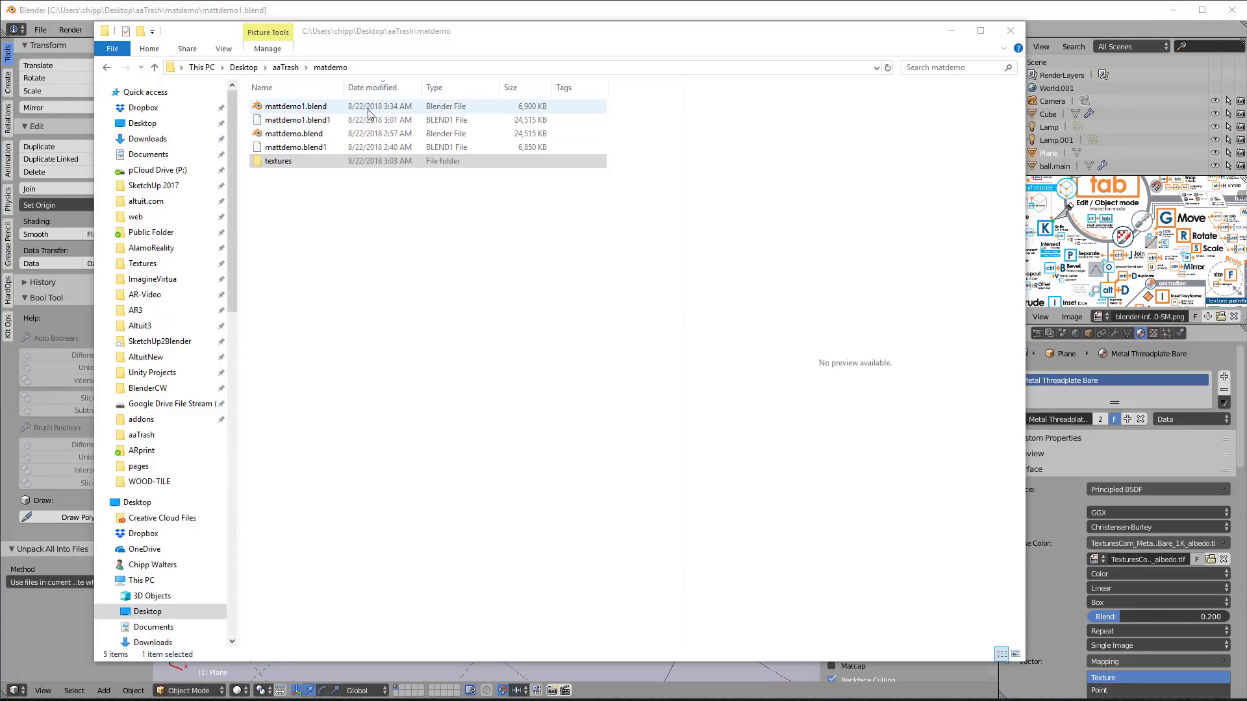
click(291, 110)
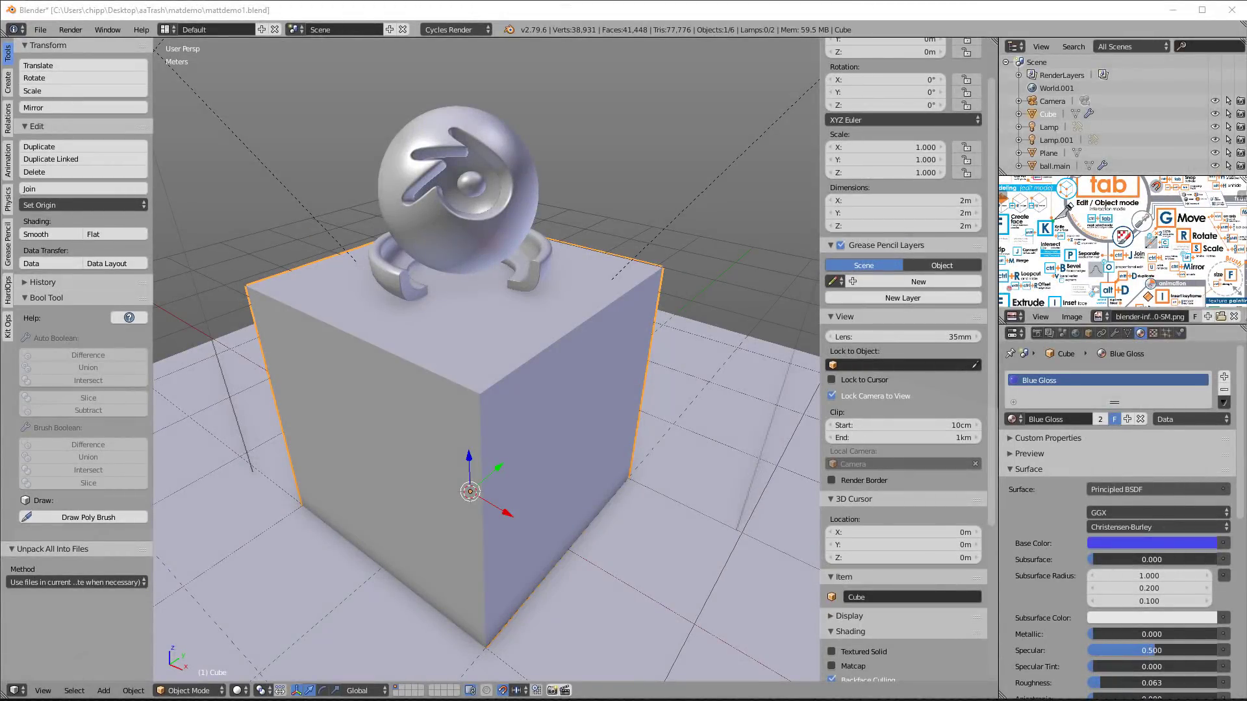
Step: In Blender, append the Metal Threadplate Bare material from materialScene7.blend in the aaTrash folder
click(39, 30)
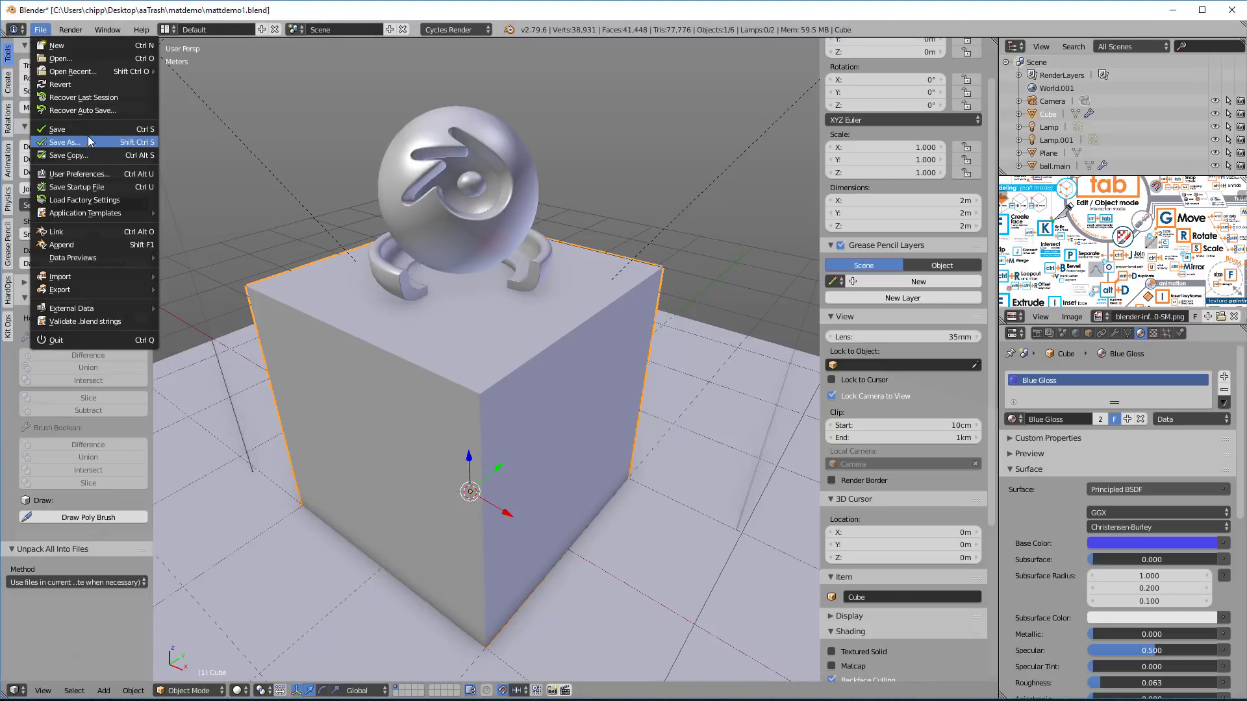
click(97, 246)
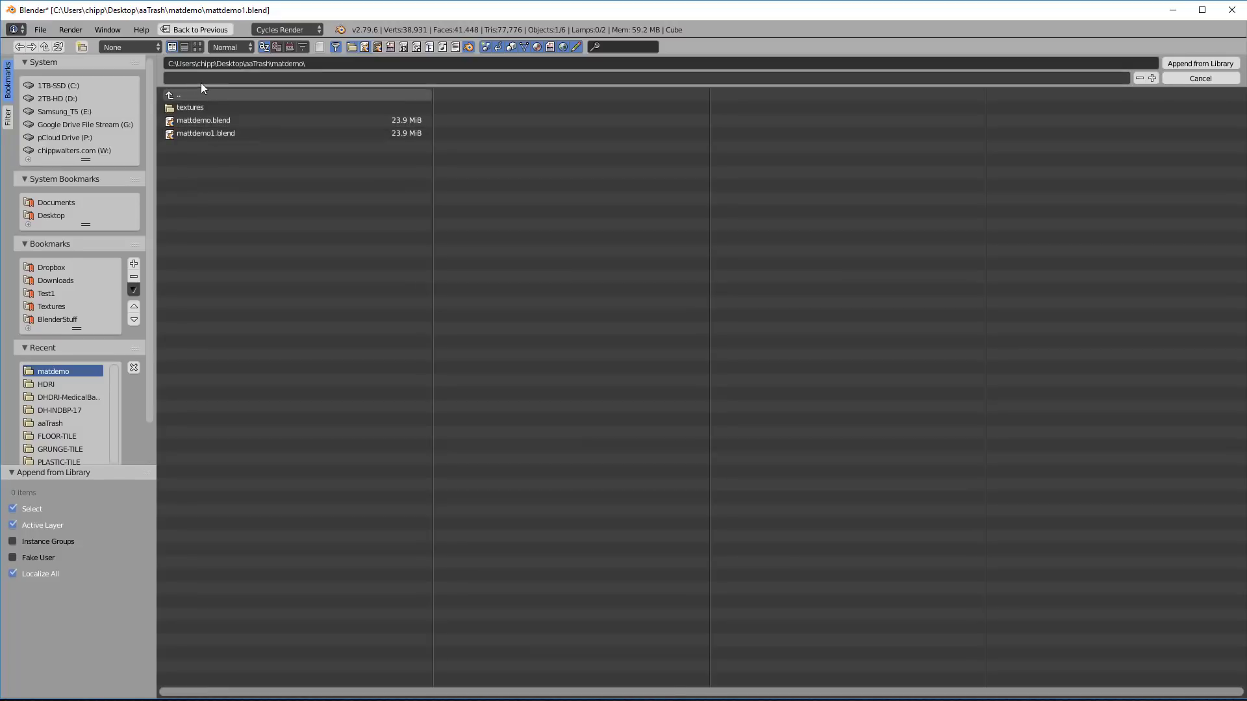
click(172, 95)
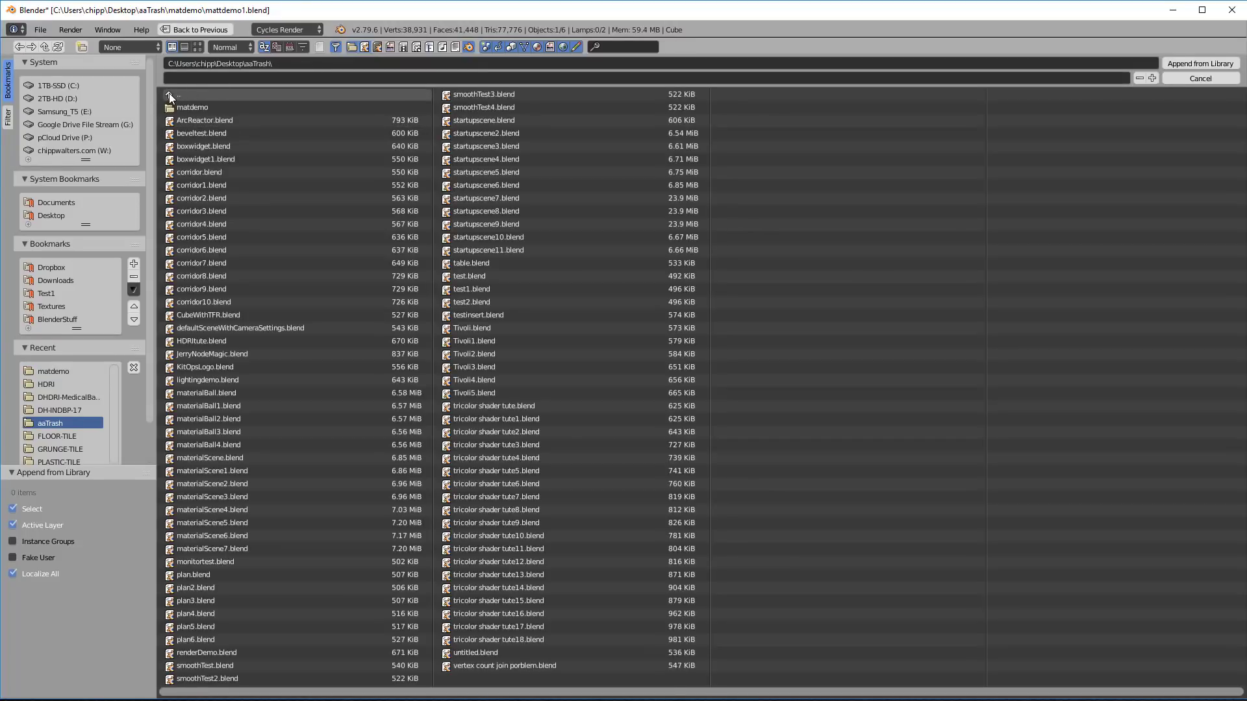
double_click(217, 549)
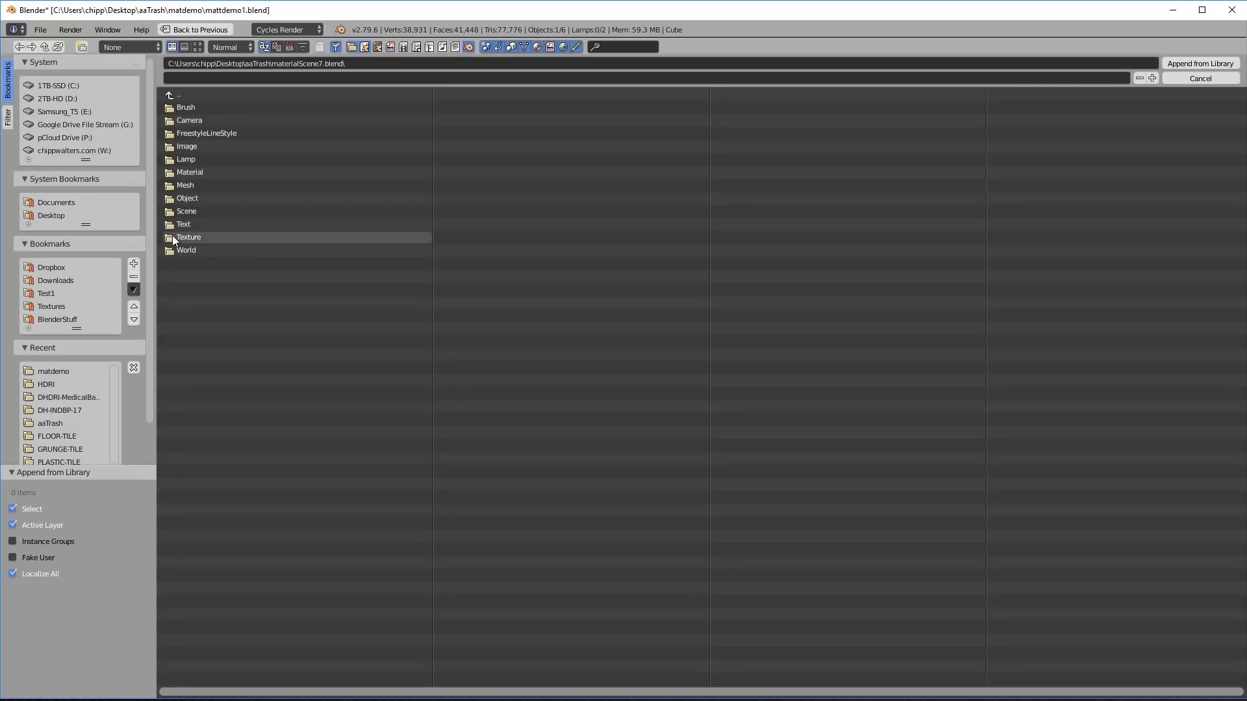
double_click(183, 172)
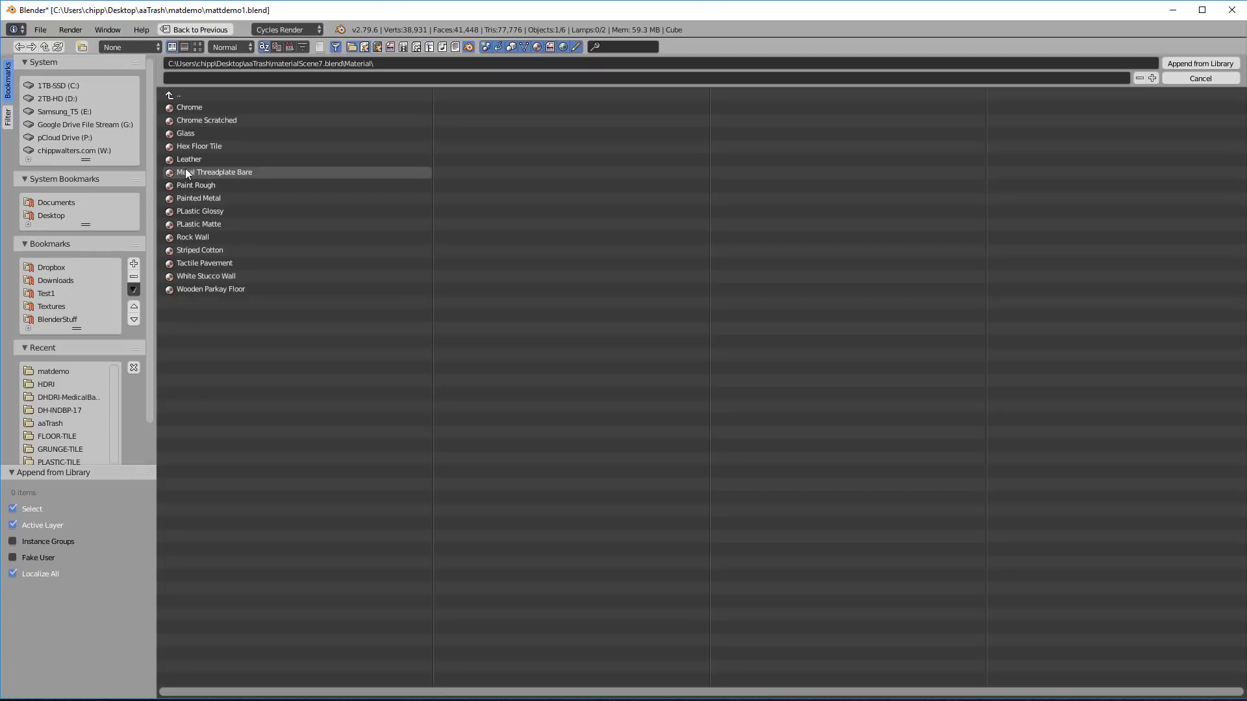
click(185, 171)
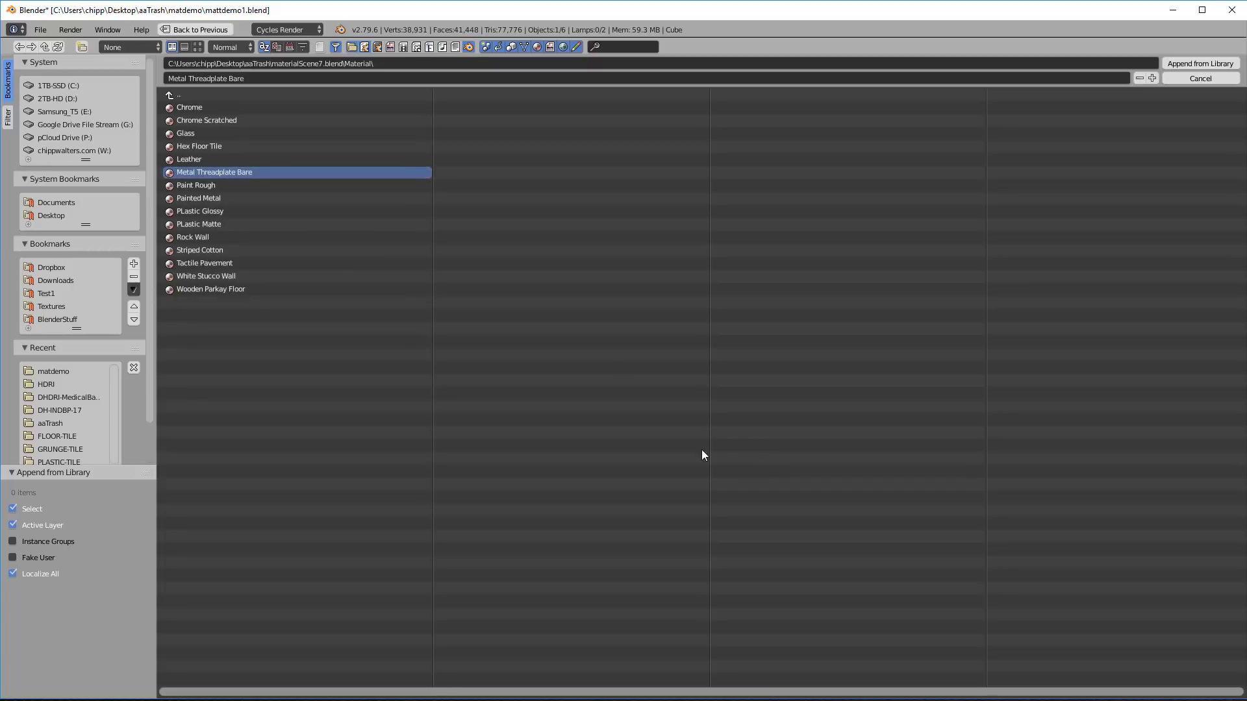
click(1190, 63)
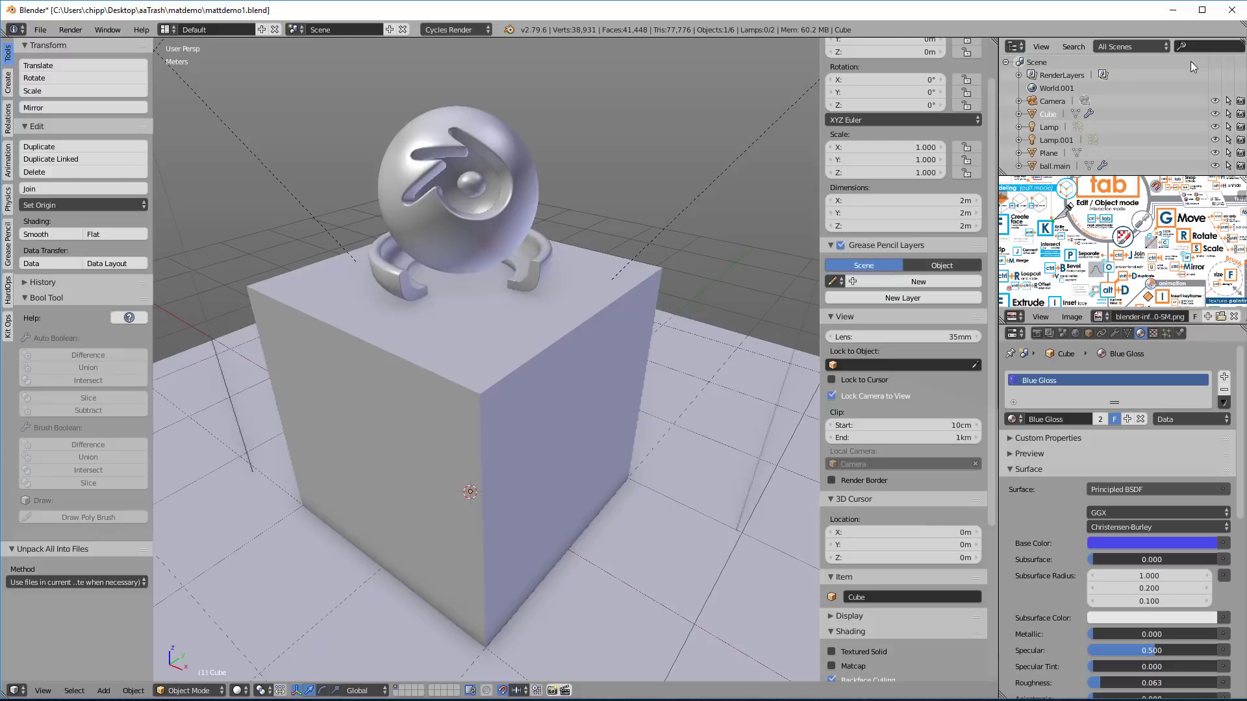
Step: Assign the appended Metal Threadplate Bare material to the floor plane in place of Cement Floor Shiny
right_click(739, 426)
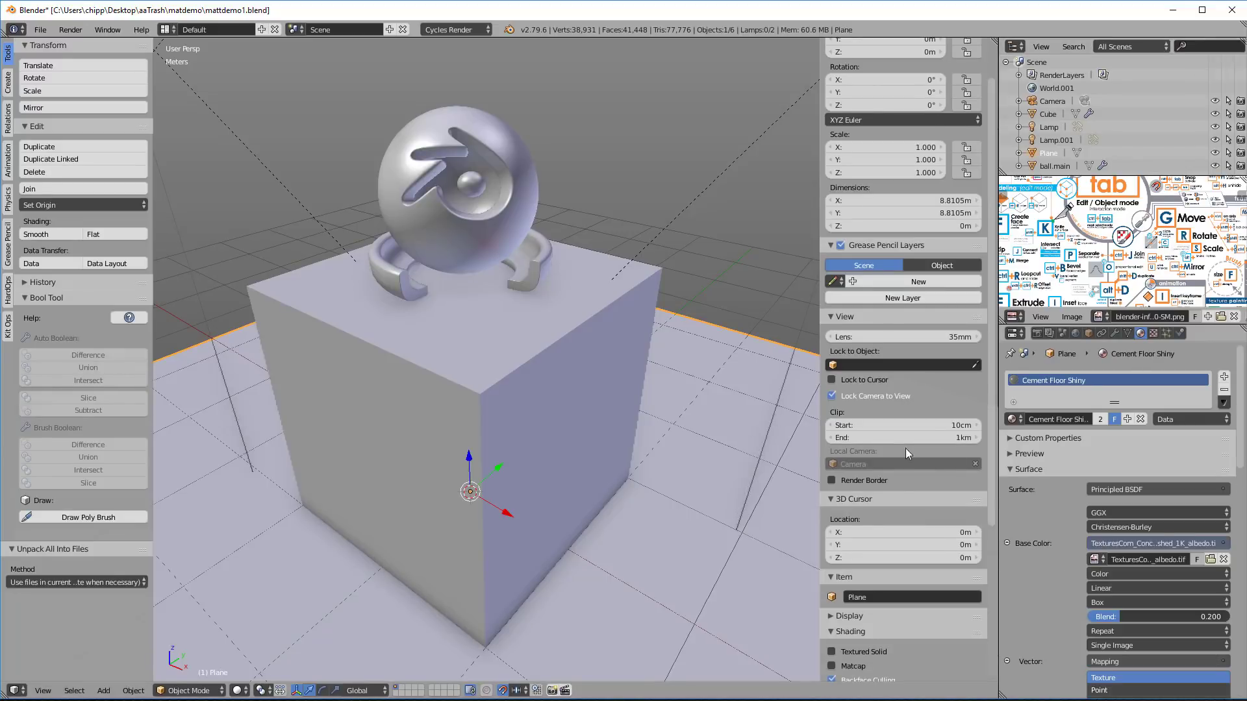
click(1013, 418)
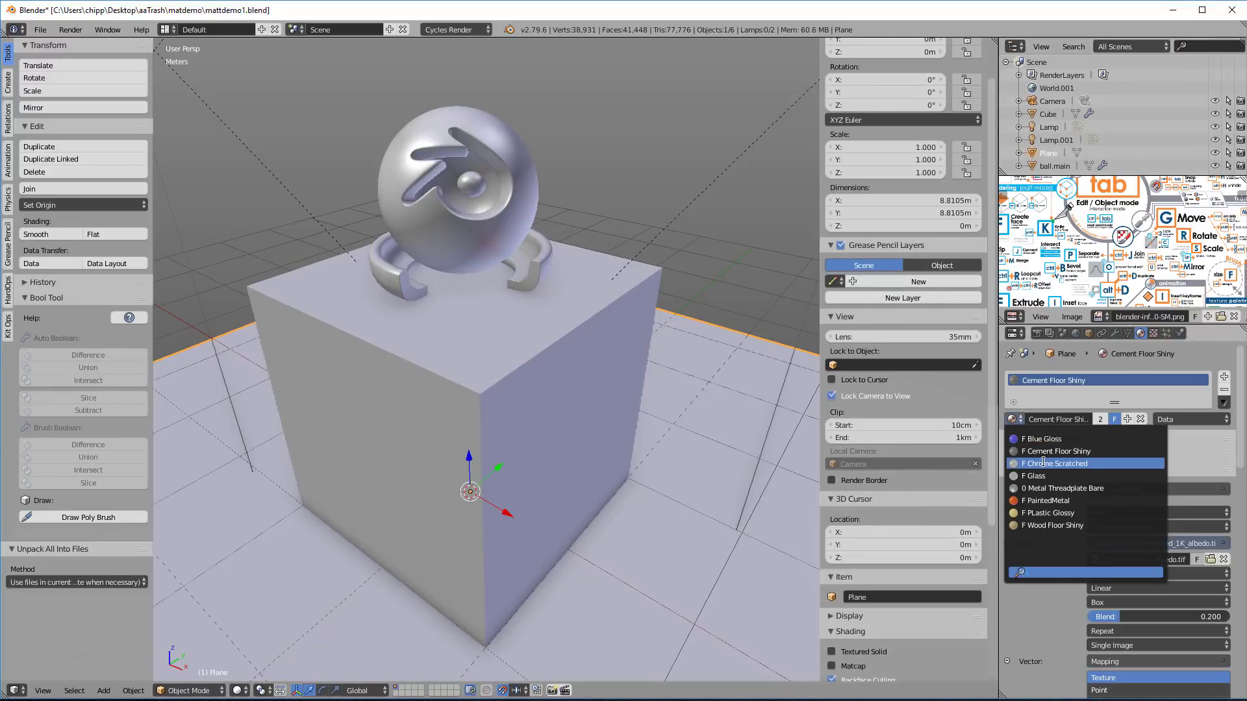
click(1054, 489)
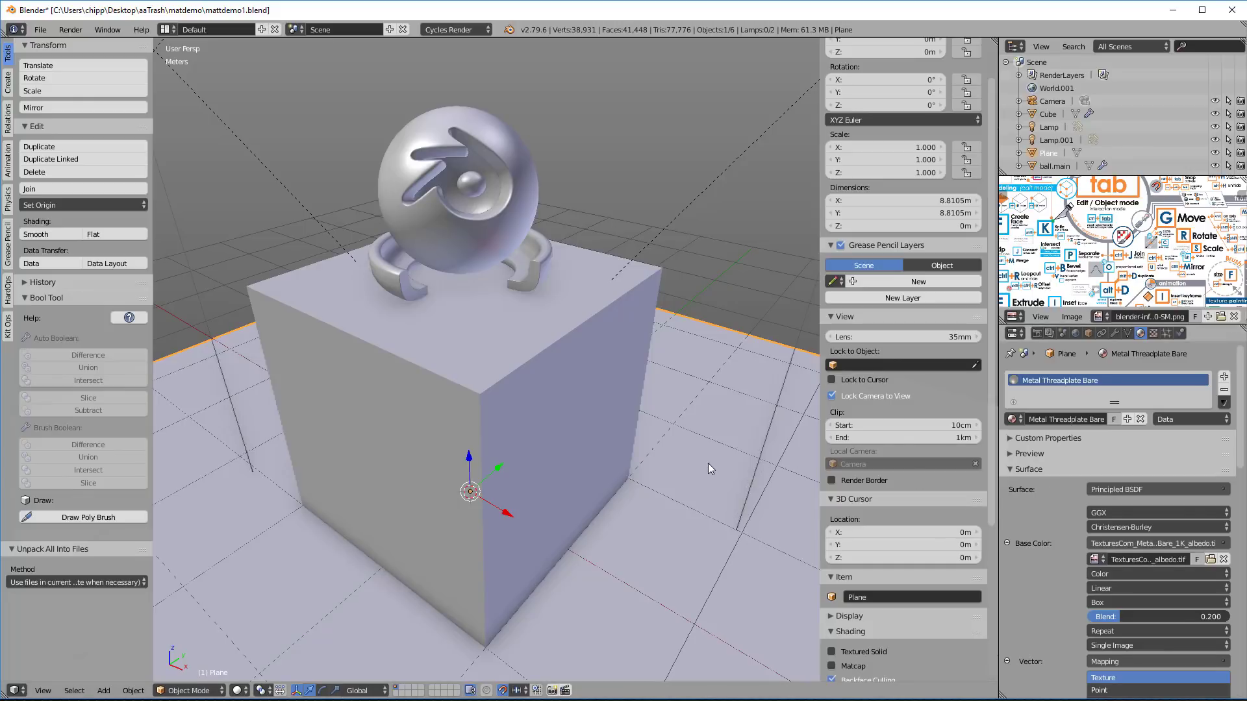
Step: Show the scene in rendered viewport shading and give the Metal Threadplate Bare material a fake user
key(shift+z)
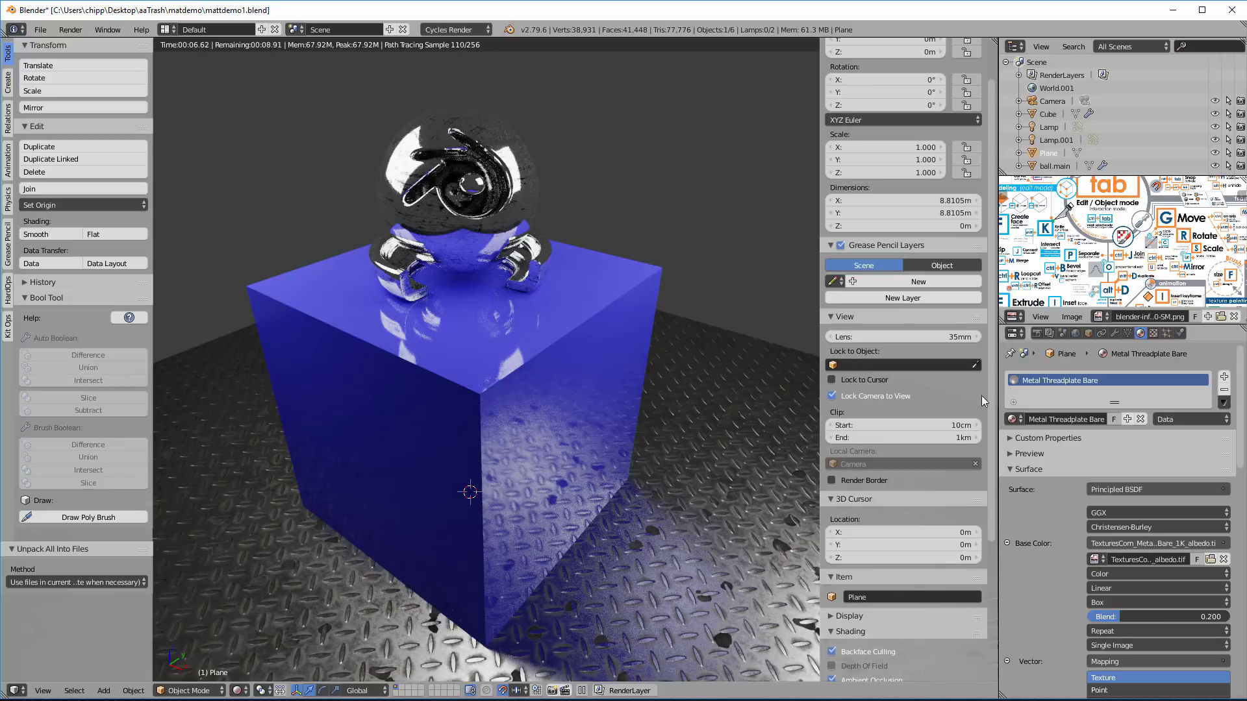
click(1114, 419)
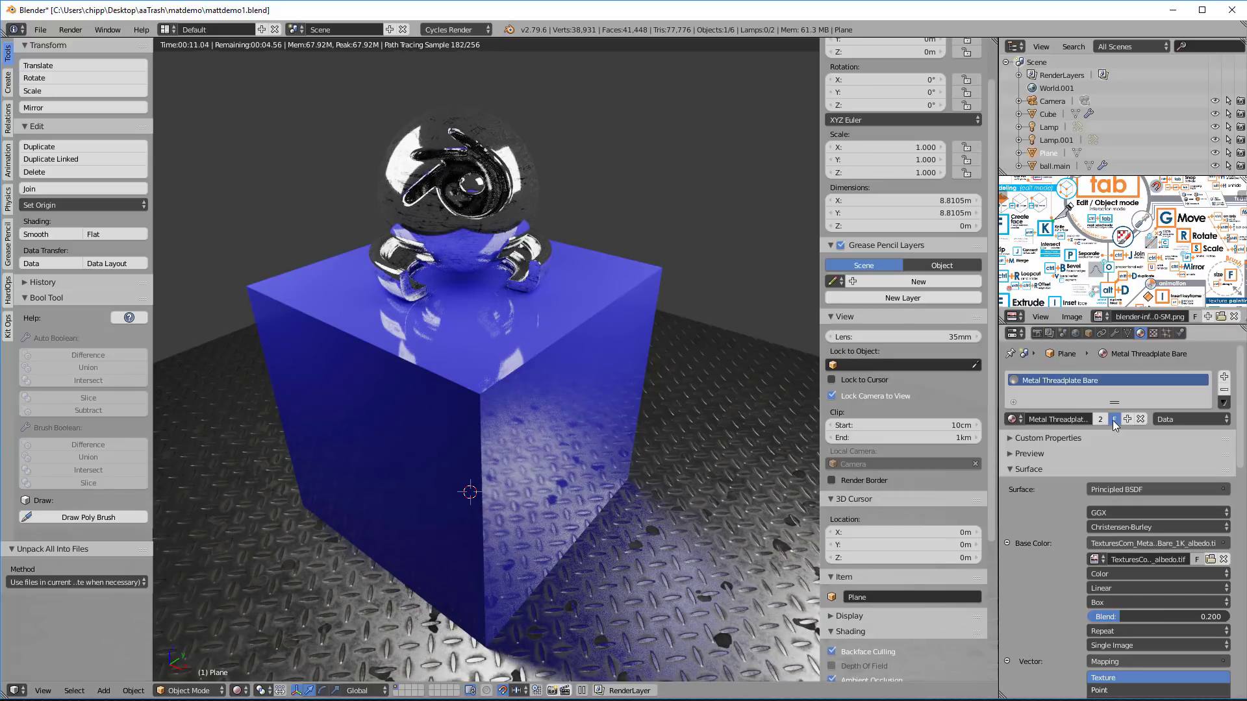